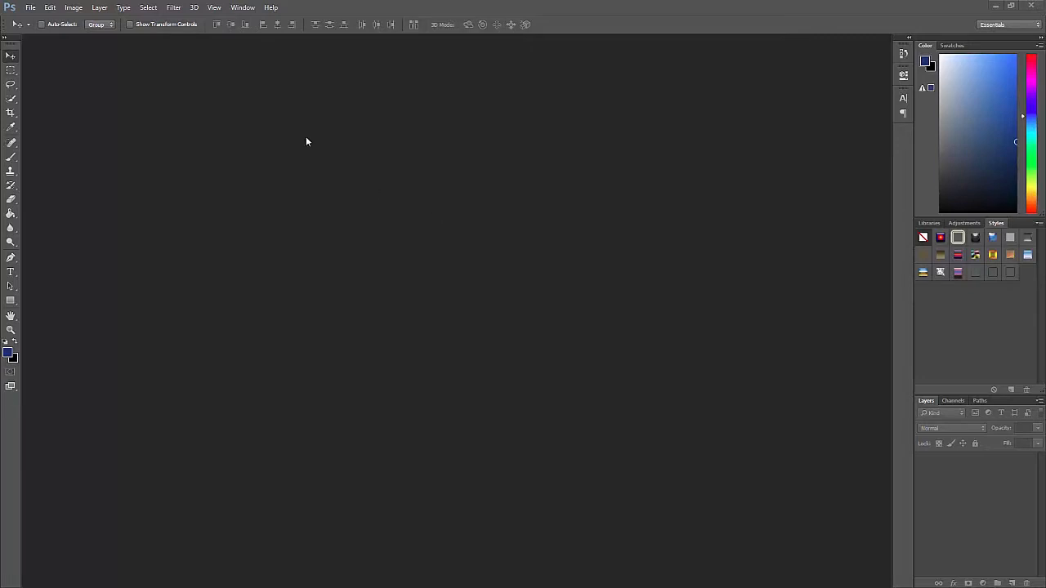
Create a new document 1000 mm wide and 400 mm high at 300 pixels/inch with a white background.
left_click(30, 7)
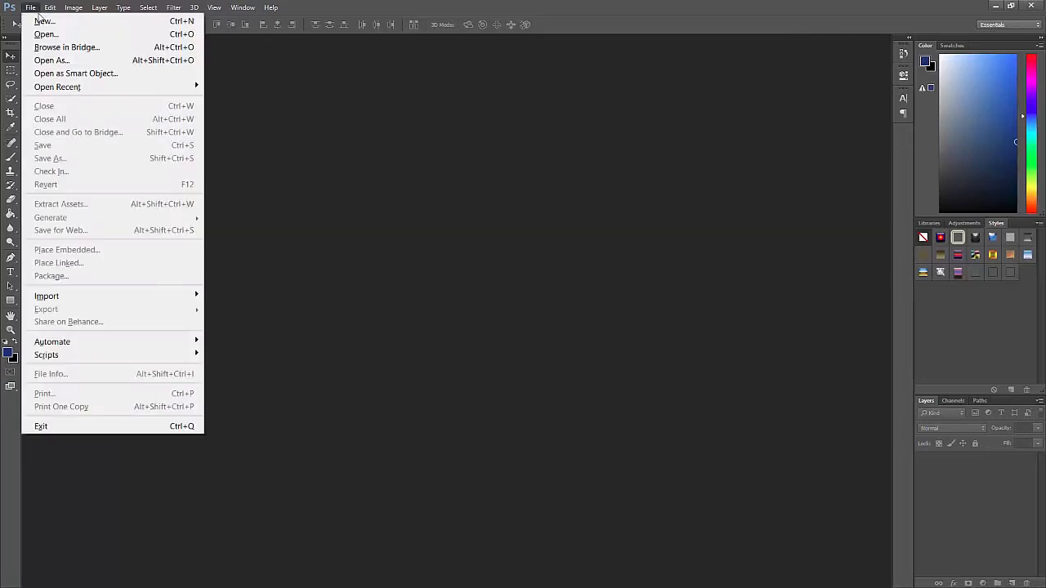
left_click(41, 20)
left_click_drag(666, 155, 500, 204)
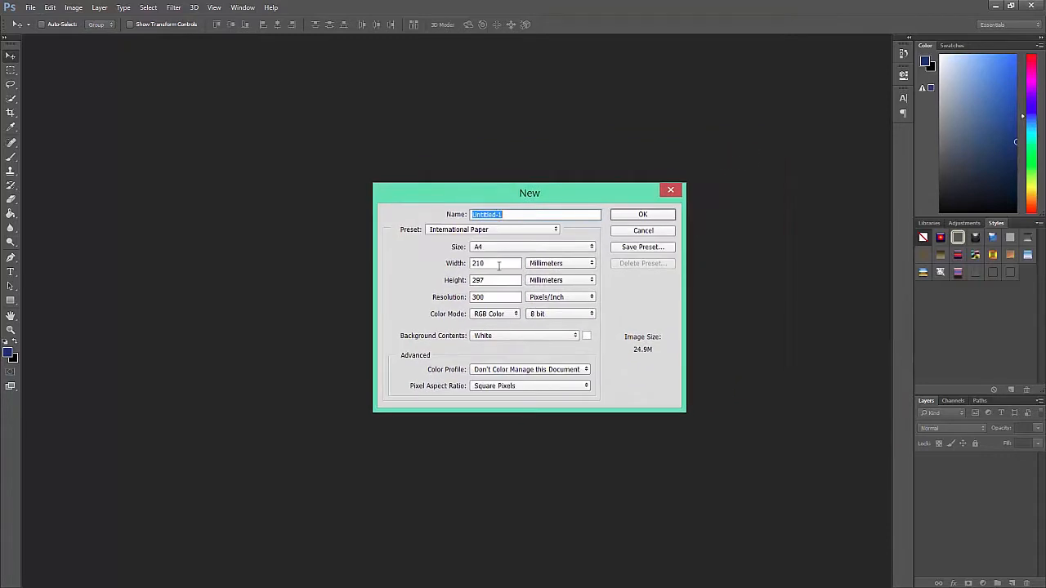
left_click_drag(498, 266, 439, 267)
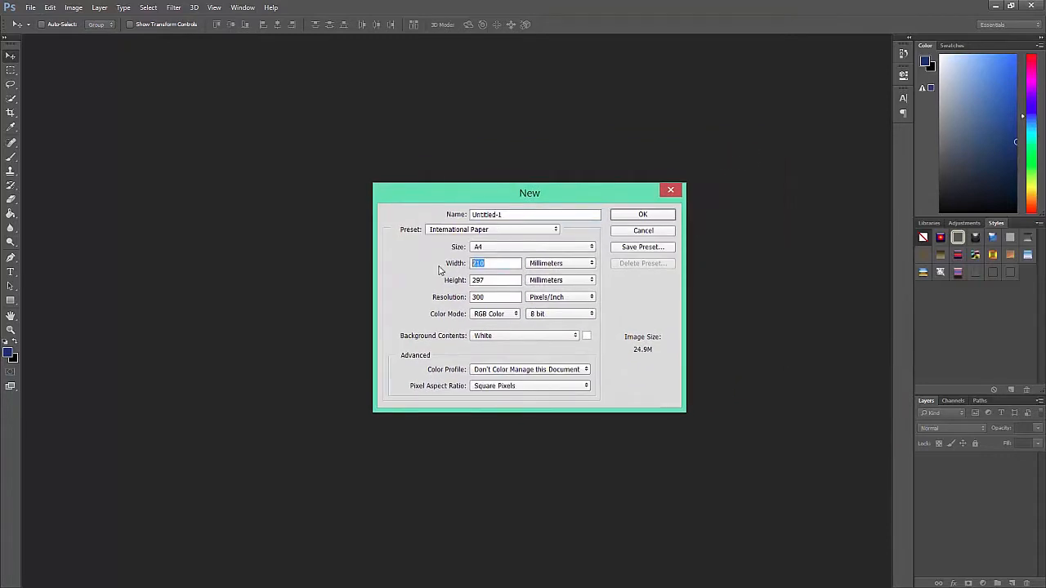
type("100")
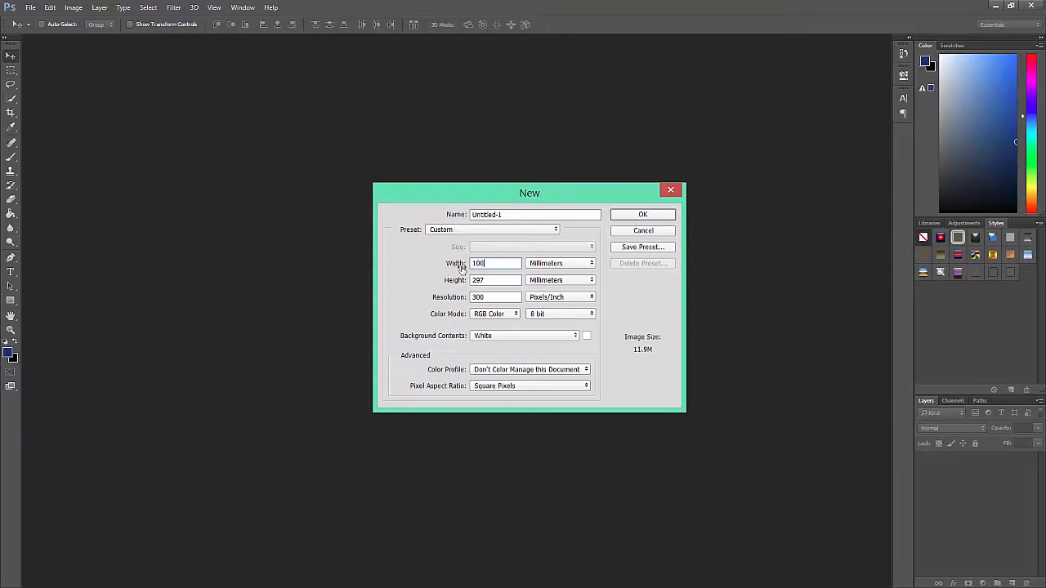
type("0")
left_click(478, 280)
left_click_drag(478, 279, 455, 283)
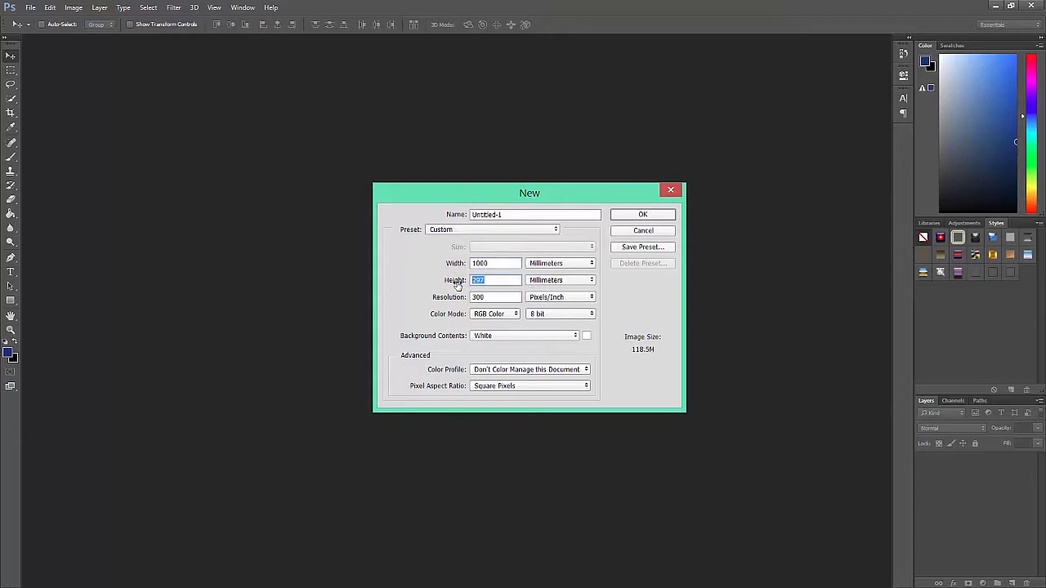
type("400")
left_click(634, 217)
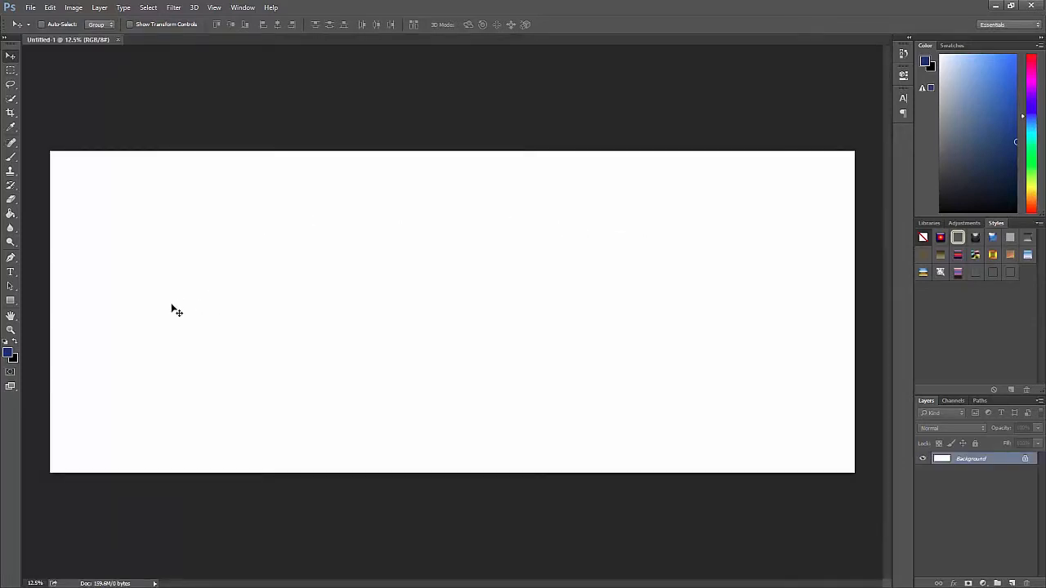
Set the foreground colour to a medium-dark, fully saturated teal with a hue of 181°.
left_click(8, 353)
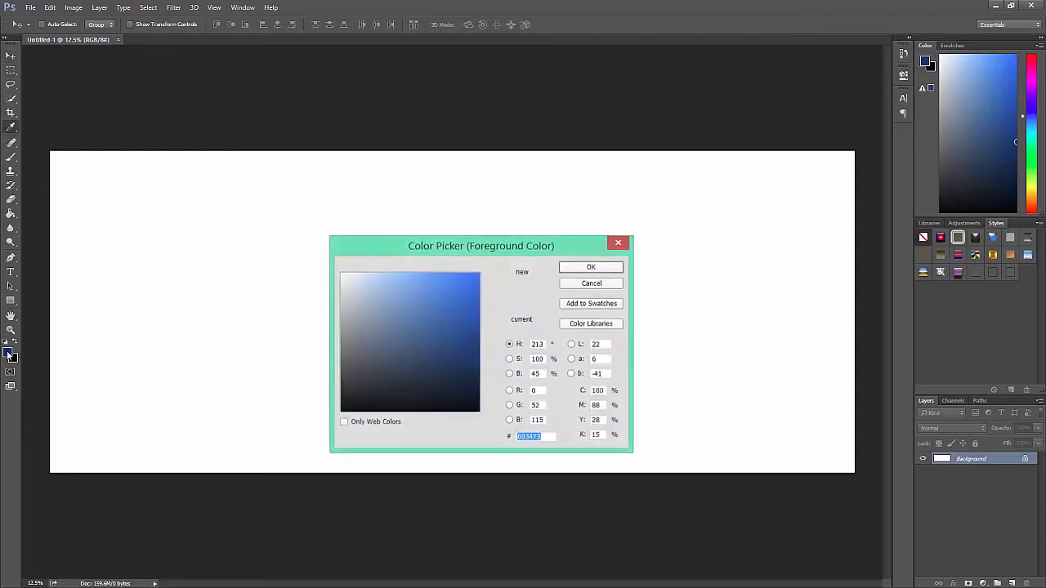
left_click(497, 362)
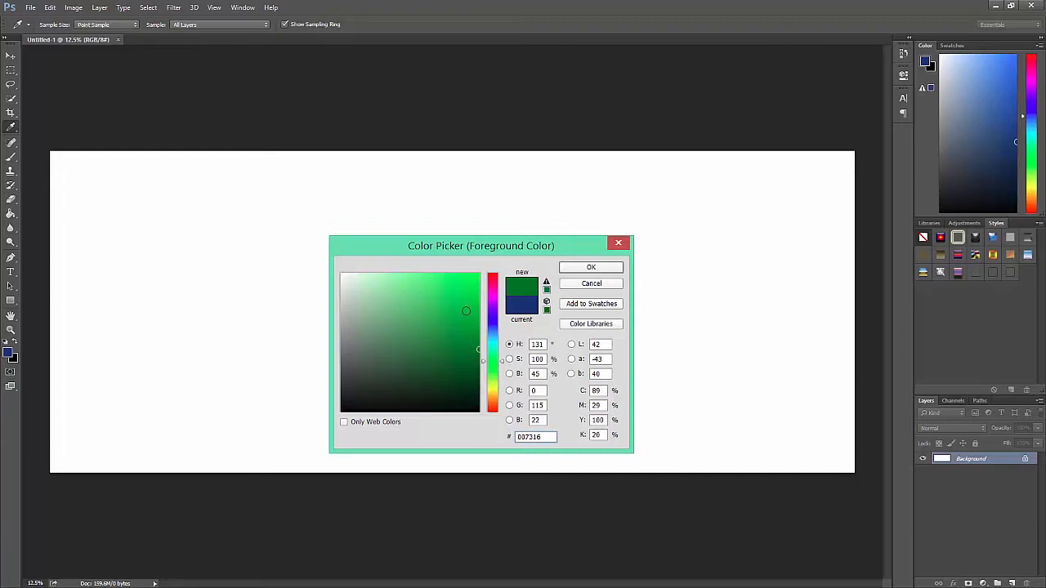
left_click_drag(462, 303, 479, 295)
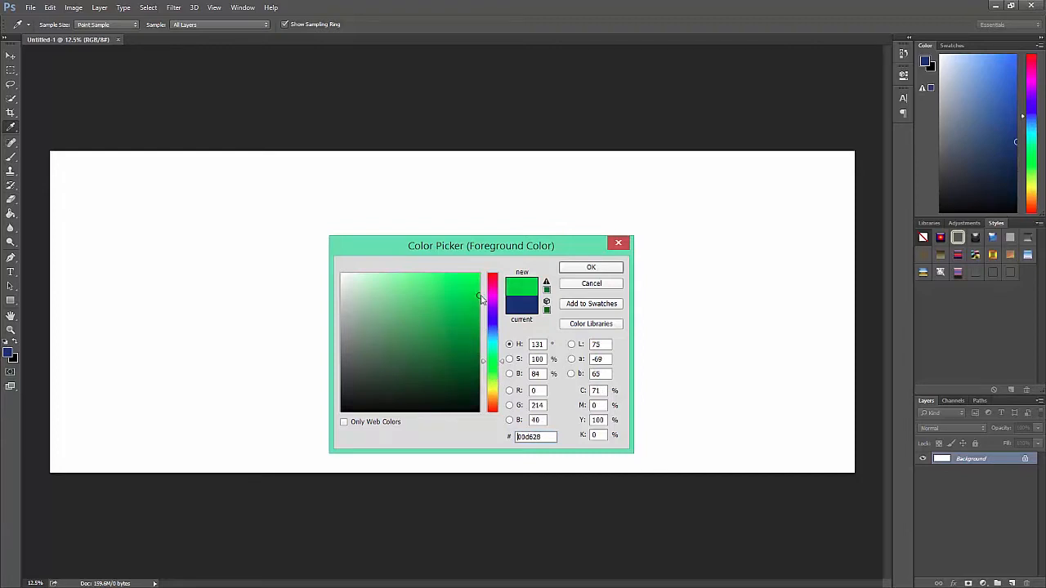
left_click(589, 268)
left_click(493, 343)
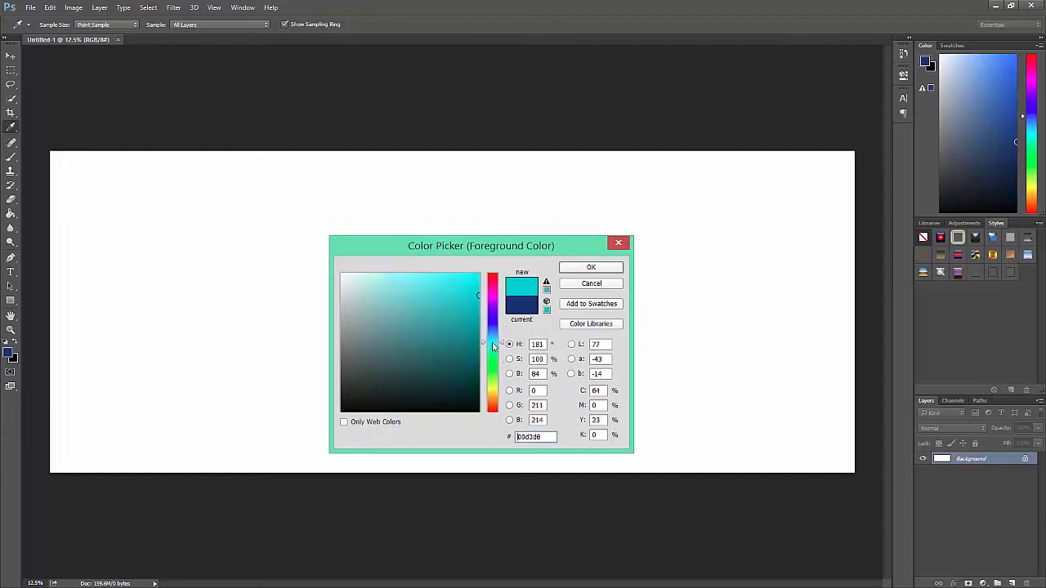
left_click(589, 269)
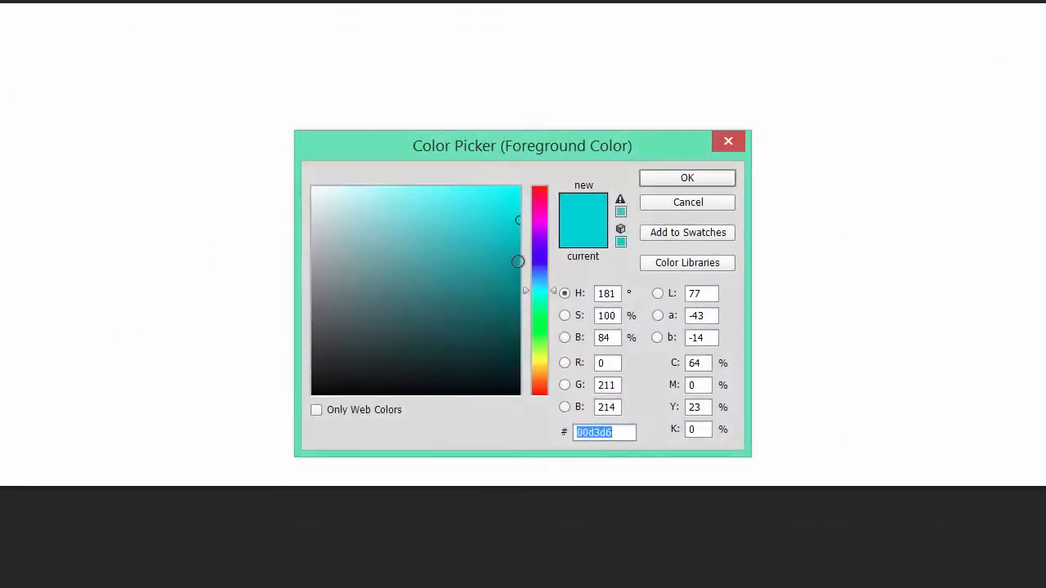
left_click(516, 260)
left_click(686, 182)
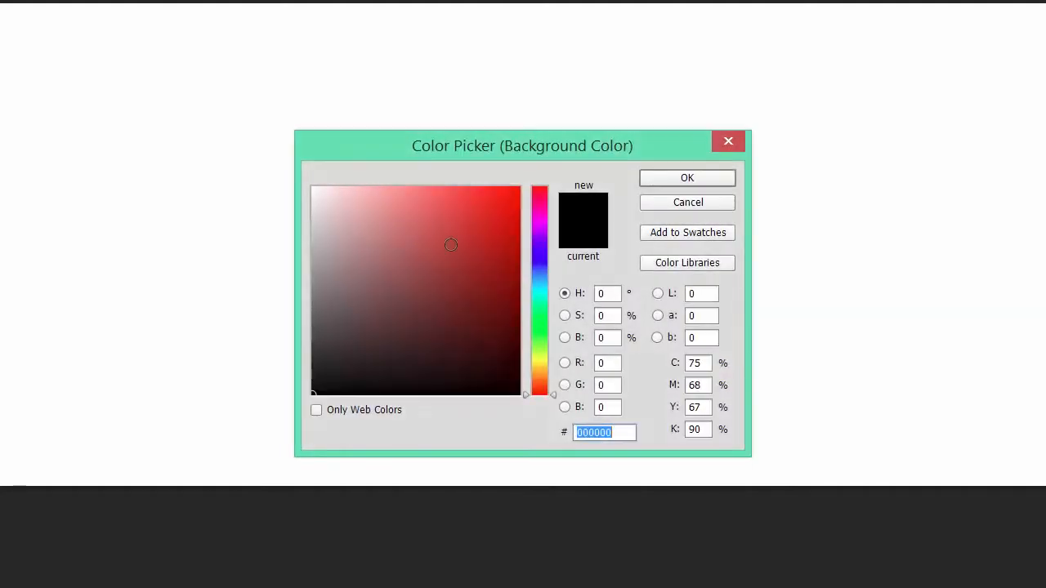
Set the background colour to the dark blue-teal #03788a.
left_click(543, 286)
mouse_move(516, 263)
left_mouse_down()
mouse_move(513, 291)
mouse_move(518, 283)
left_mouse_up()
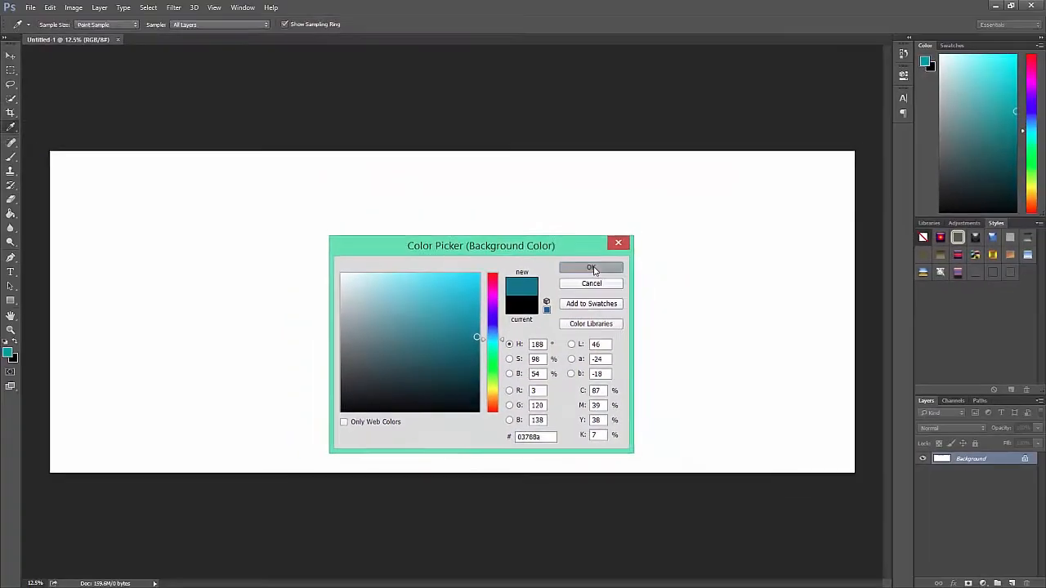
left_click(639, 222)
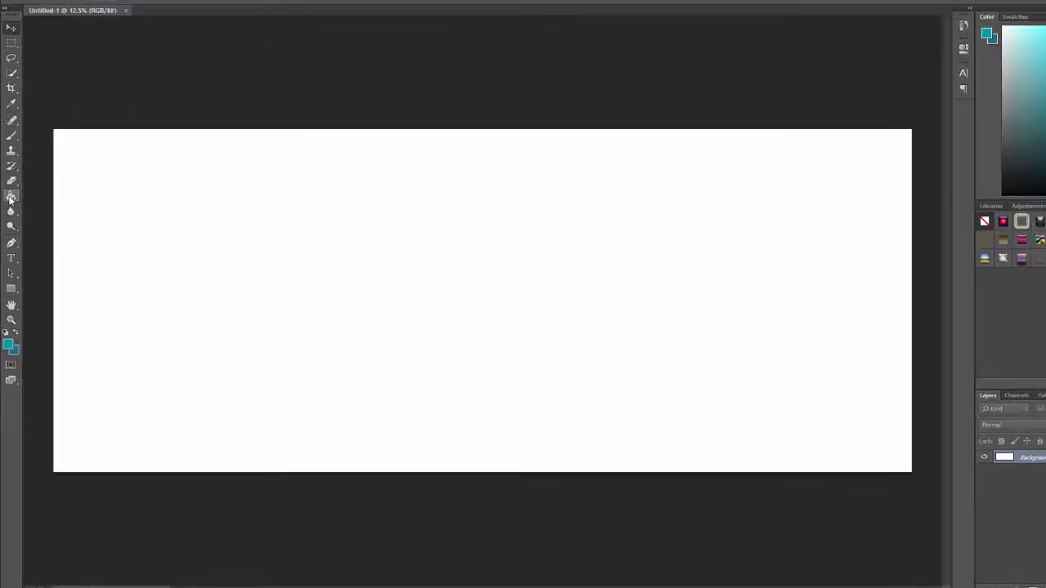
Fill the canvas with a foreground-to-background linear gradient running diagonally down from the upper edge to the lower edge.
left_click(13, 200)
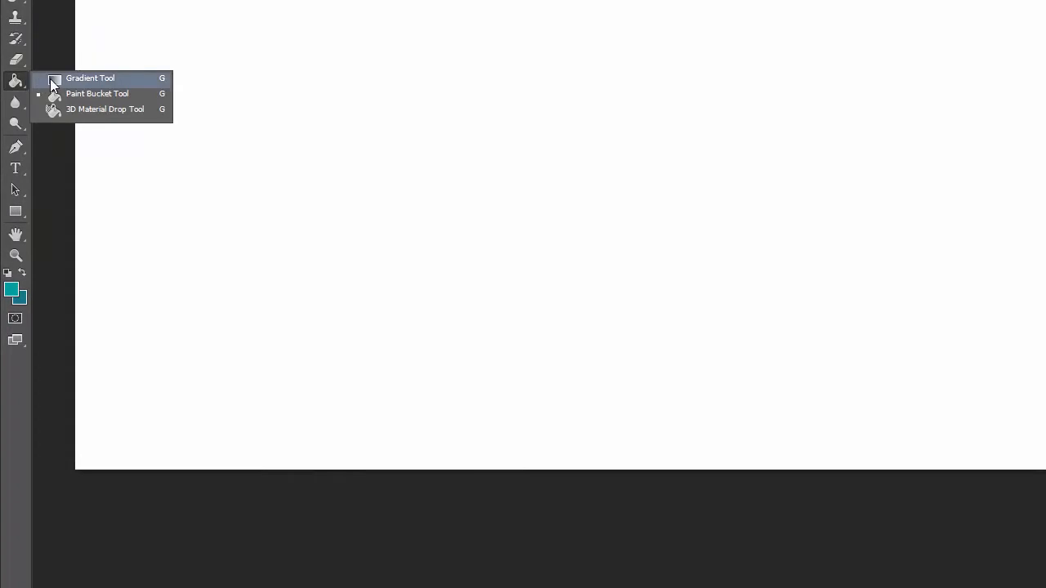
left_click(51, 79)
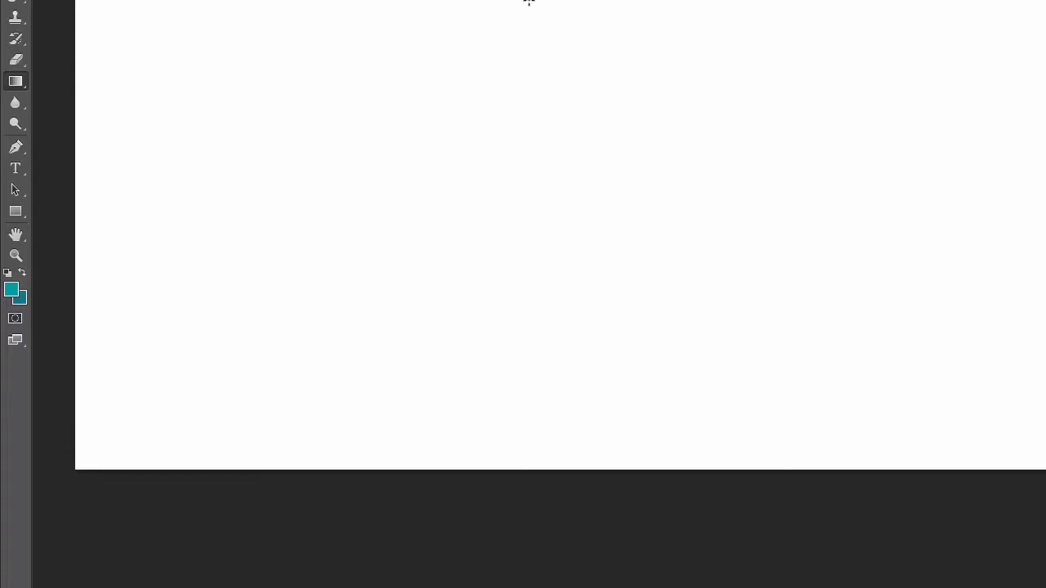
mouse_move(439, 66)
left_mouse_down()
mouse_move(553, 347)
mouse_move(608, 437)
left_mouse_up()
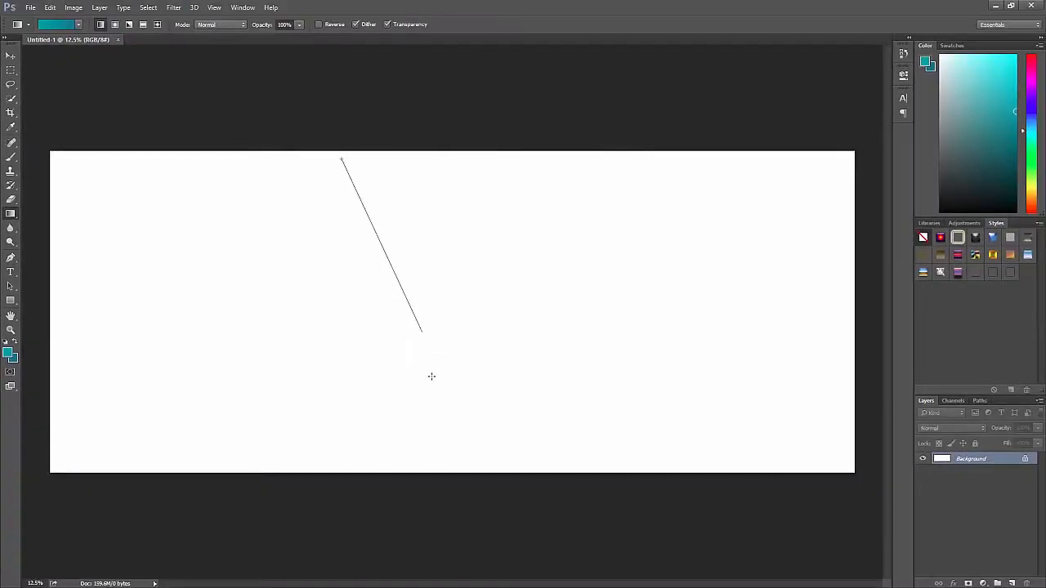
left_click_drag(474, 447, 490, 460)
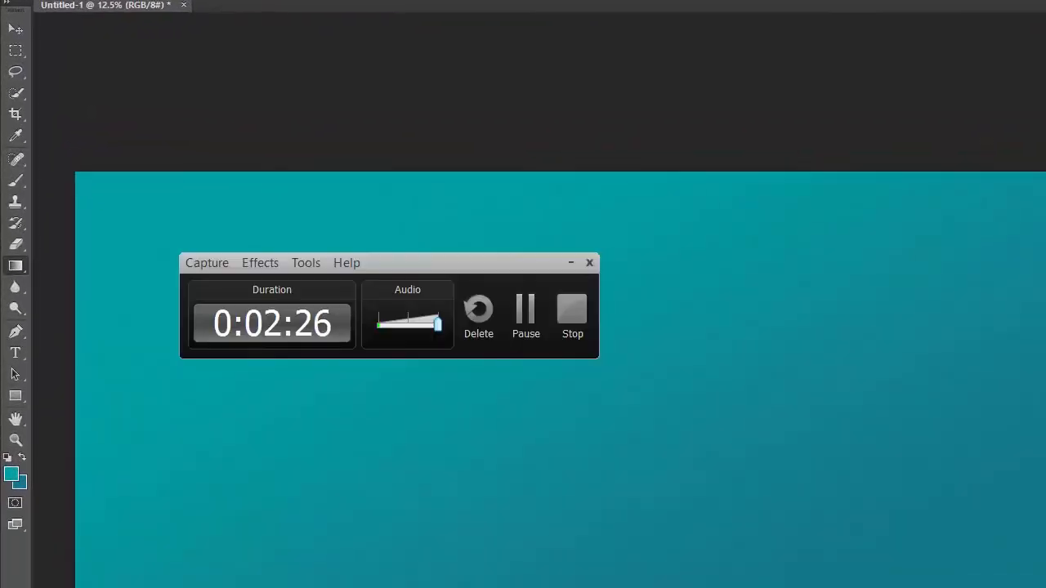
left_click(539, 310)
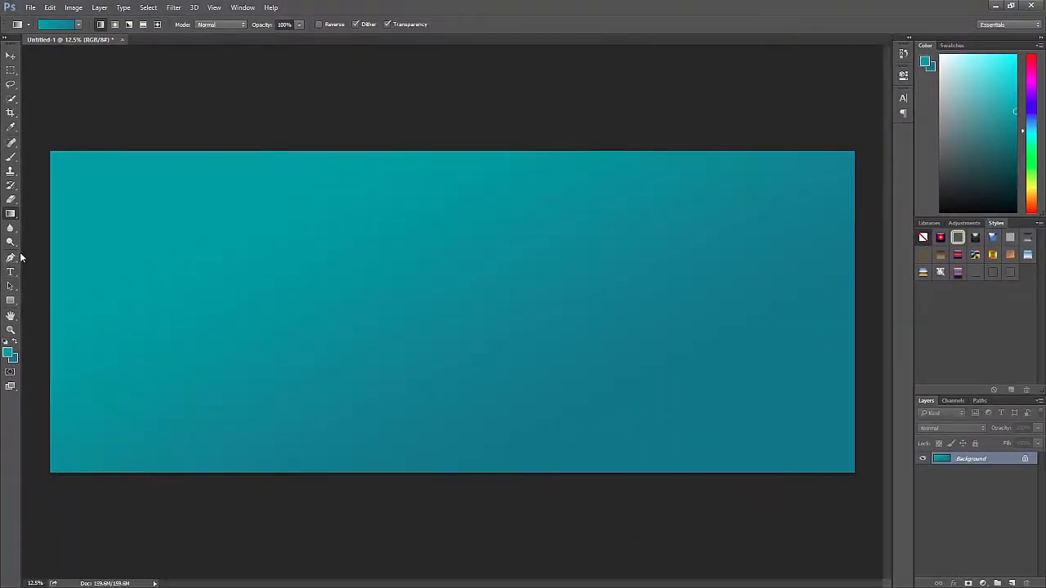
Activate the Type tool and set the text colour to white (#ffffff).
left_click(10, 271)
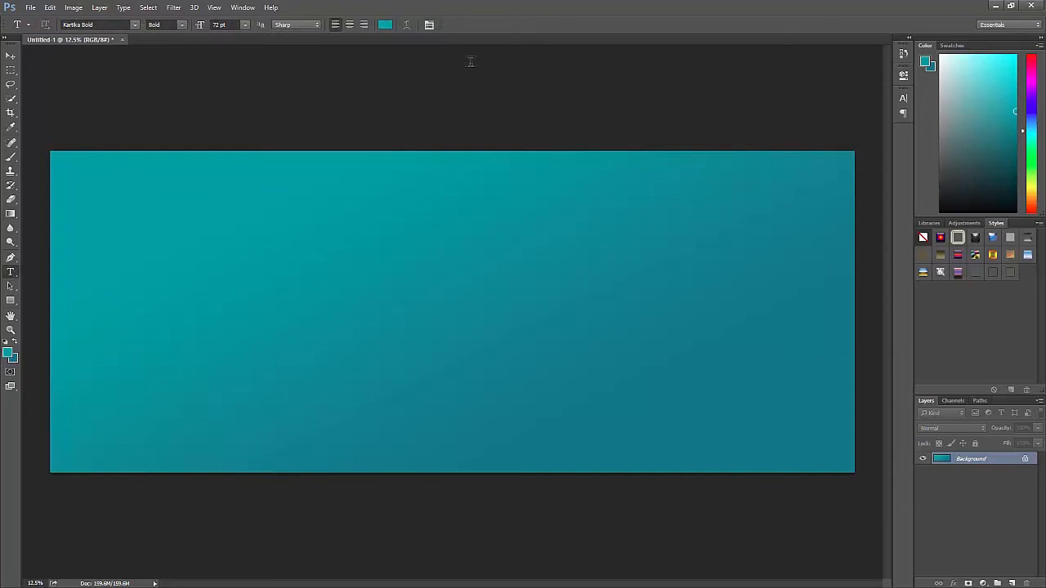
left_click(385, 24)
left_click(443, 303)
left_click(342, 267)
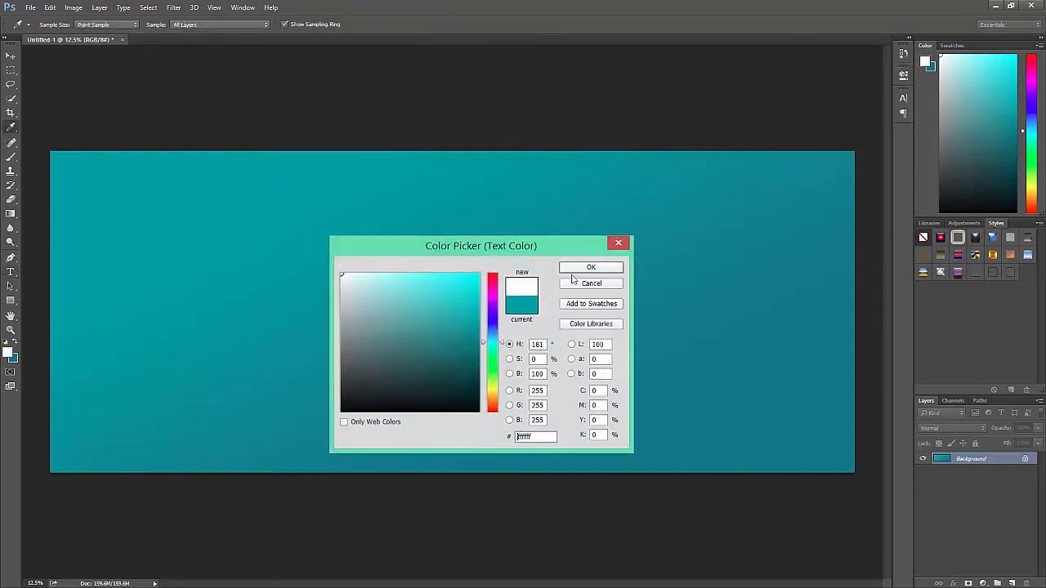
left_click(591, 267)
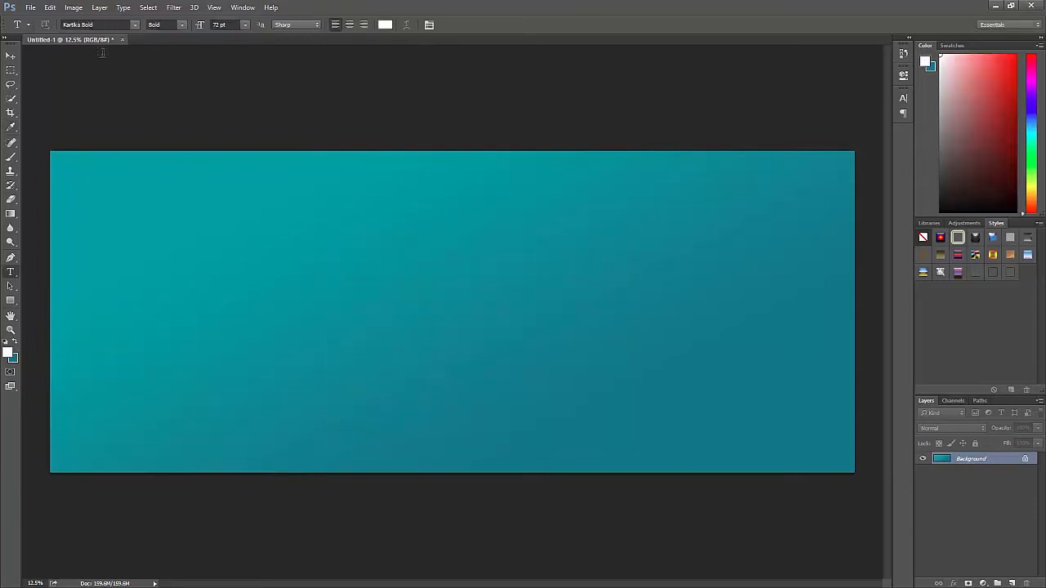
Start a new text line in the left part of the canvas and set its font size to 250 pt.
left_click(185, 315)
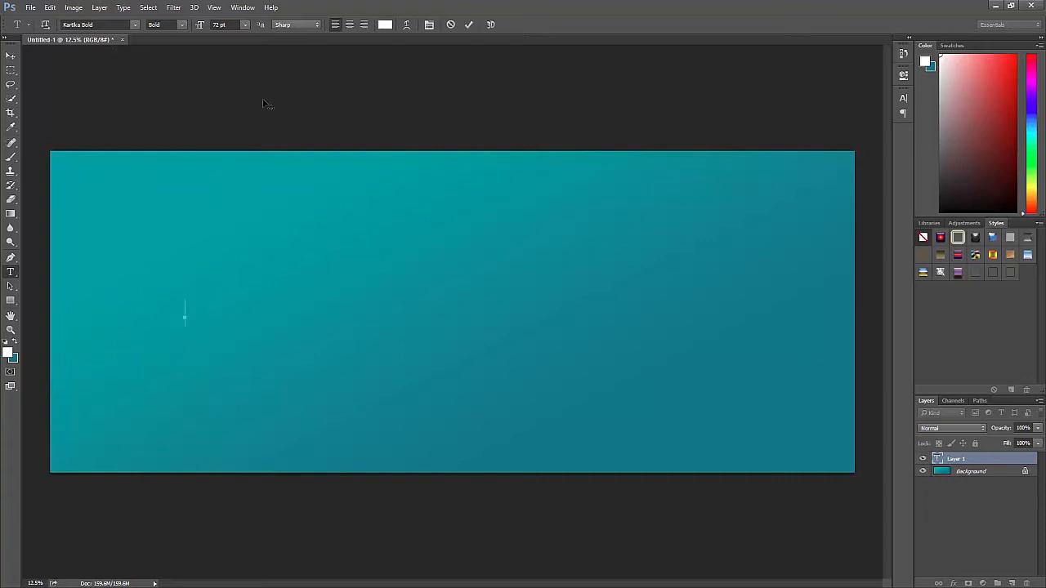
left_click(245, 26)
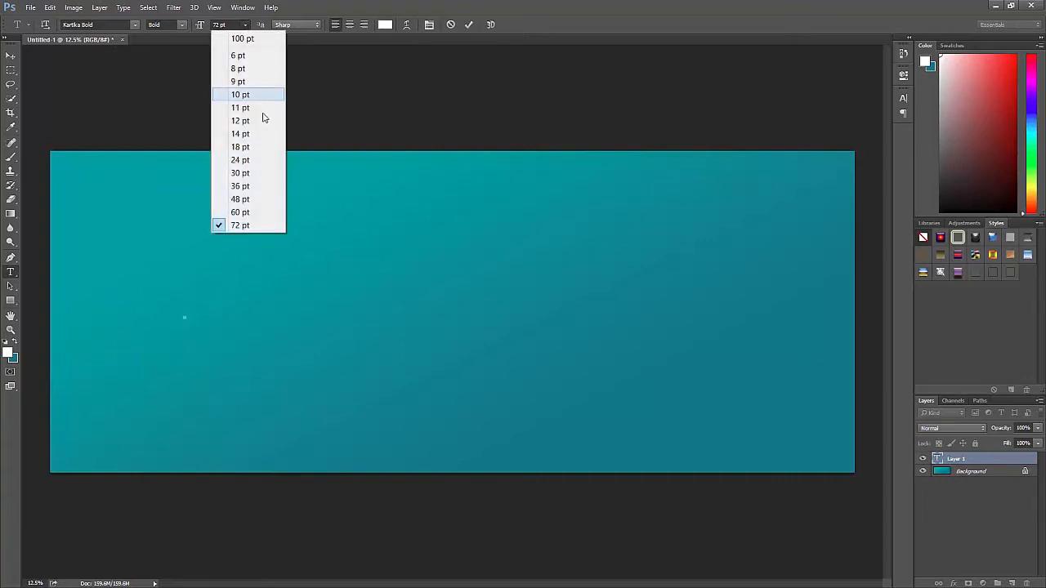
left_click(257, 38)
left_click(232, 26)
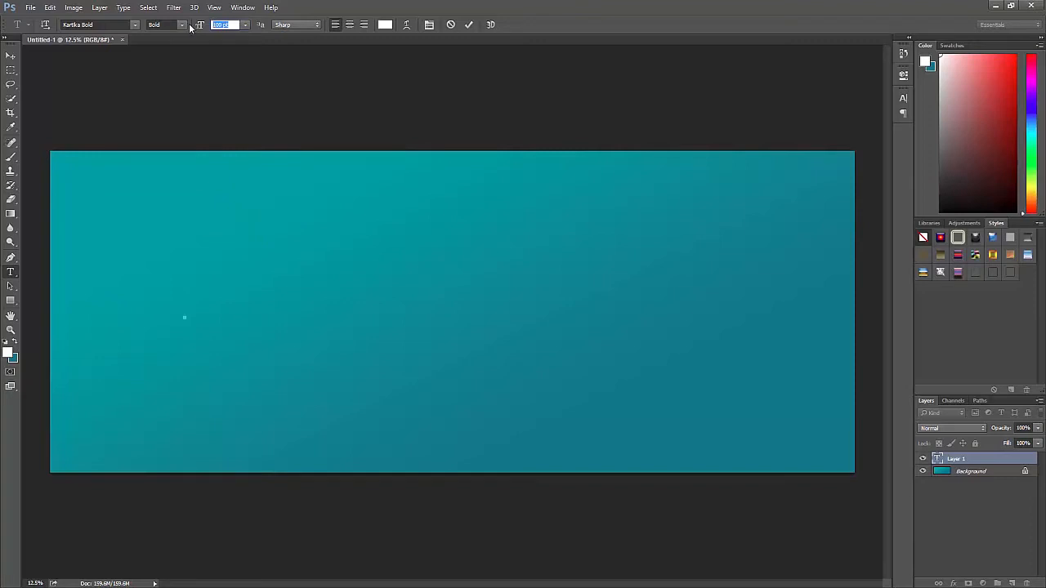
type("200")
key("Return")
left_click(201, 26)
type("250")
key("Return")
Enter the word "Flowers" in the new text line, with only the first letter capitalised.
type("F")
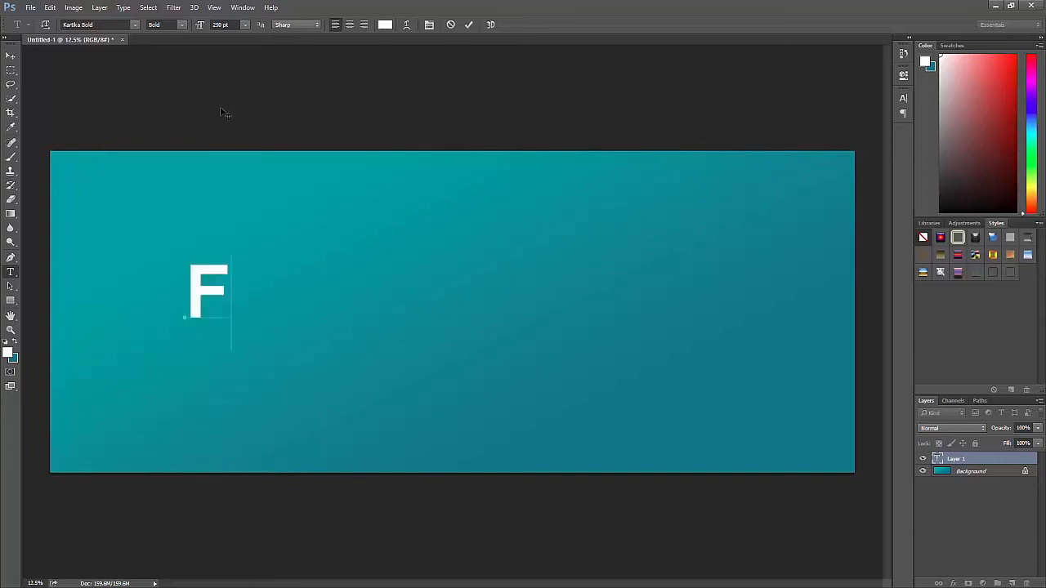
type("L")
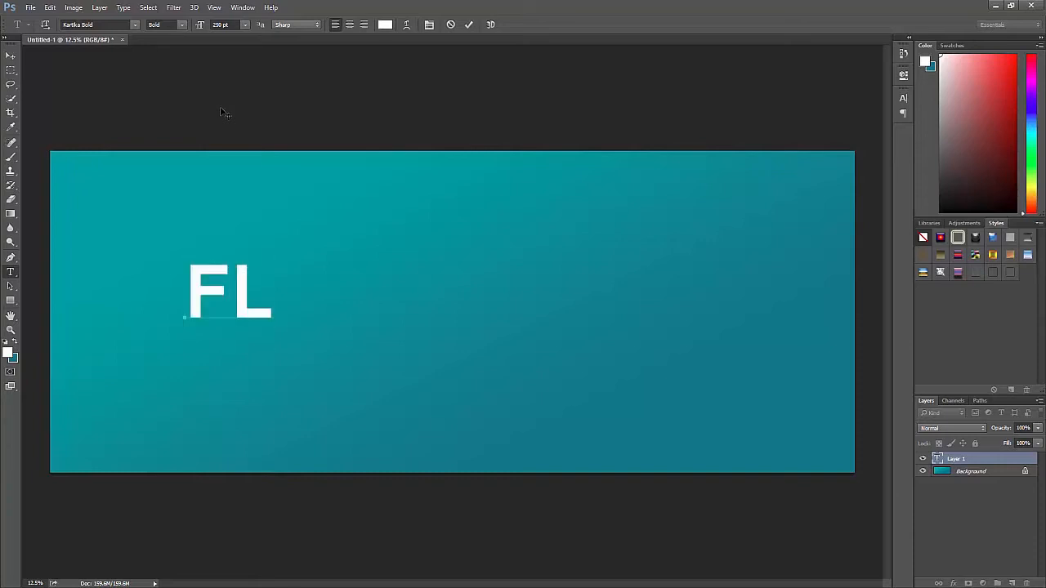
type("O")
key("BackSpace")
key("BackSpace")
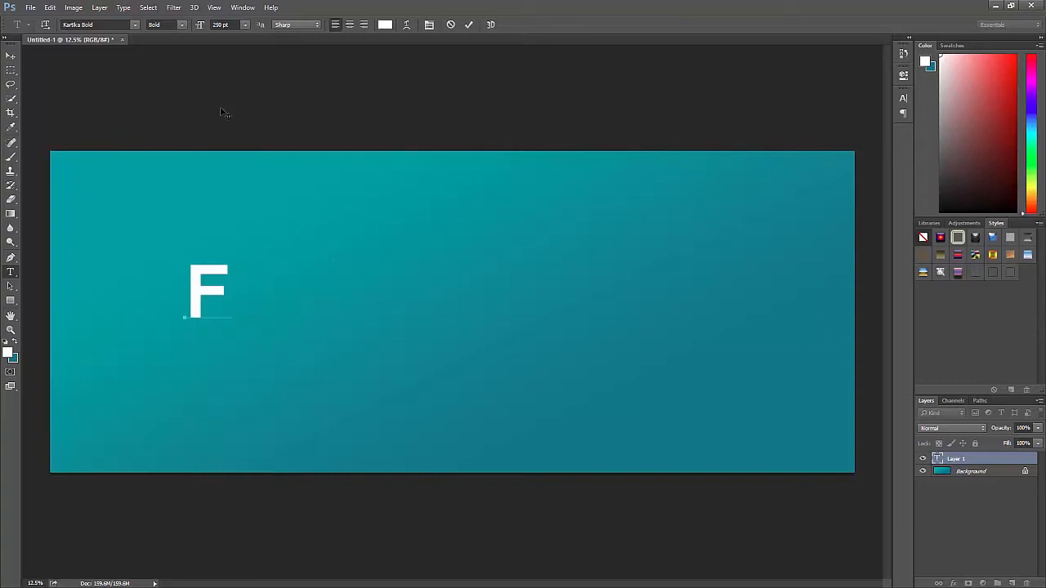
type("F")
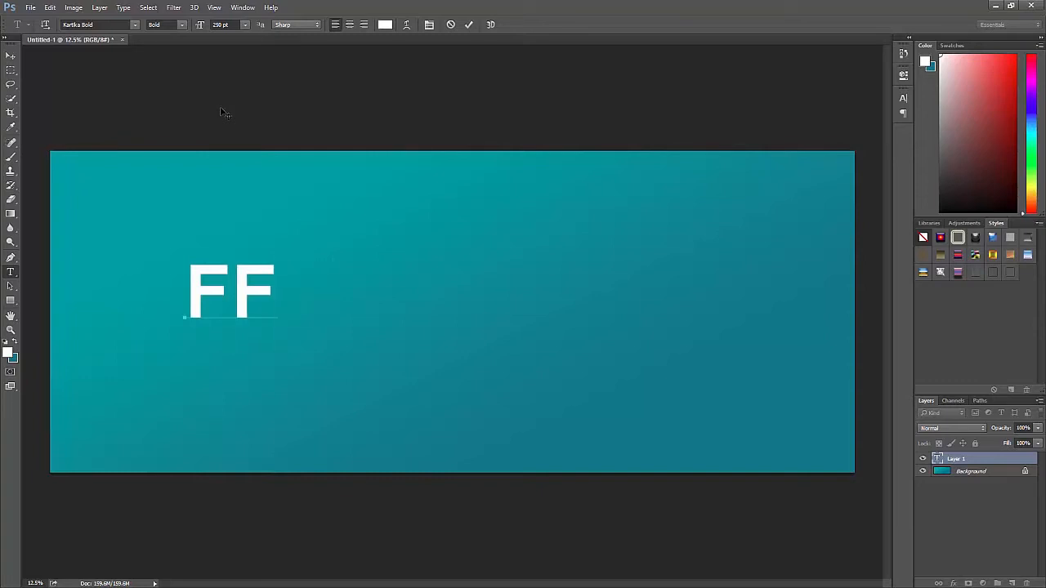
key("BackSpace")
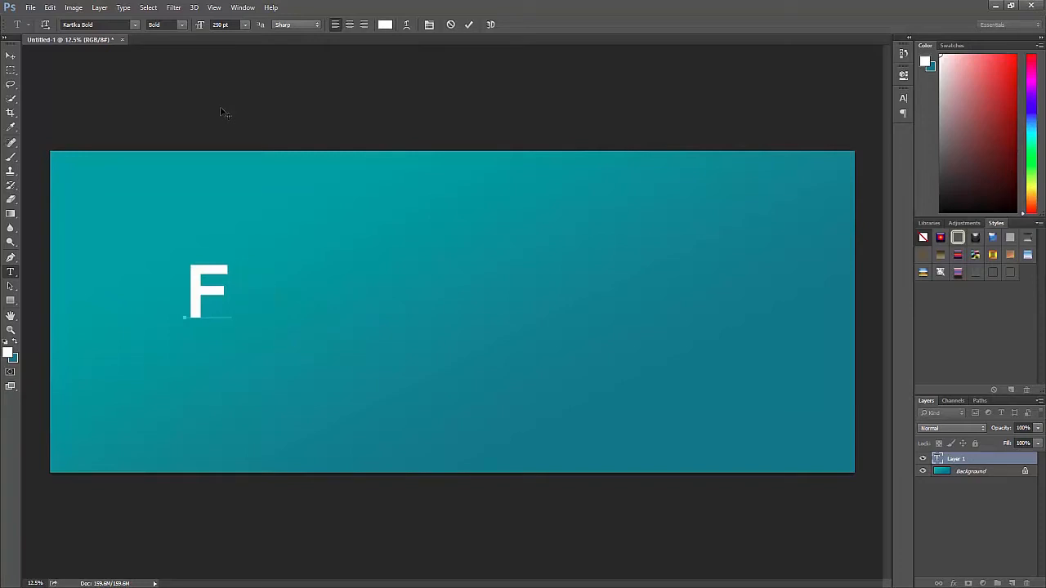
type("I")
type("o")
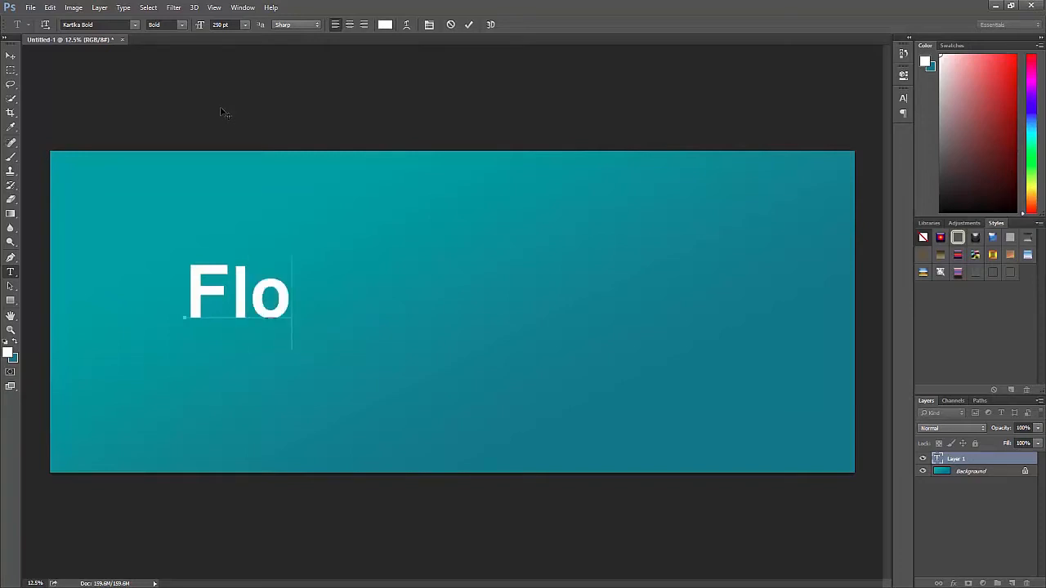
type("wers")
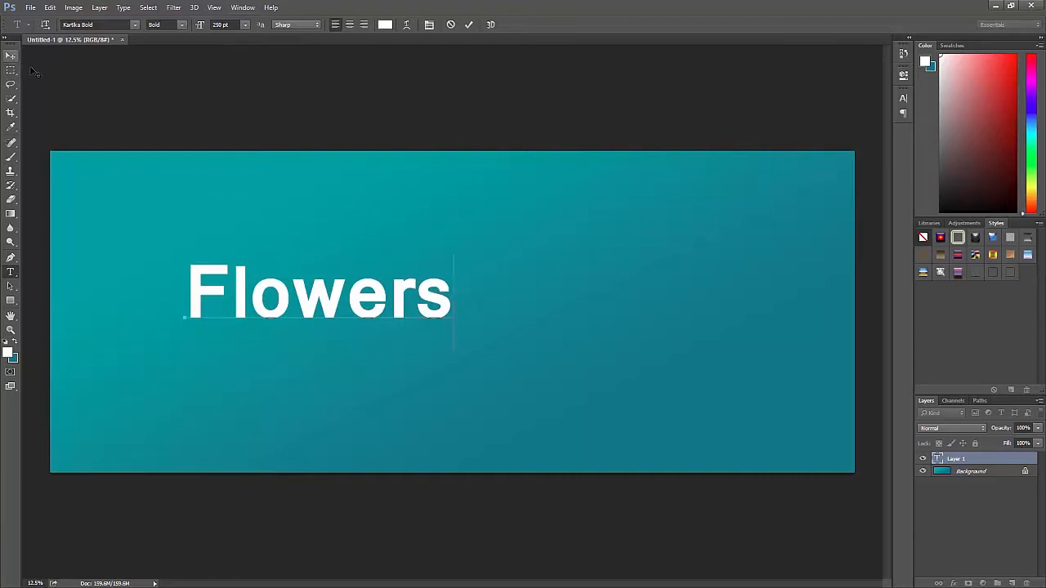
Select the whole word "Flowers" and preview the fonts that follow Kartika Bold in the font list.
left_click_drag(454, 282, 140, 256)
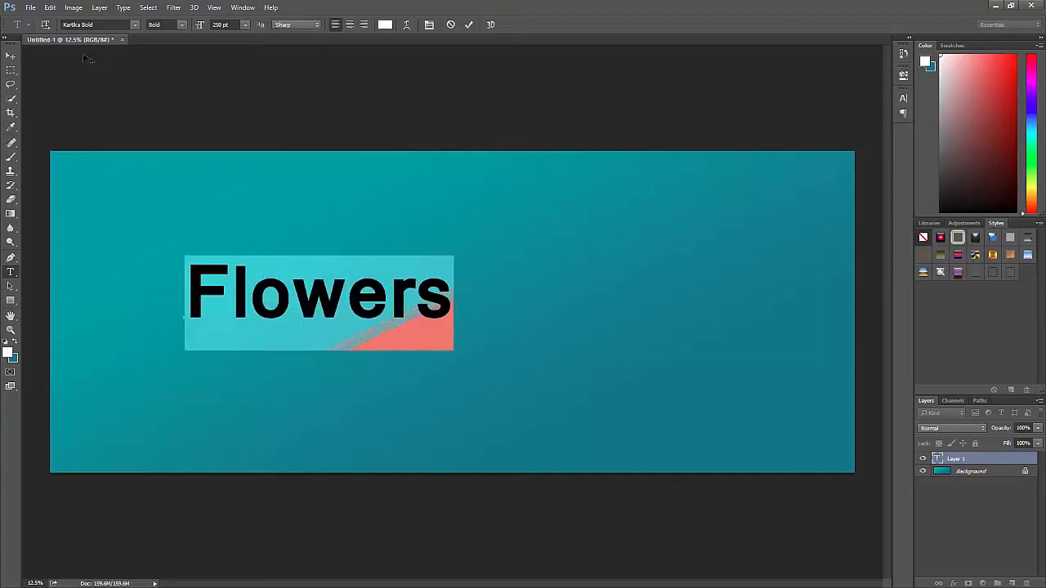
left_click(134, 26)
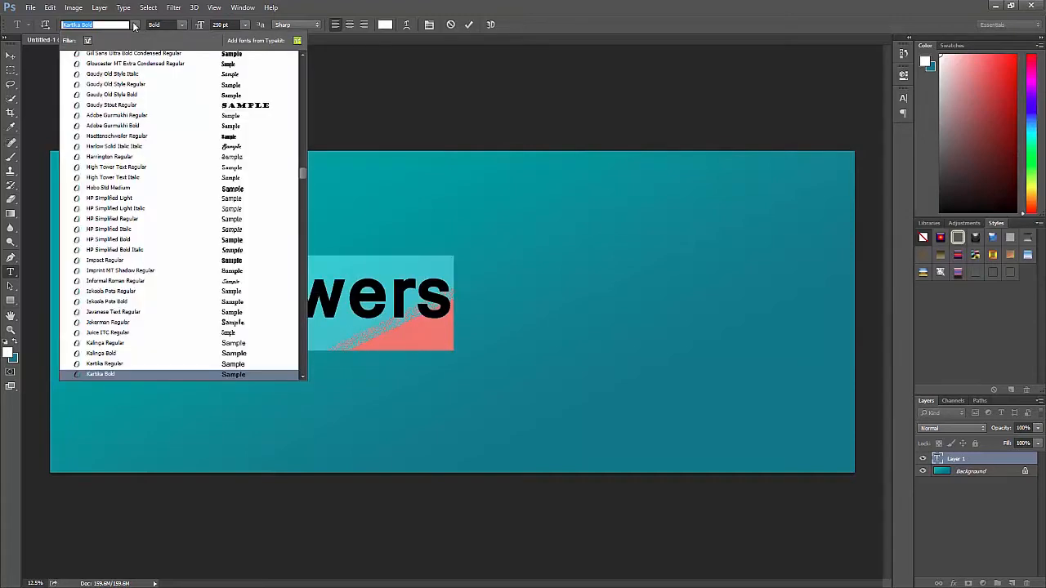
left_click(118, 25)
left_click_drag(117, 24, 55, 23)
key("Down")
key("Down")
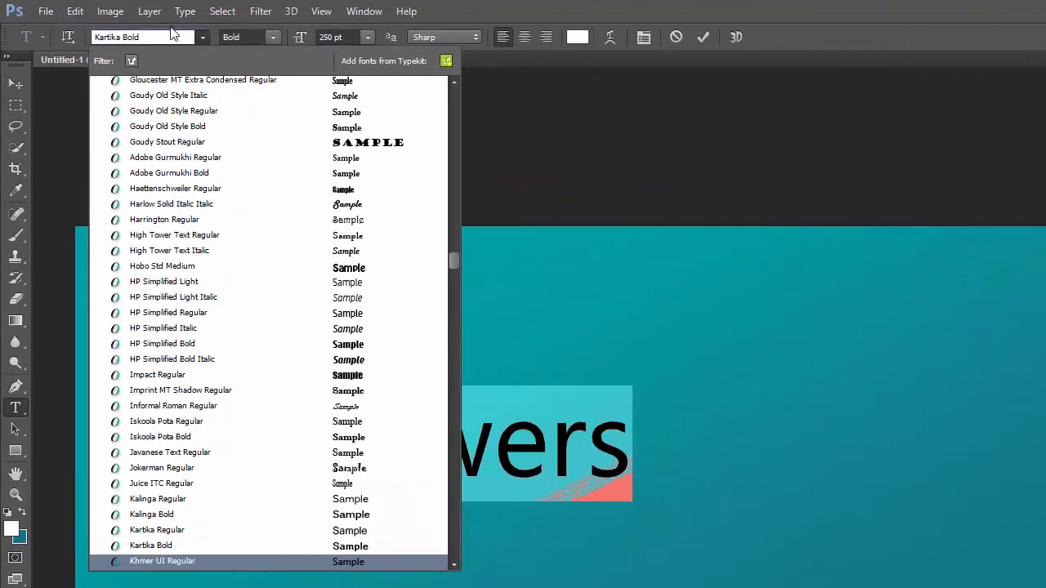
key("Escape")
Try successive fonts on the selected word "Flowers" and settle on Minion Pro Bold Cond.
double_click(128, 37)
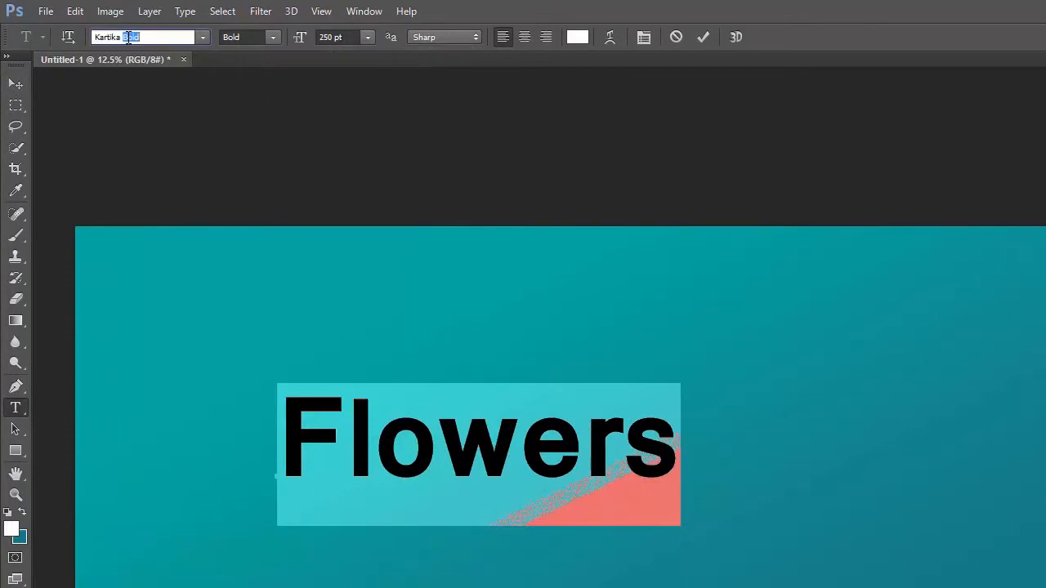
left_click_drag(140, 37, 68, 37)
key("Down")
key("Down")
key("Down")
key("Down")
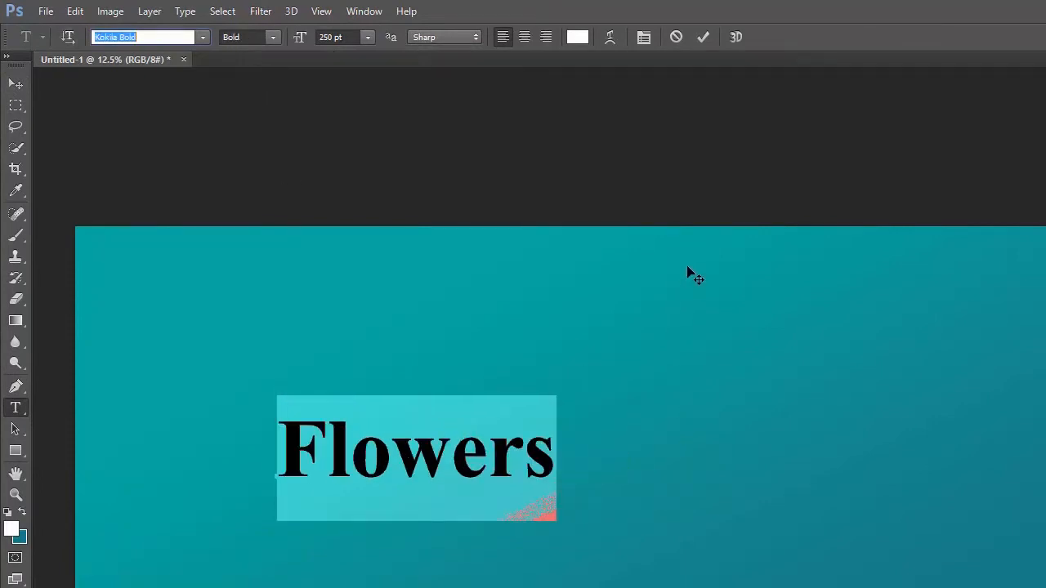
key("Down")
key("Down")
key("Down")
key("Down")
key("Down")
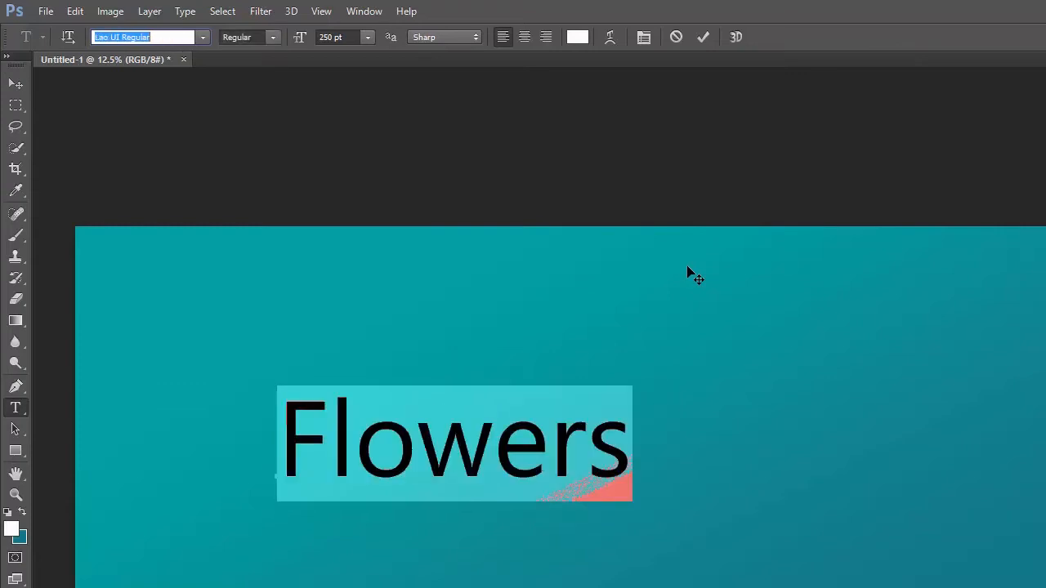
key("Up")
key("Up")
key("Up")
key("Up")
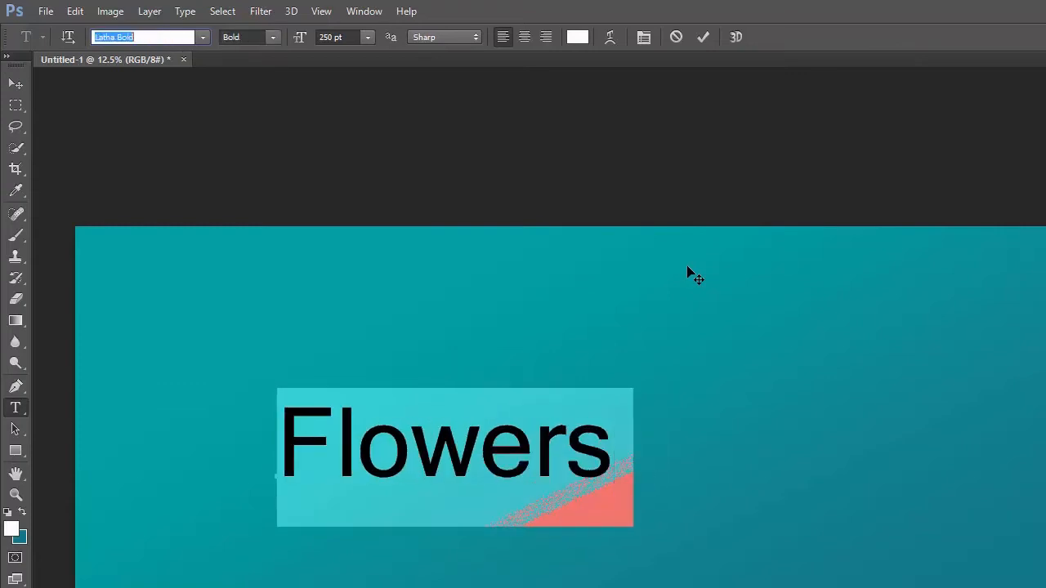
key("Up")
key("Up")
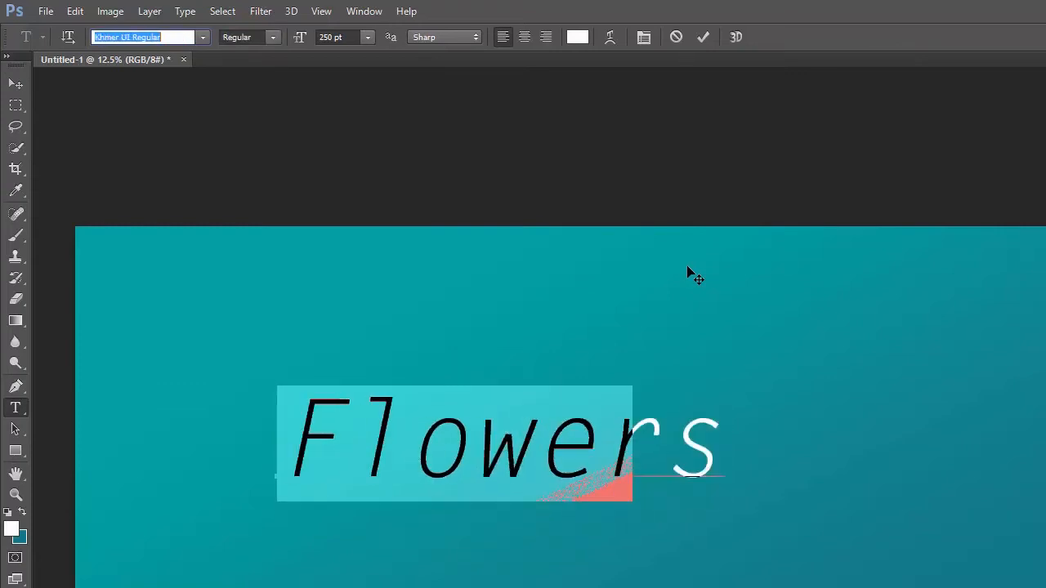
key("Down")
key("Down")
key("Down")
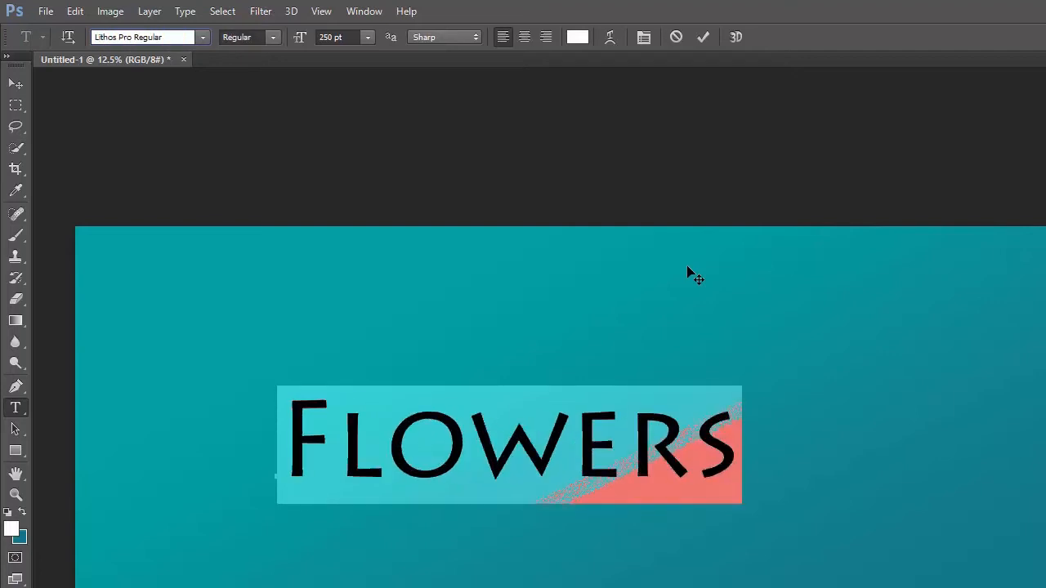
key("Down")
key("Down")
key("Down")
key("Down")
key("Down")
key("Down")
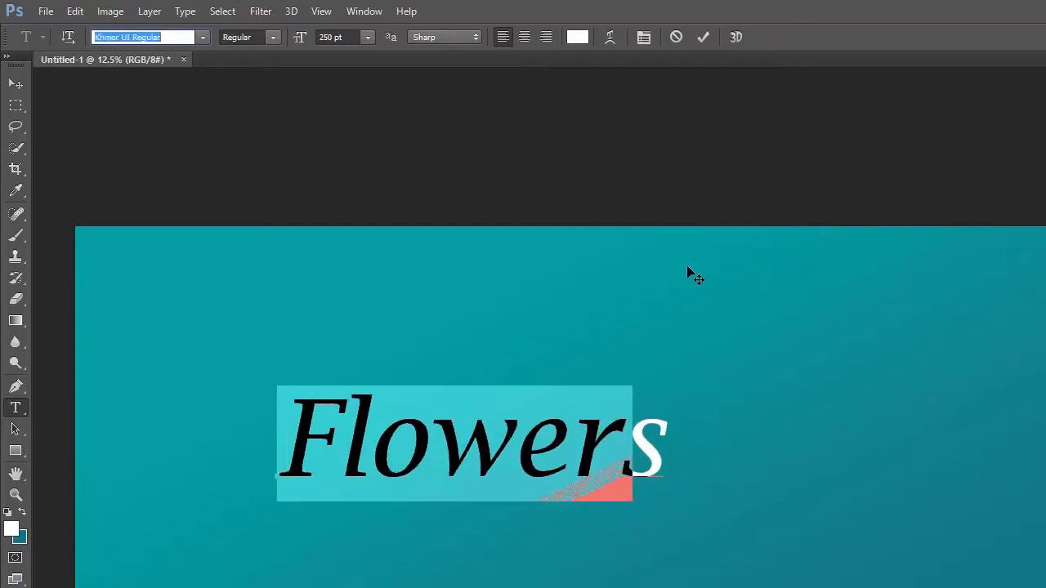
key("Down")
key("Down")
key("Down")
key("Down")
key("Down")
key("Down")
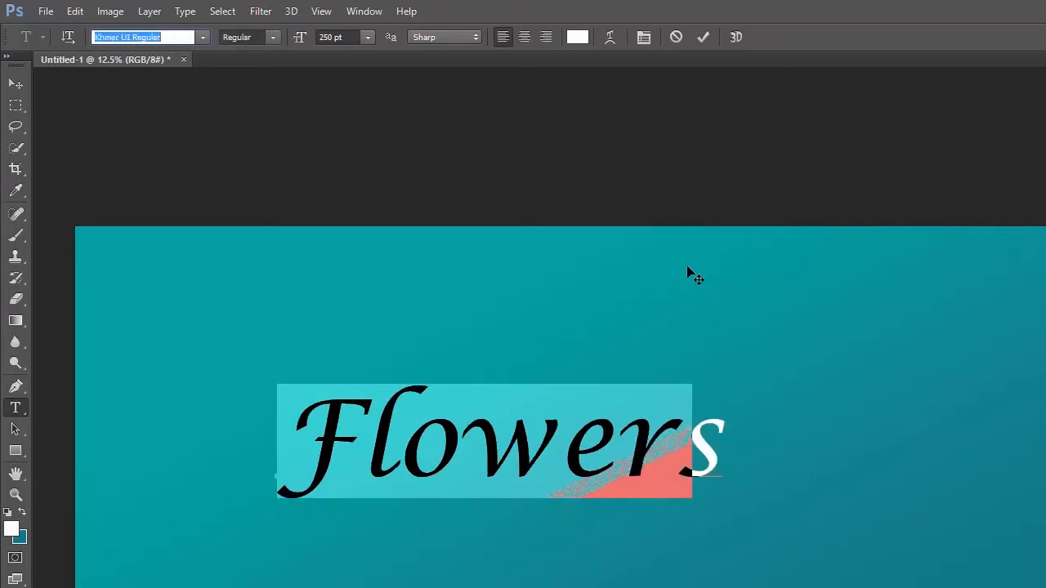
key("Up")
key("Up")
key("Up")
key("Up")
key("Up")
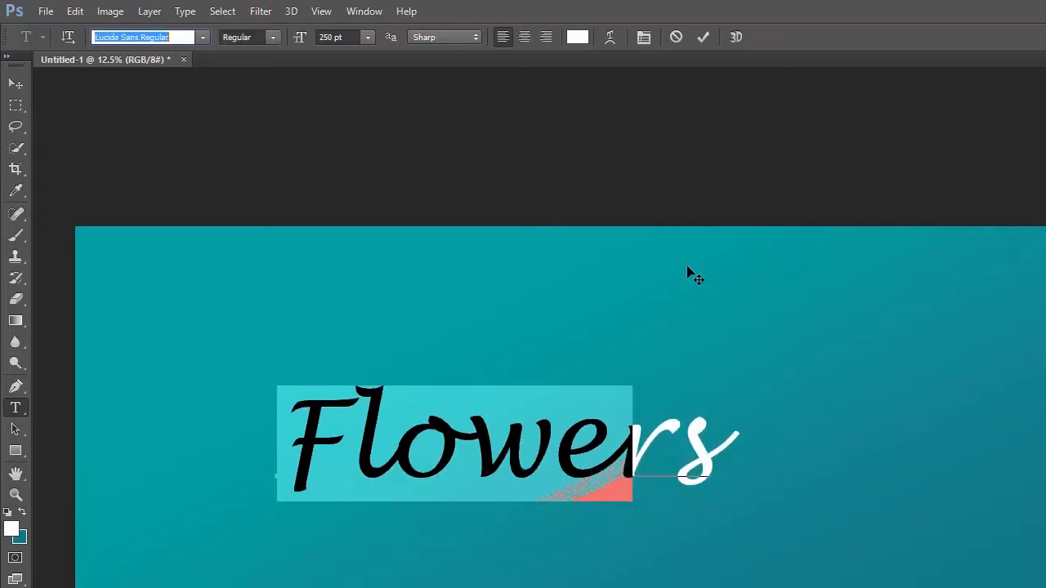
key("Down")
key("Down")
key("Down")
key("Down")
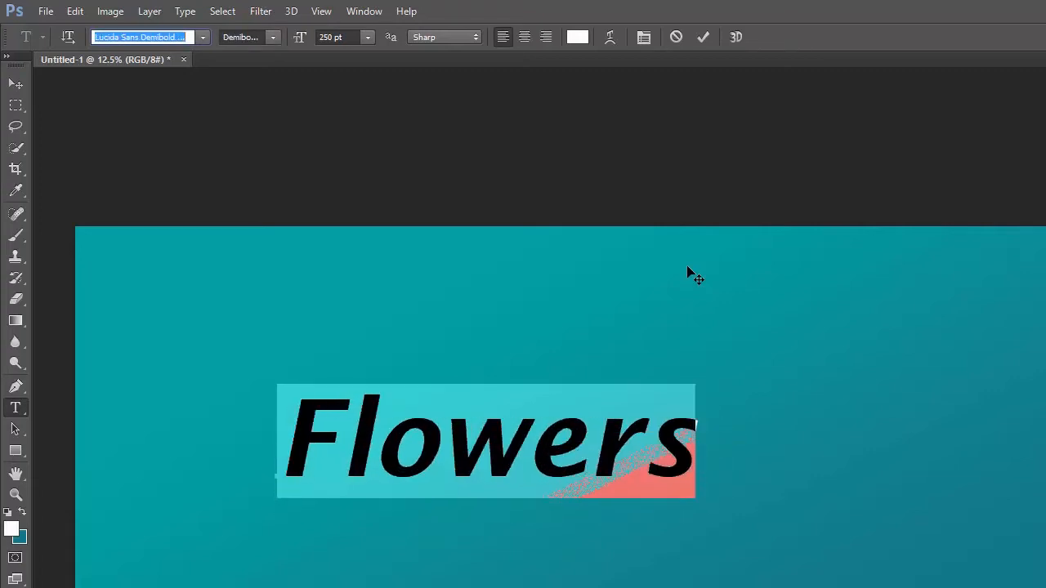
key("Up")
key("Up")
key("Up")
key("Up")
key("Up")
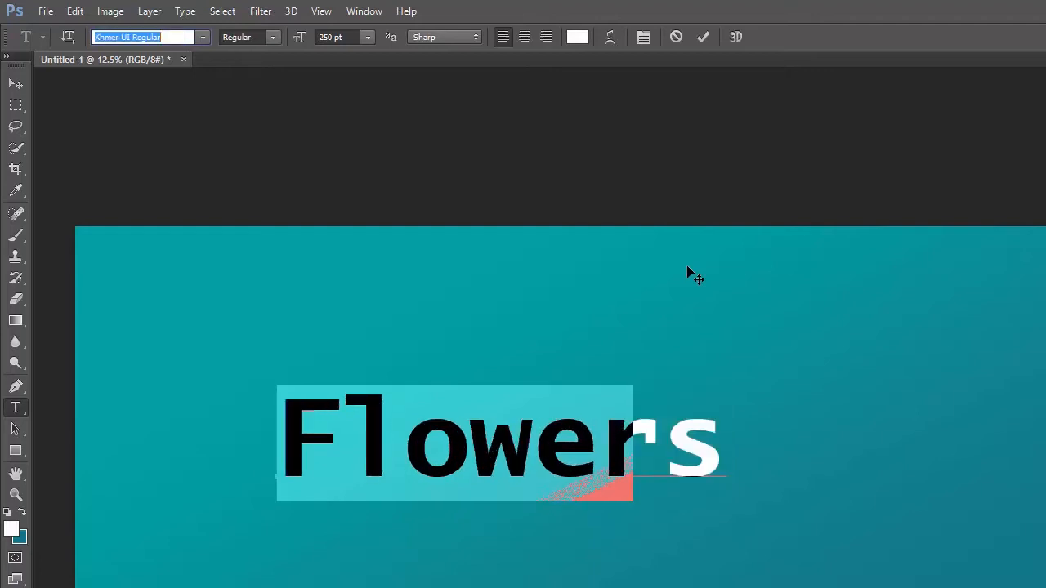
key("Down")
key("Down")
key("Down")
key("Down")
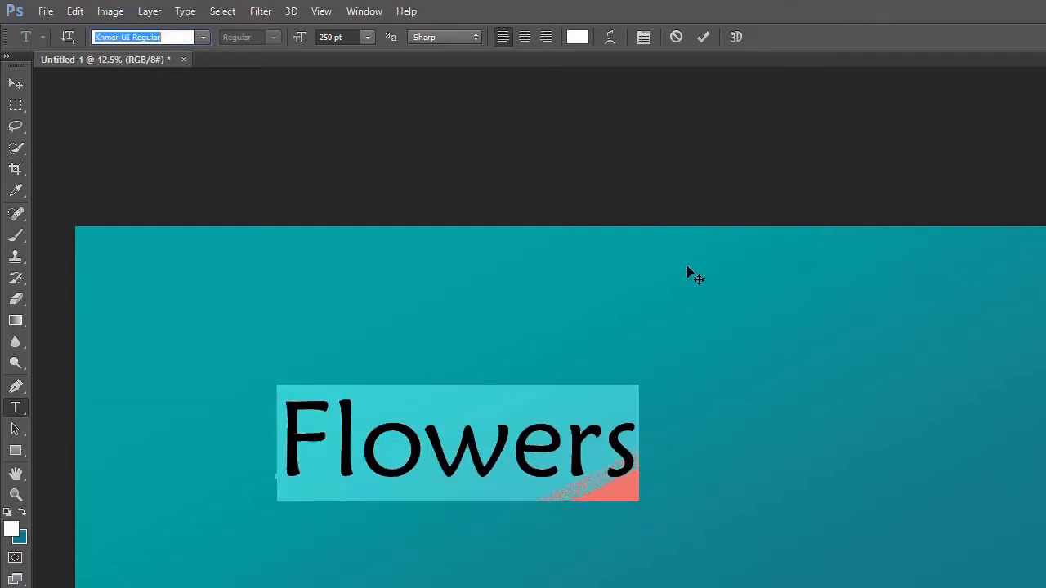
key("Down")
key("Down")
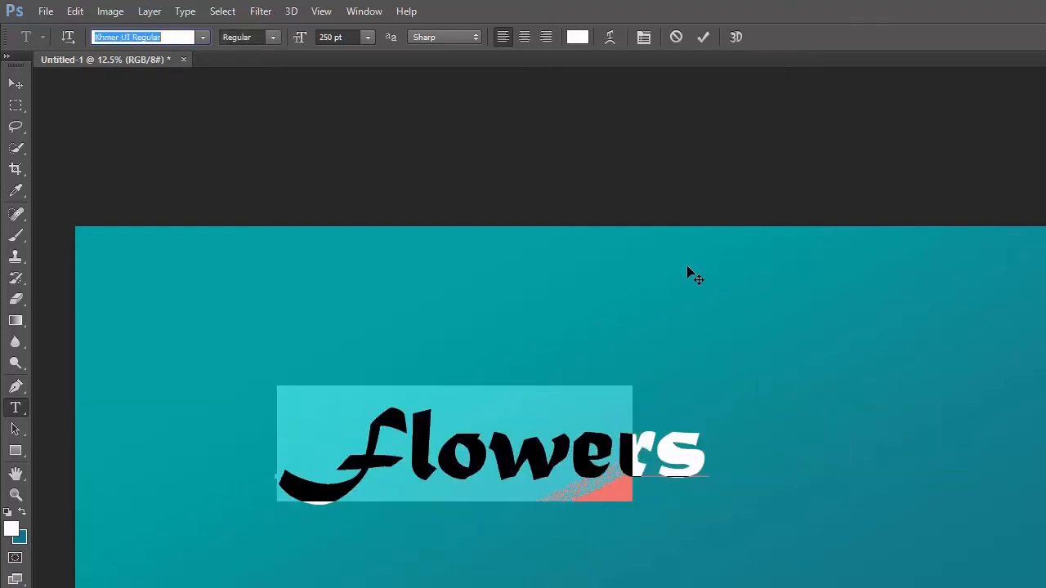
key("Down")
key("Down")
key("Down")
key("Down")
key("Down")
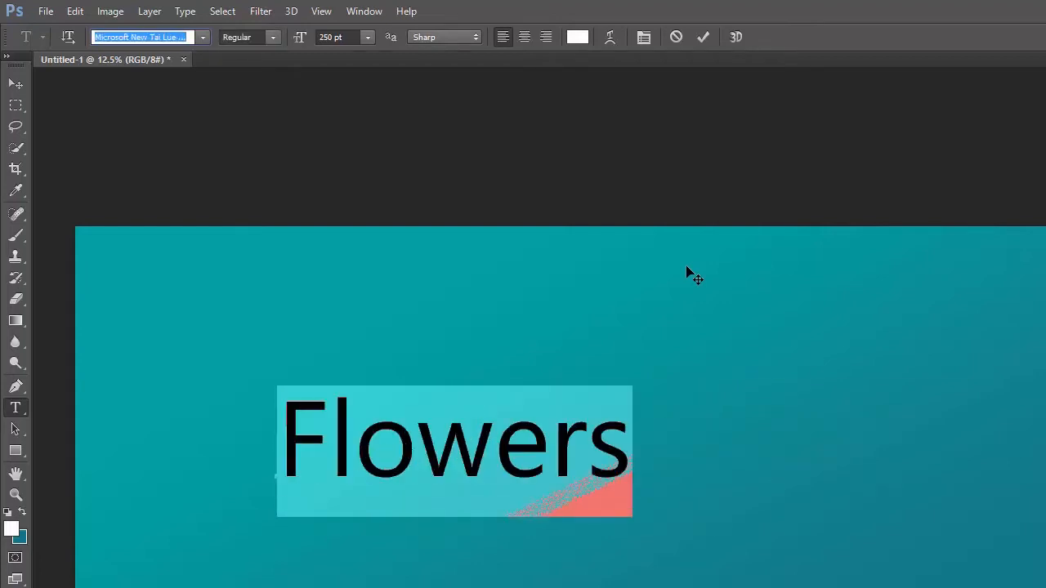
key("Down")
key("Down")
key("Down")
key("Down")
key("Down")
key("Down")
key("Down")
key("Down")
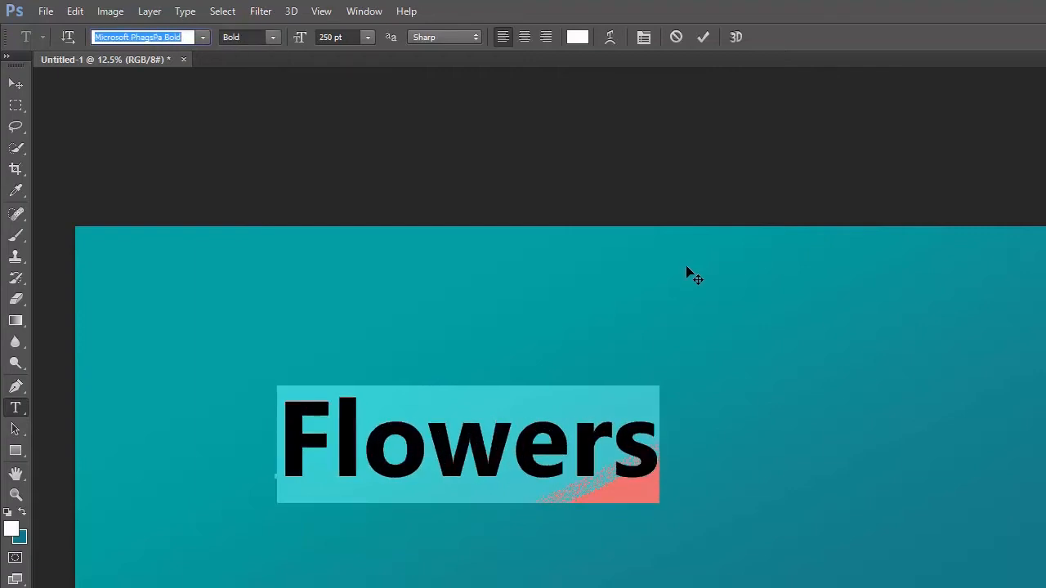
key("Up")
key("Up")
key("Up")
key("Up")
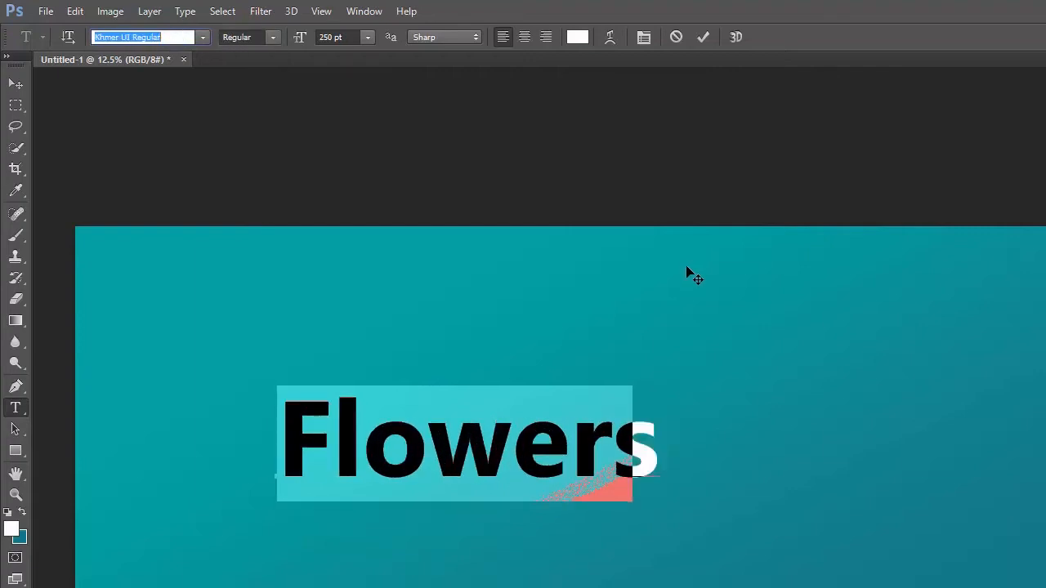
key("Up")
key("Up")
key("Up")
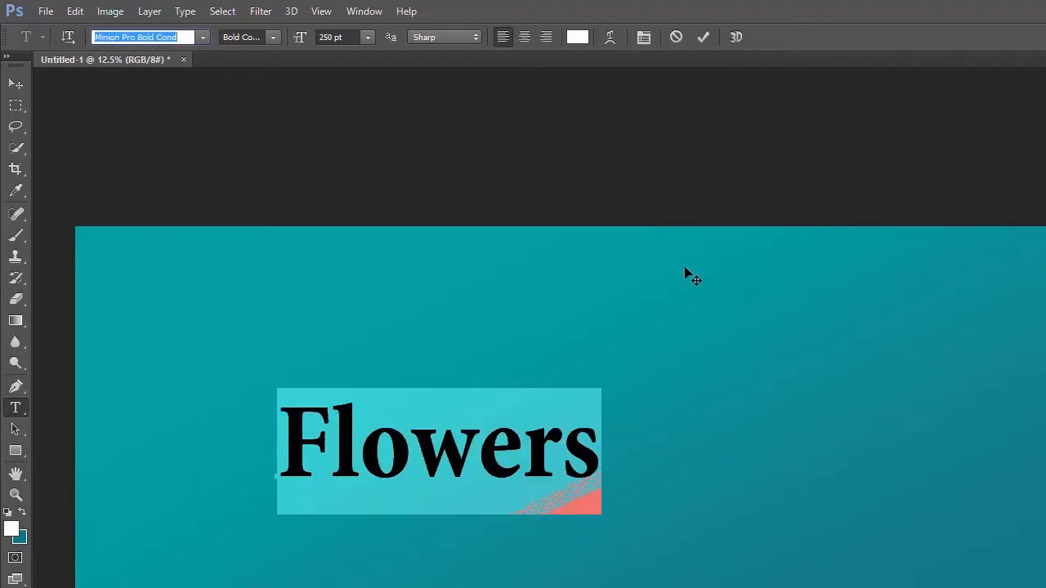
Enlarge the "Flowers" text to about twice its size with Free Transform and move it closer to the banner's centre.
left_click(14, 85)
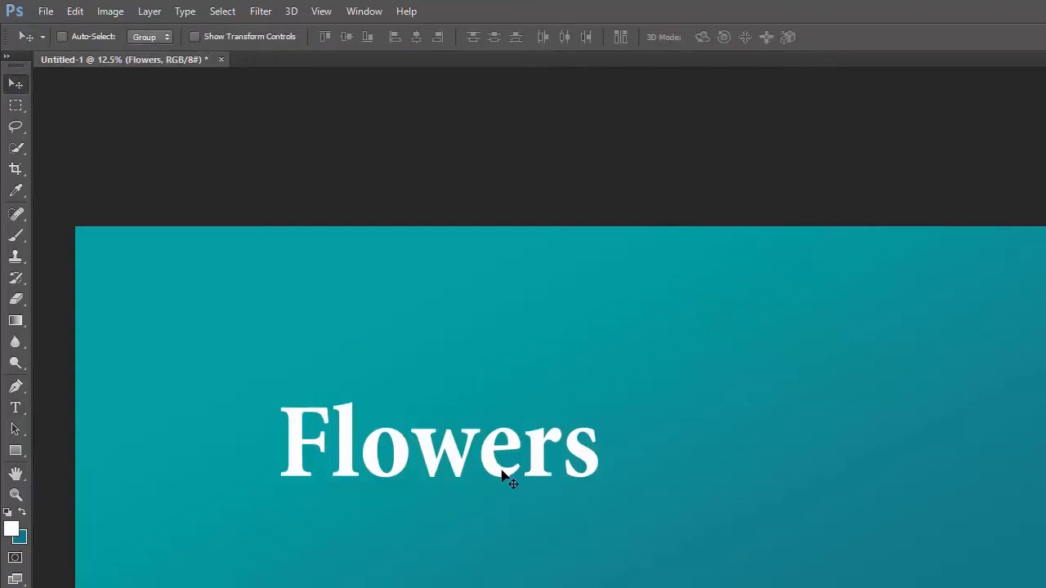
key("ctrl+t")
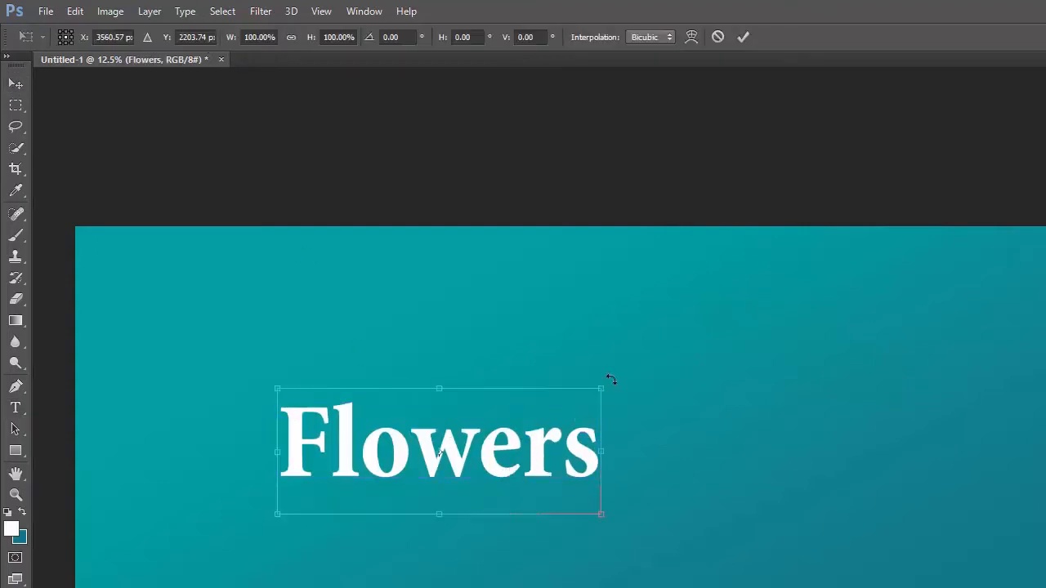
left_click_drag(611, 382, 969, 308)
left_click_drag(824, 385, 823, 446)
key("Return")
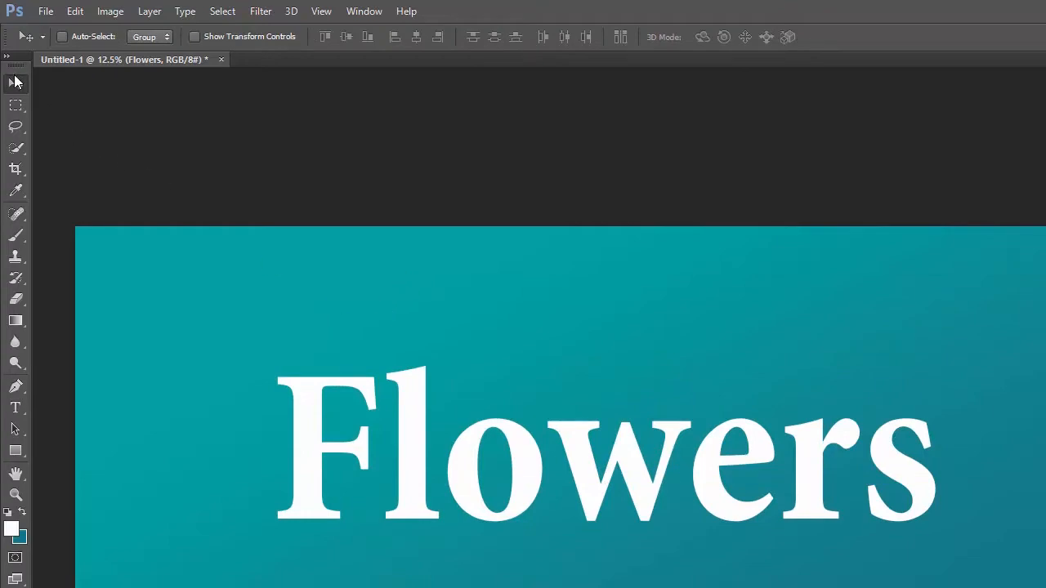
left_click_drag(523, 433, 562, 450)
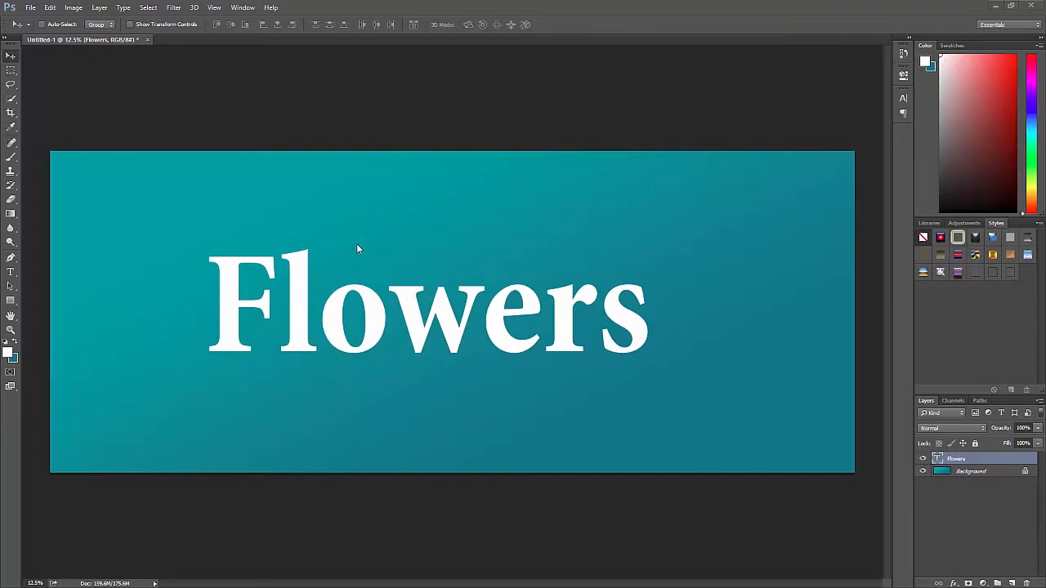
Rasterize the "Flowers" type layer.
right_click(999, 460)
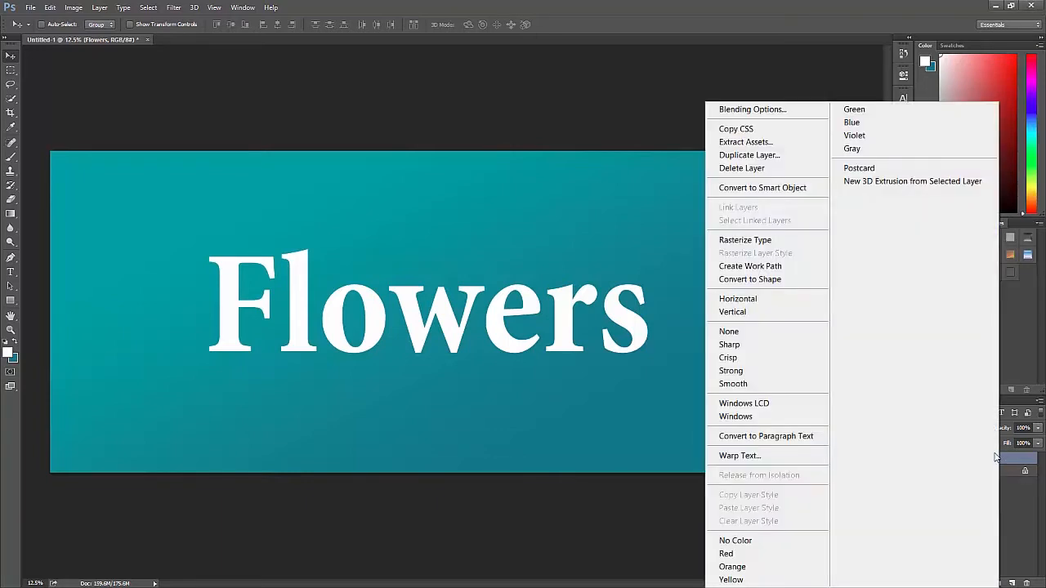
left_click(780, 241)
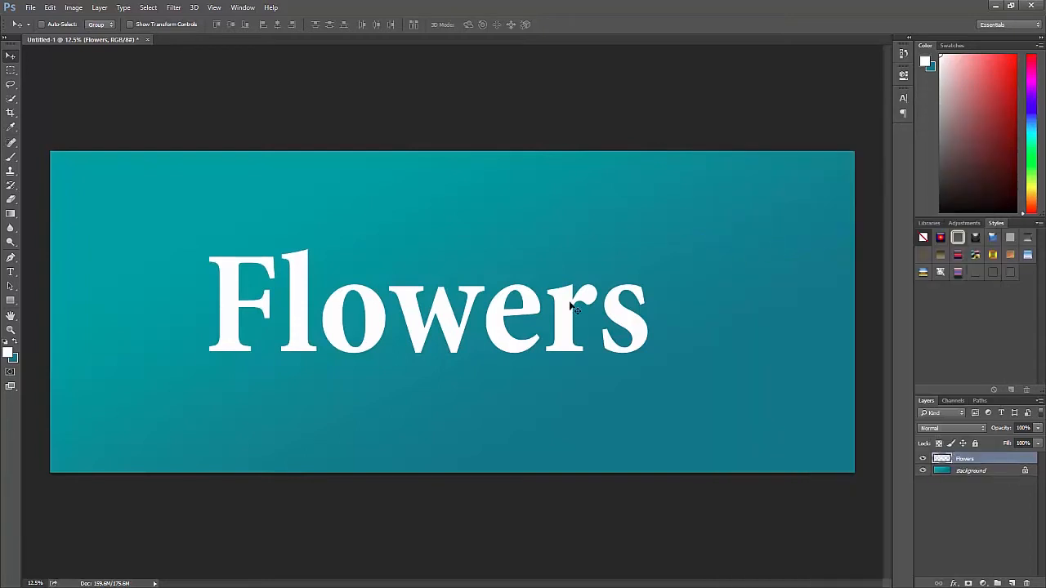
Try erasing thin strokes across the rasterized "Flowers" letters with the Eraser tool, and undo the erasing.
left_click(11, 199)
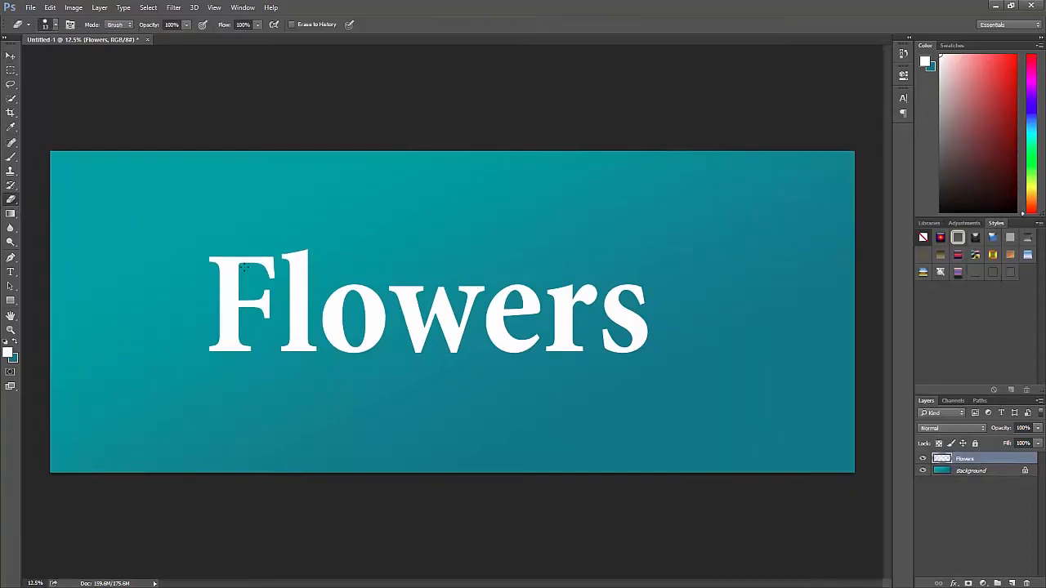
mouse_move(500, 317)
left_mouse_down()
mouse_move(460, 323)
mouse_move(392, 365)
mouse_move(676, 345)
mouse_move(422, 360)
left_mouse_up()
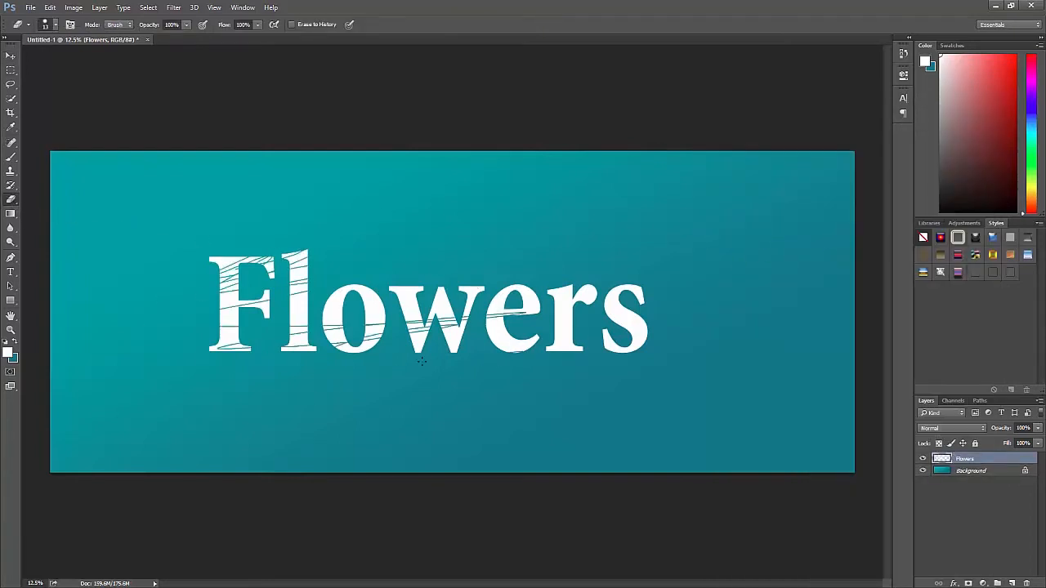
key("ctrl+z")
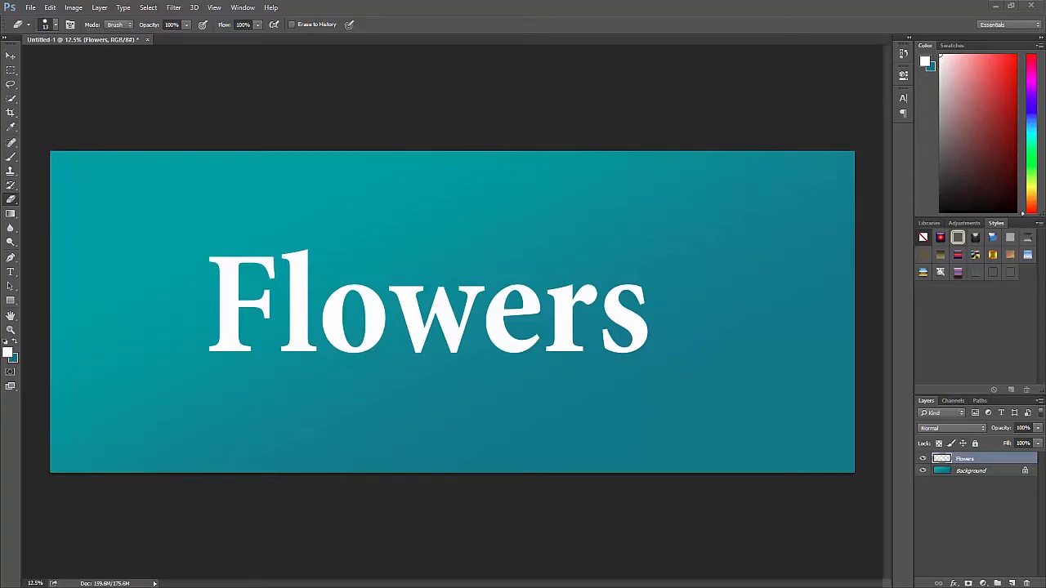
Switch to the browser and examine the DeviantArt results for Photoshop brushes for suitable brush sets.
left_click_drag(2, 155, 613, 85)
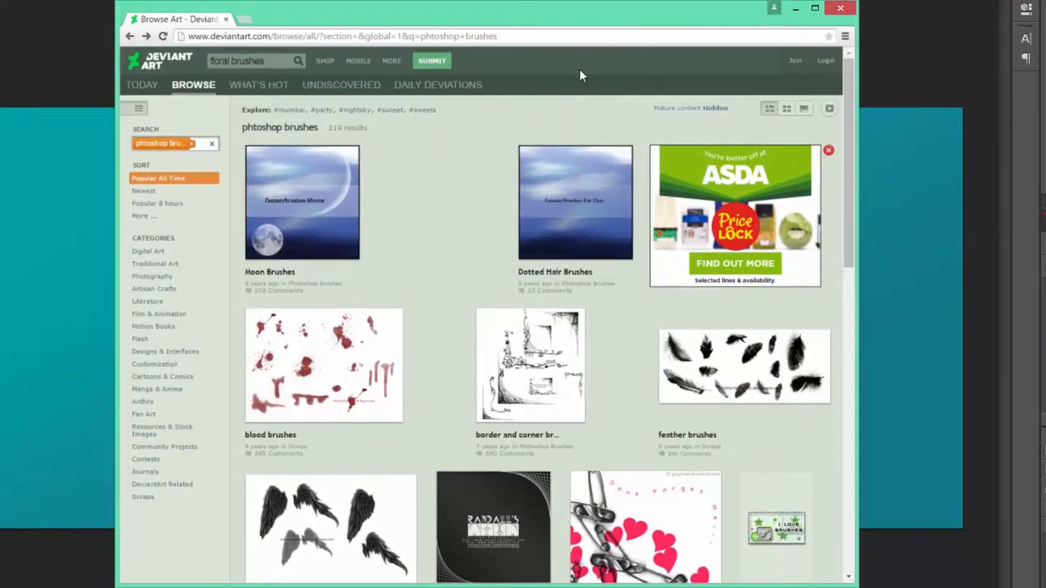
left_click(267, 60)
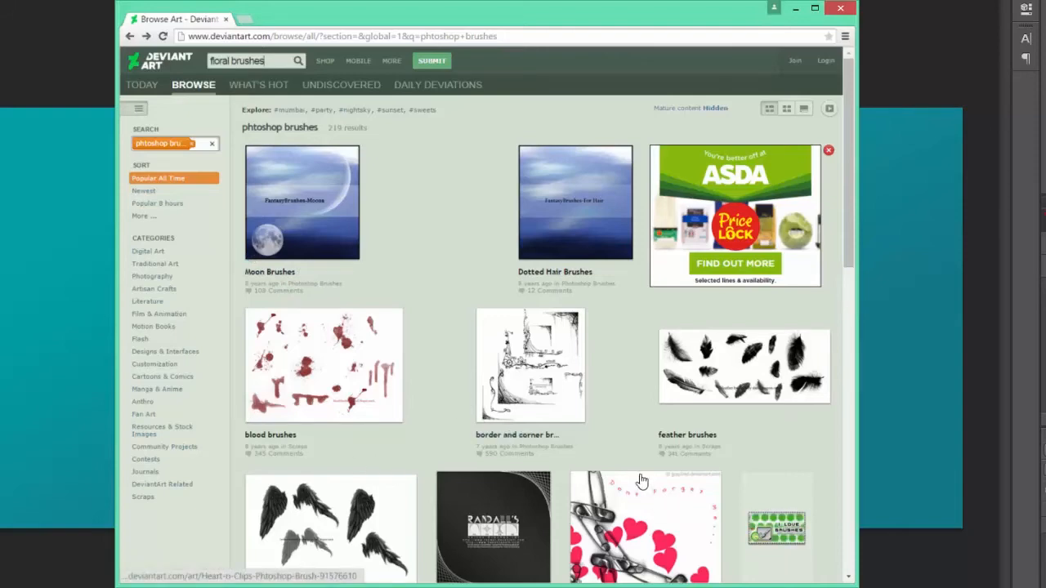
scroll(595, 368, "down", 1)
scroll(595, 375, "down", 2)
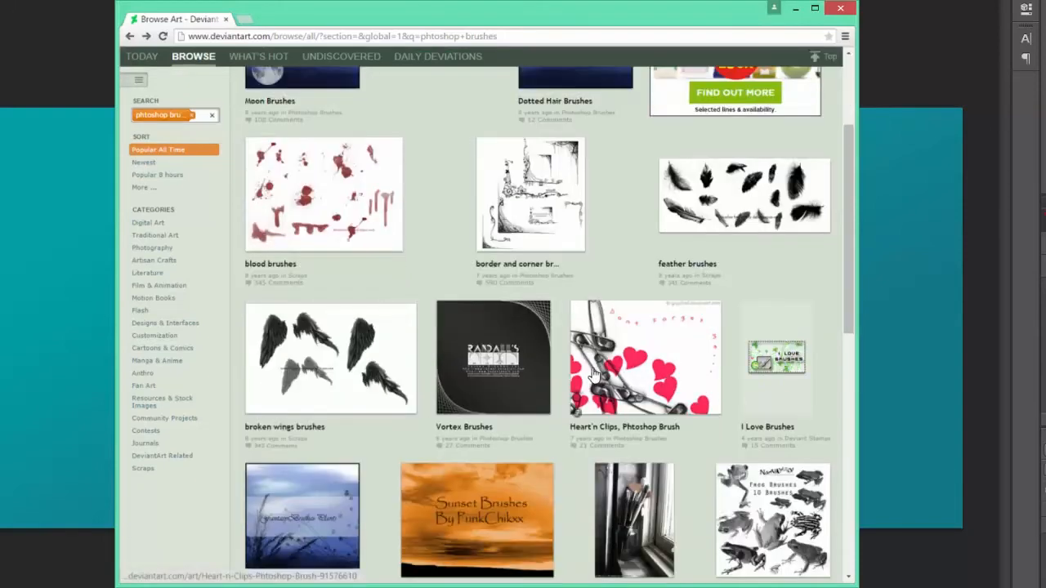
scroll(507, 374, "down", 1)
scroll(507, 374, "down", 3)
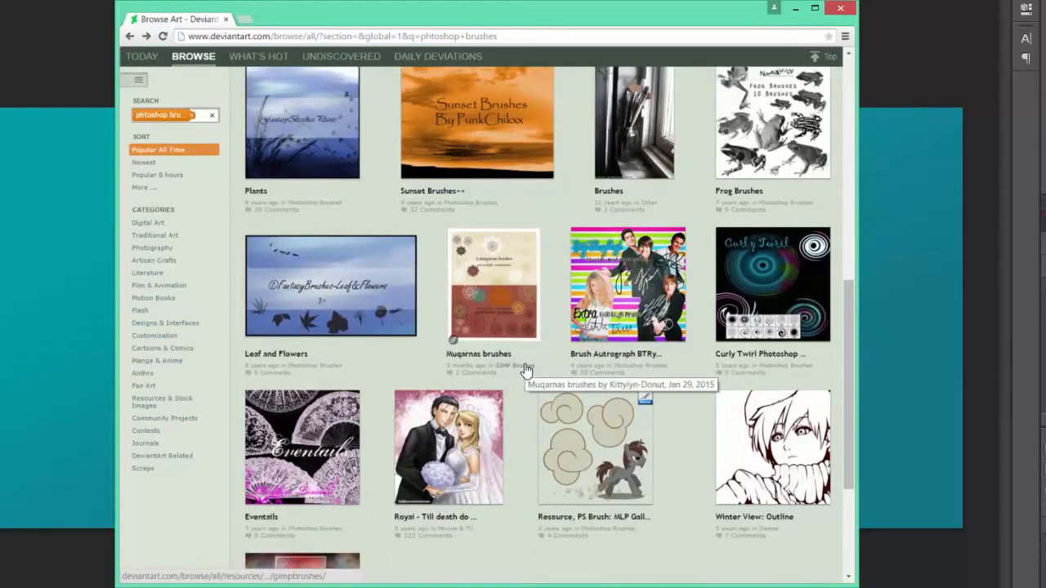
scroll(525, 370, "down", 2)
scroll(527, 371, "up", 4)
scroll(527, 371, "up", 5)
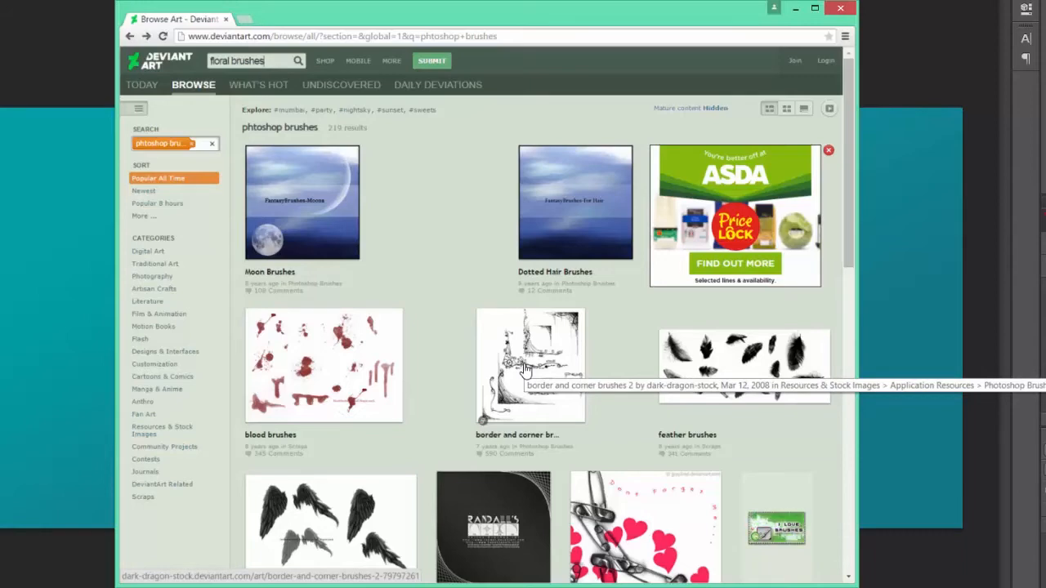
scroll(526, 370, "down", 1)
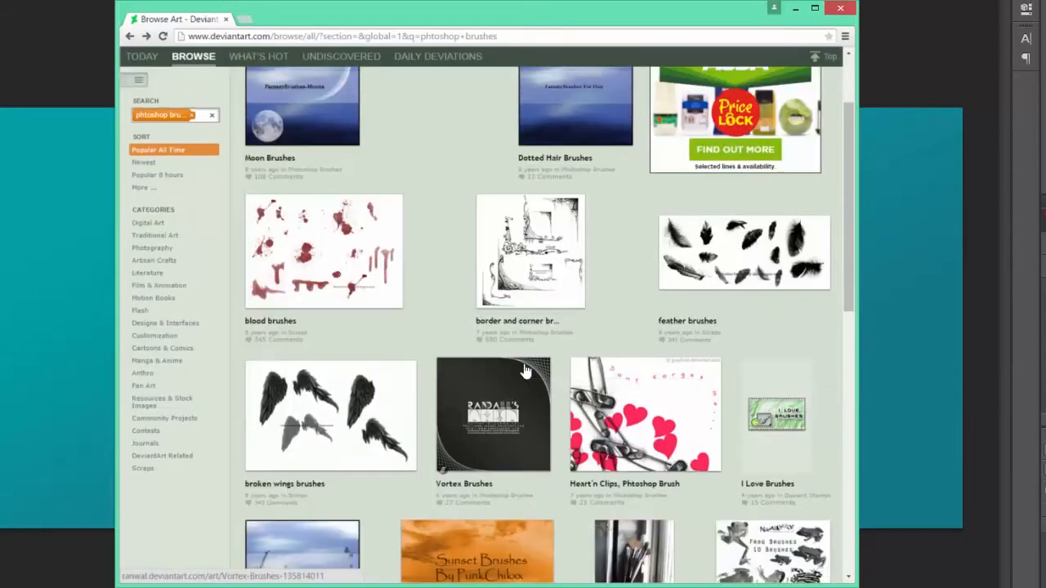
scroll(525, 370, "down", 3)
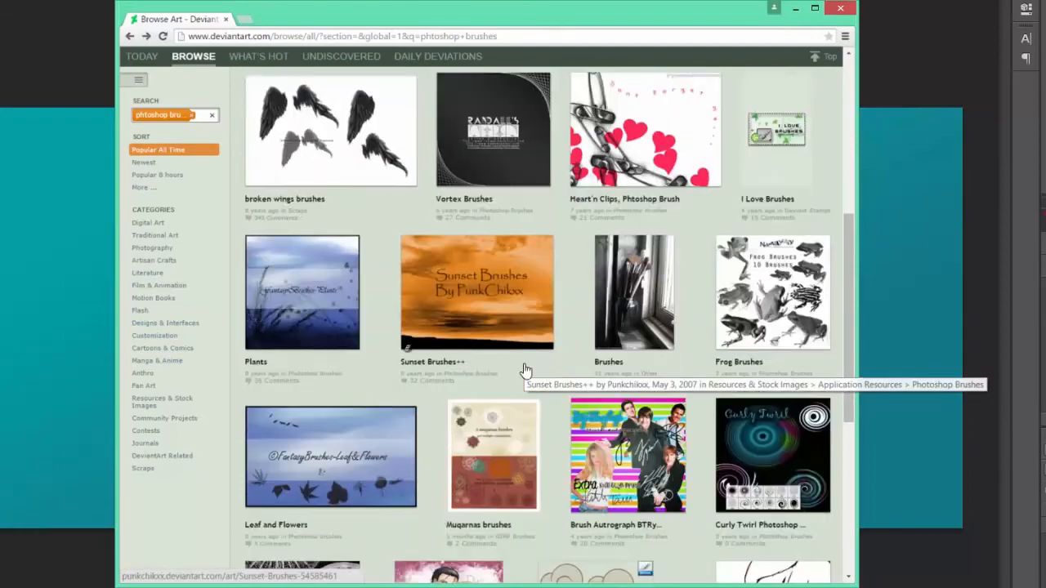
scroll(525, 370, "up", 5)
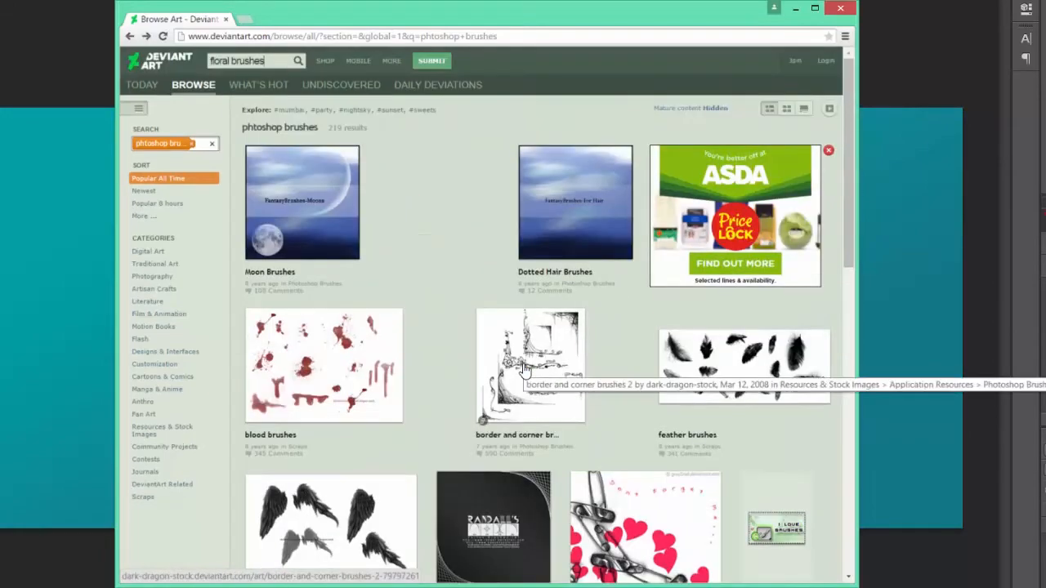
scroll(769, 406, "down", 9)
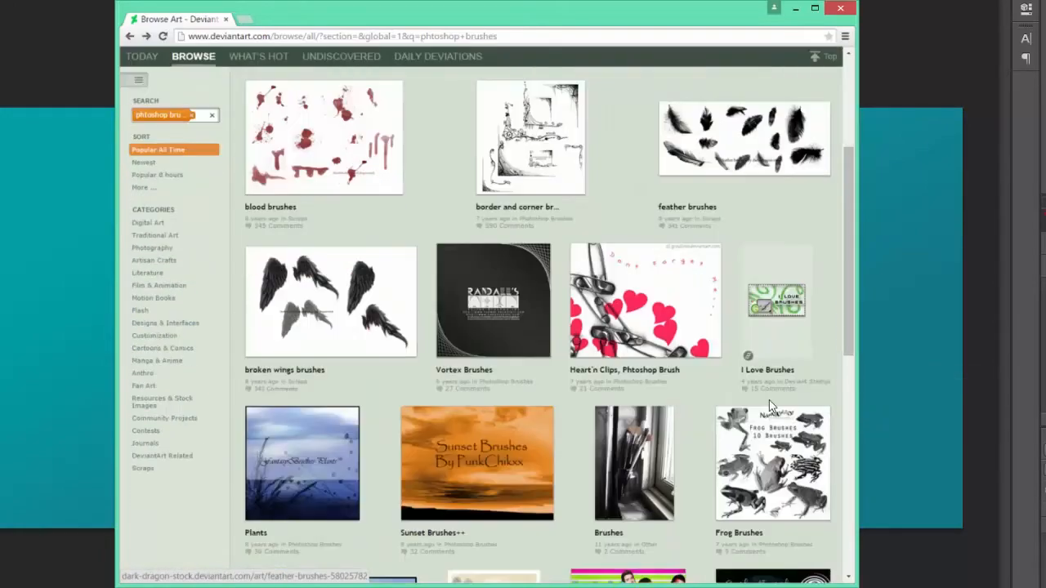
scroll(769, 406, "up", 1)
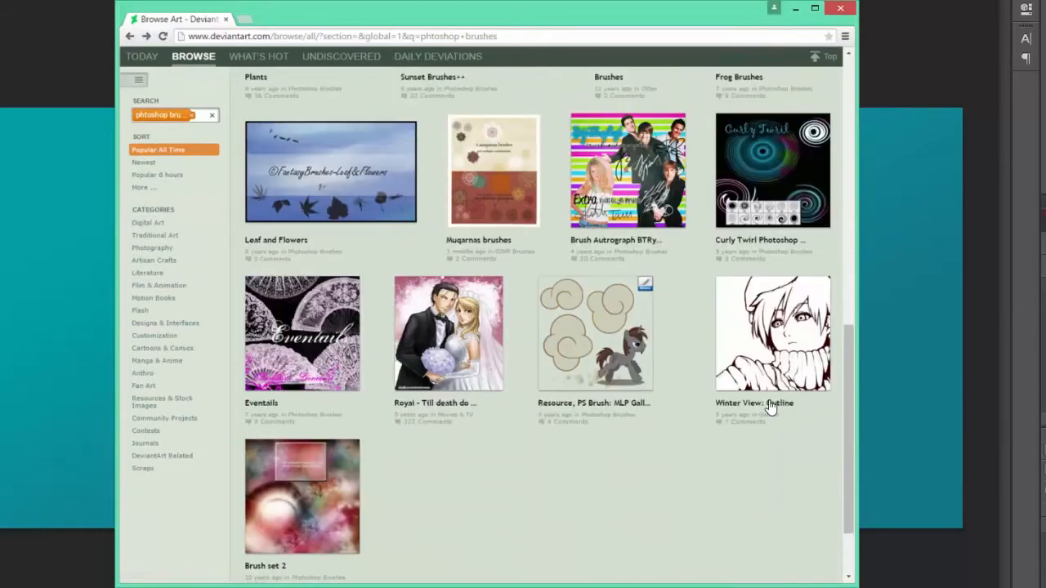
scroll(766, 404, "down", 1)
scroll(579, 368, "up", 5)
scroll(578, 368, "up", 4)
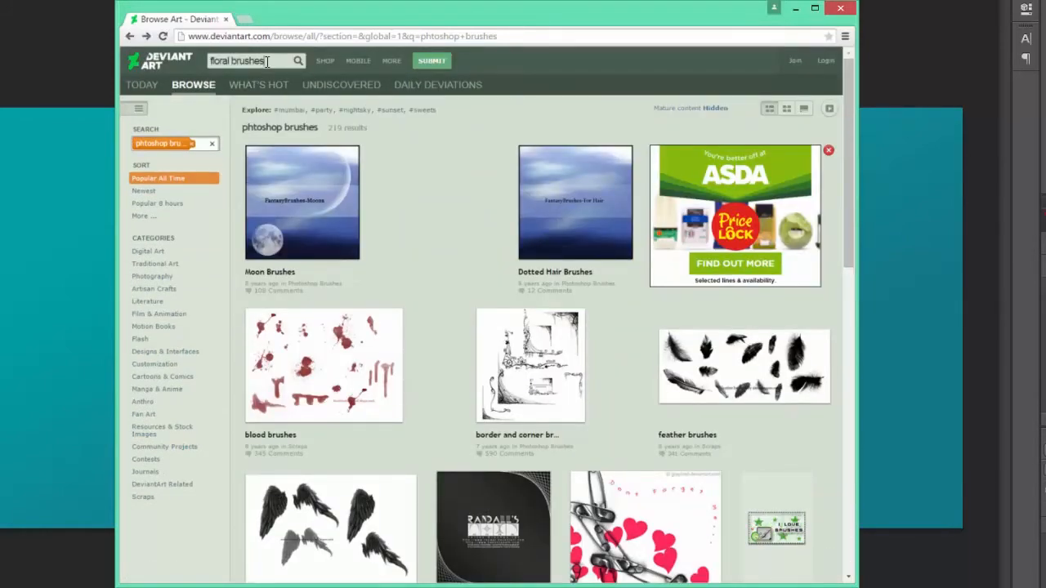
Change the DeviantArt search term from floral to "flower brushes" and run the search.
left_click_drag(266, 62, 232, 59)
left_click(231, 58)
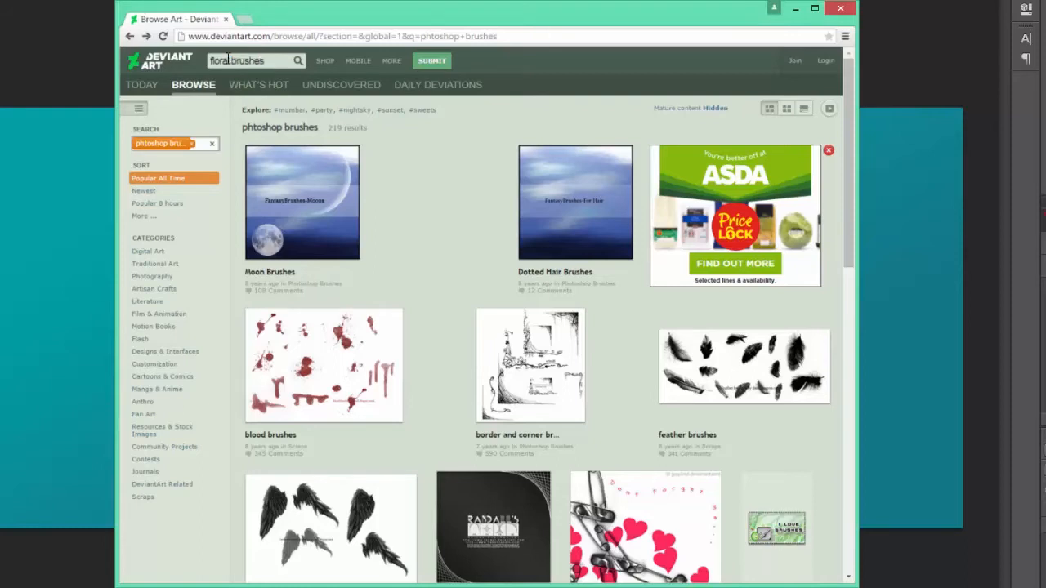
key("BackSpace")
key("BackSpace")
key("BackSpace")
key("BackSpace")
type("ower")
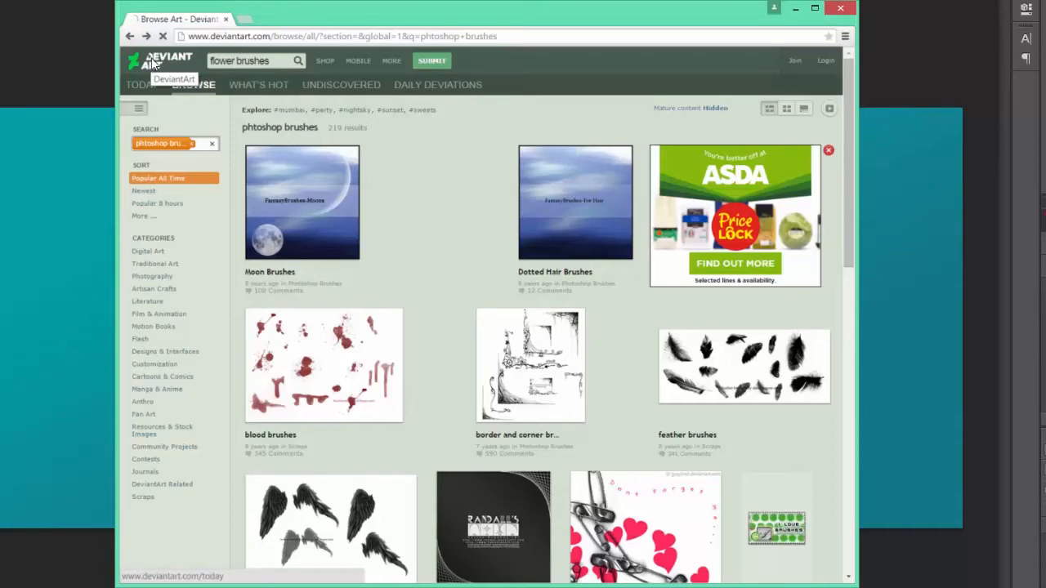
key("Return")
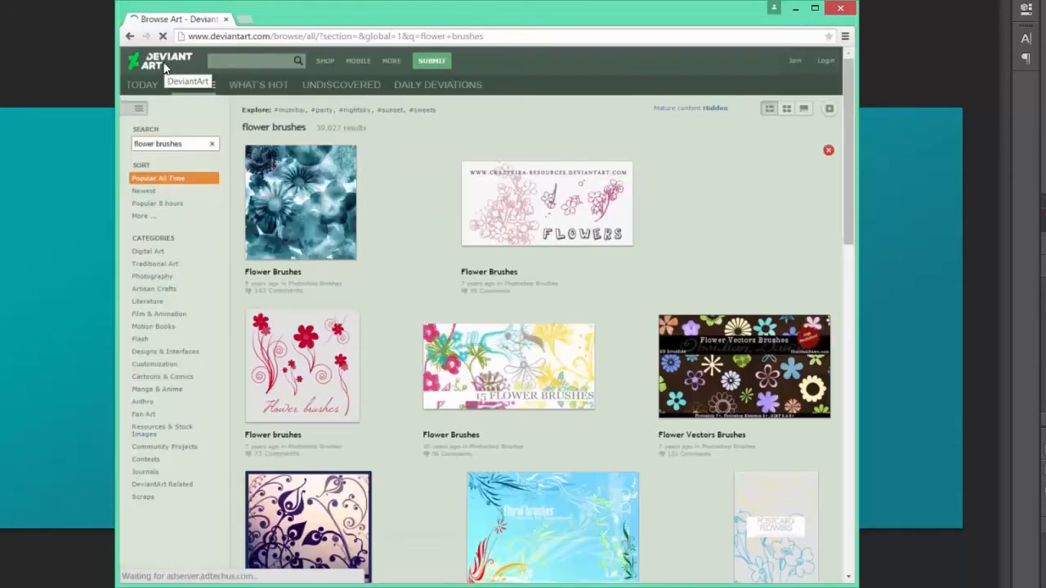
Examine the flower brush results, including the second batch of deviations, for a suitable foliage or flower brush set.
scroll(519, 161, "down", 3)
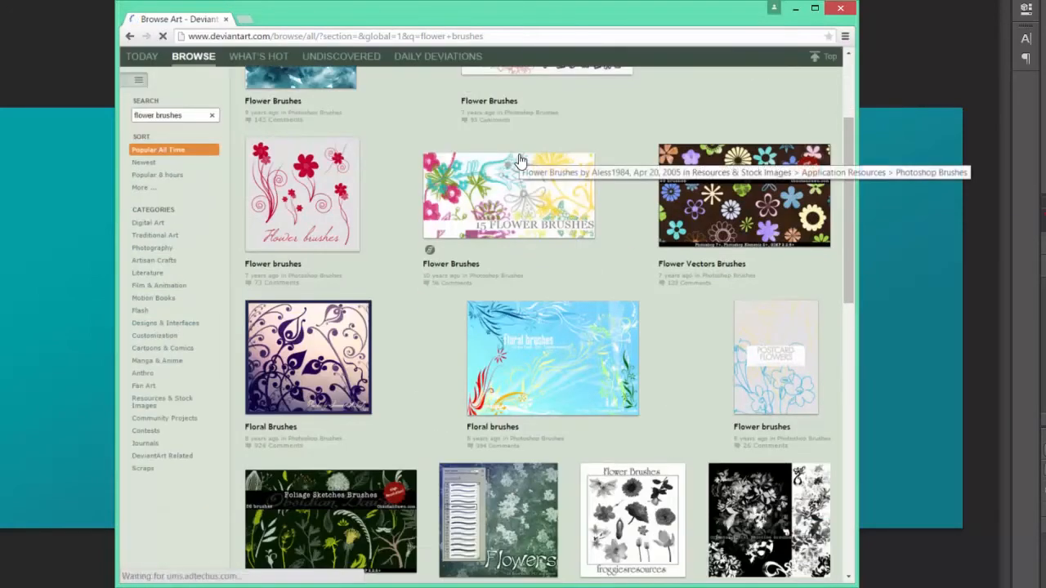
scroll(520, 161, "down", 1)
scroll(520, 161, "down", 2)
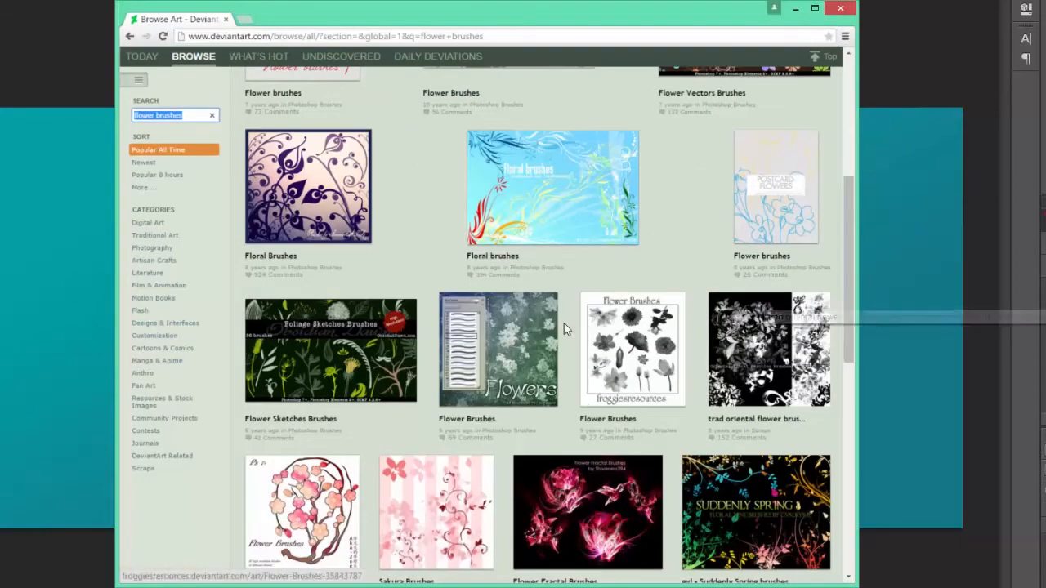
scroll(523, 330, "down", 1)
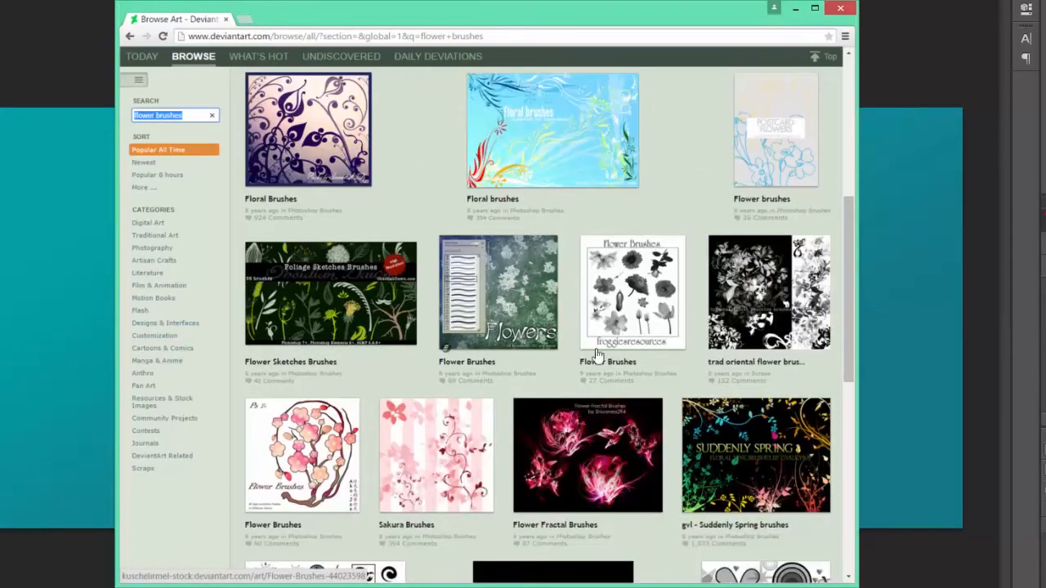
mouse_move(602, 351)
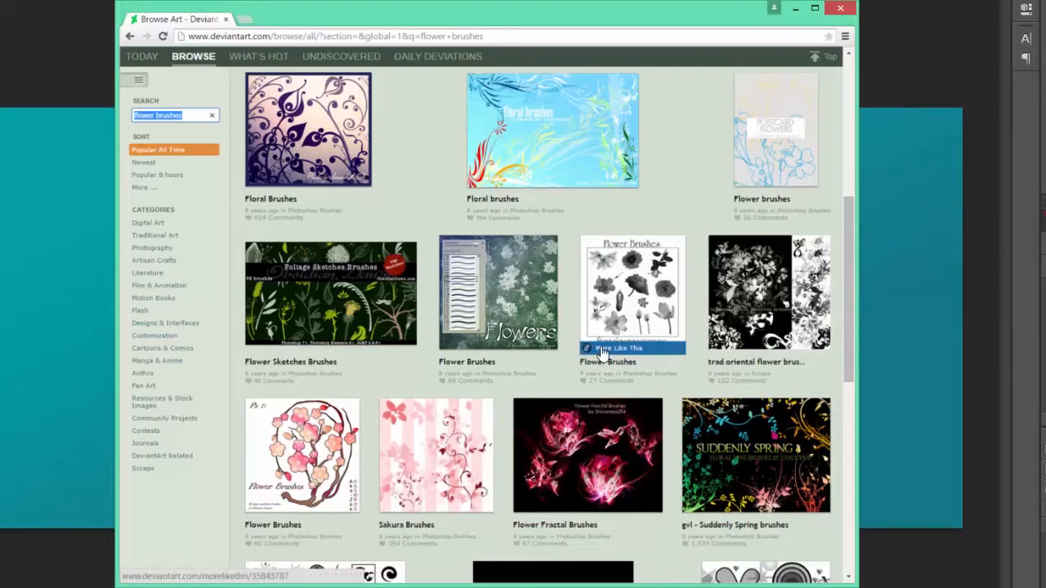
scroll(602, 351, "down", 3)
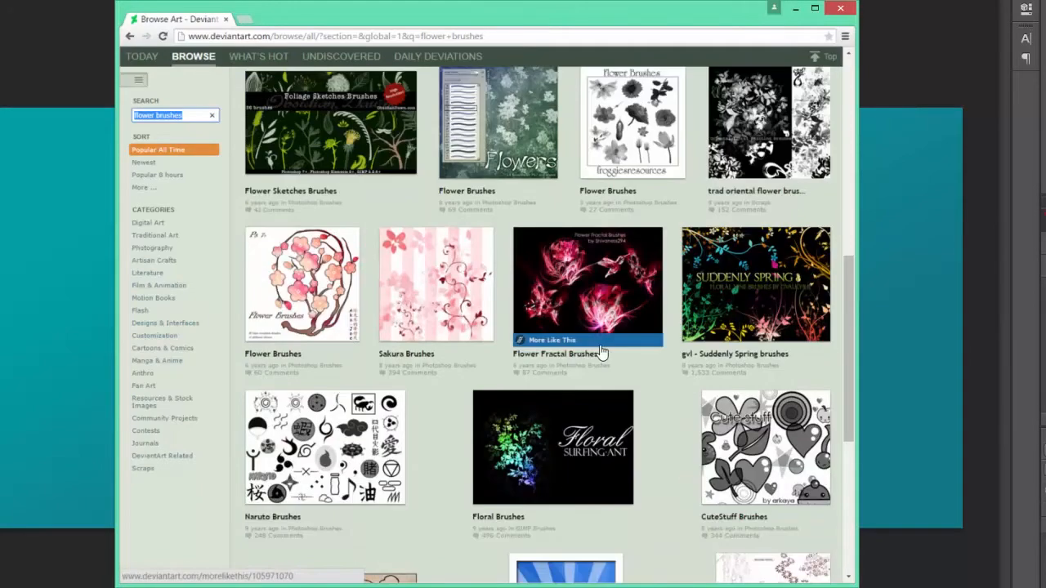
scroll(602, 352, "down", 2)
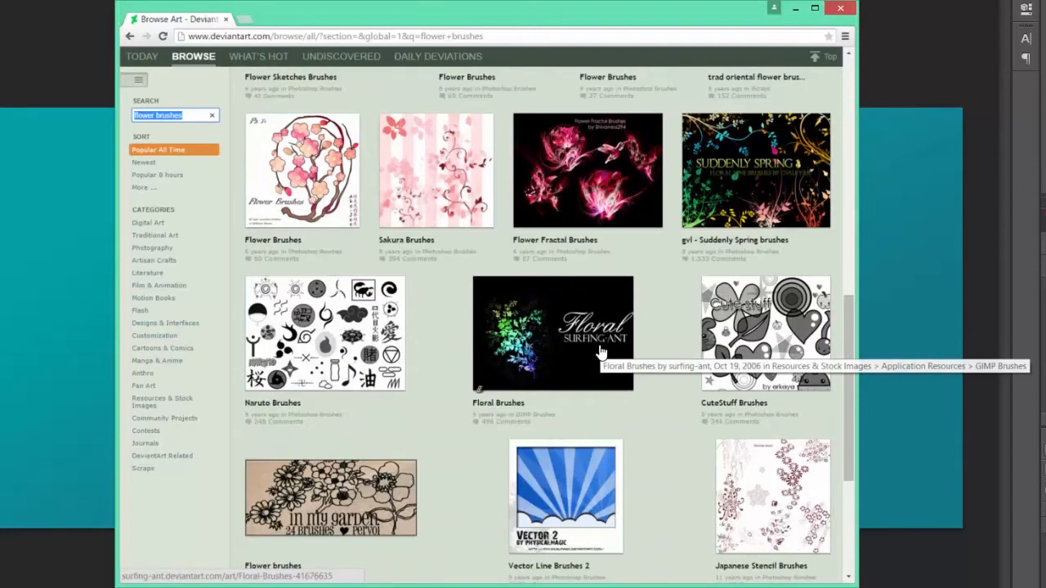
scroll(601, 352, "down", 3)
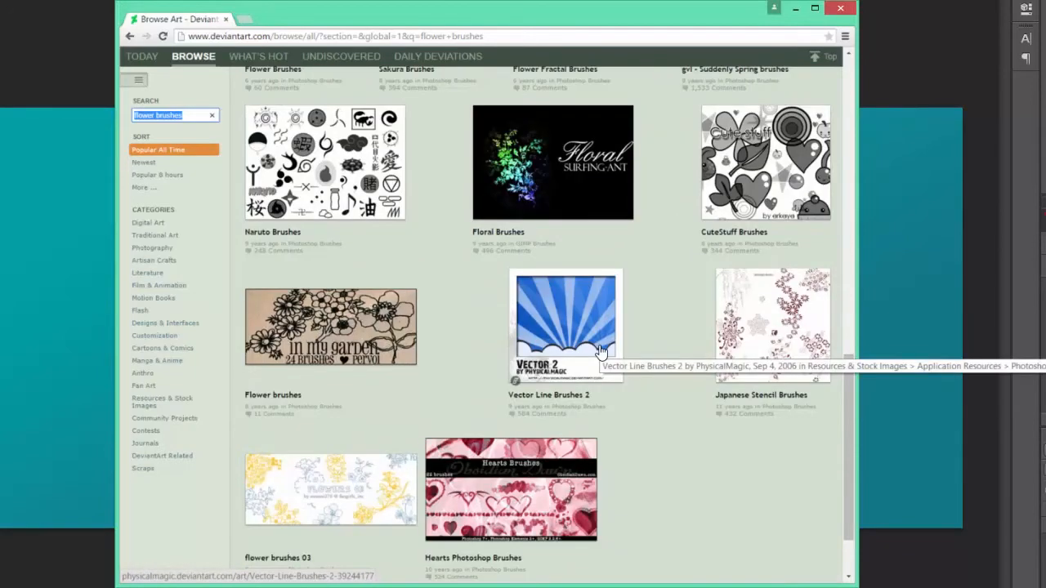
scroll(600, 351, "down", 2)
left_click(552, 539)
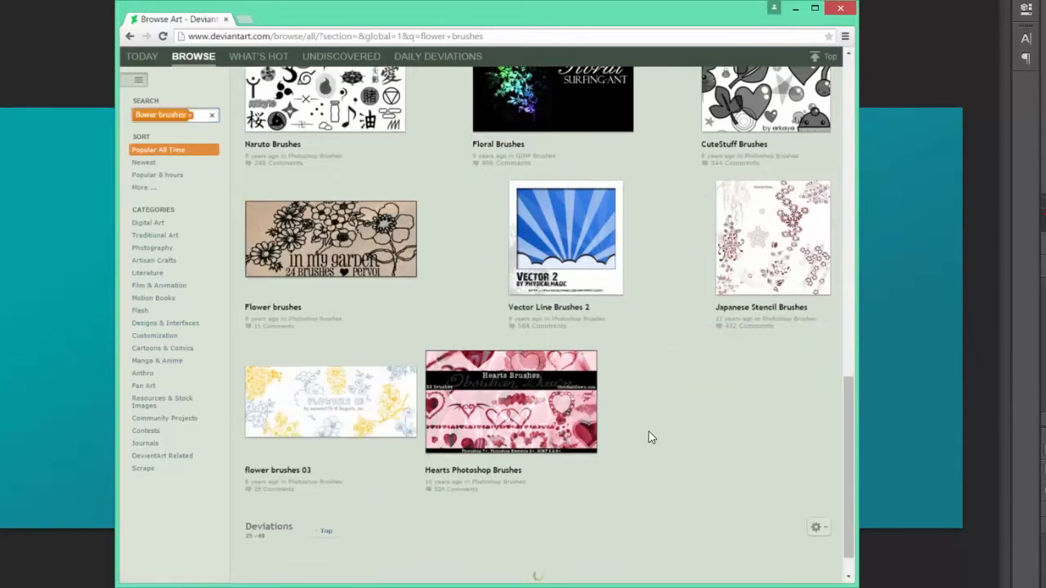
scroll(649, 436, "down", 5)
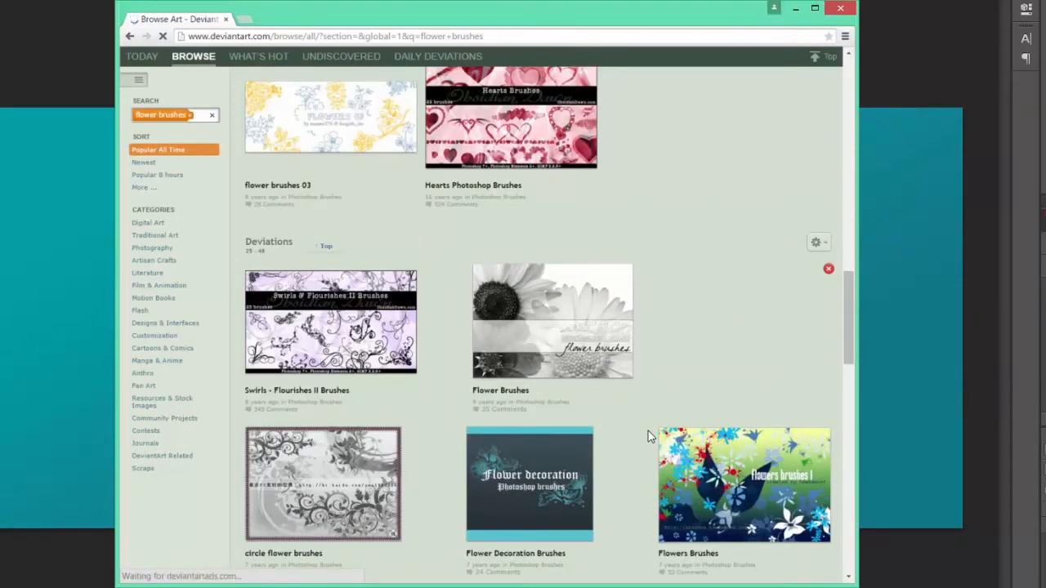
scroll(649, 433, "down", 2)
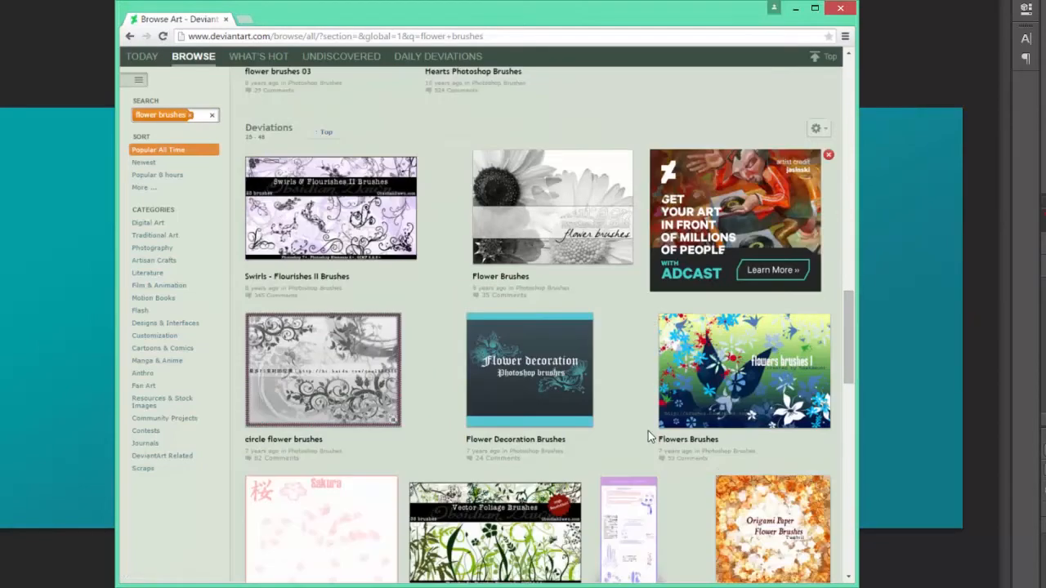
scroll(648, 437, "down", 2)
mouse_move(585, 315)
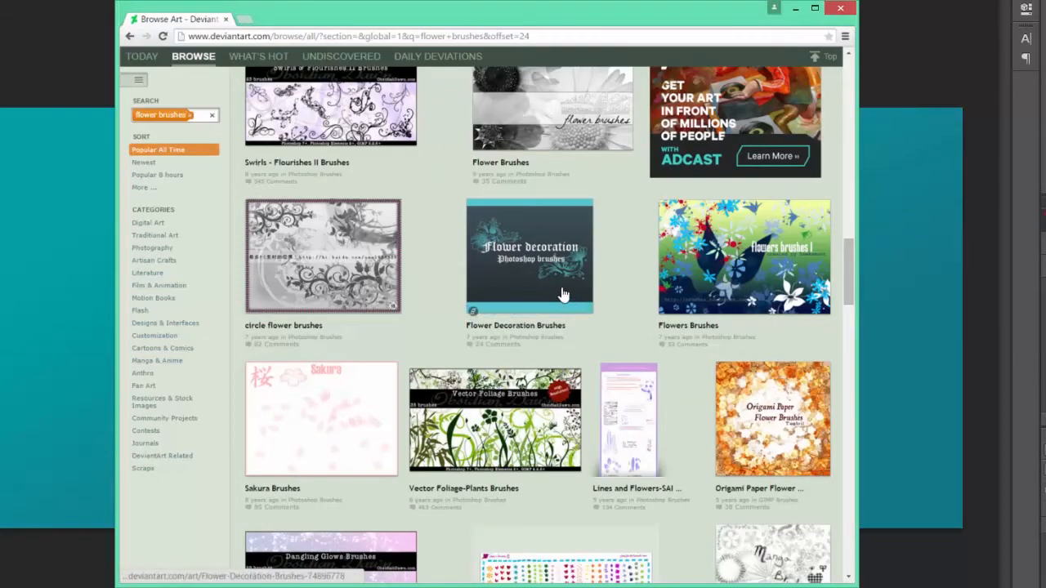
Download the Vector Foliage-Plants Brushes ZIP and load its SS-vector-foliage.abr file into Photoshop.
left_click(501, 418)
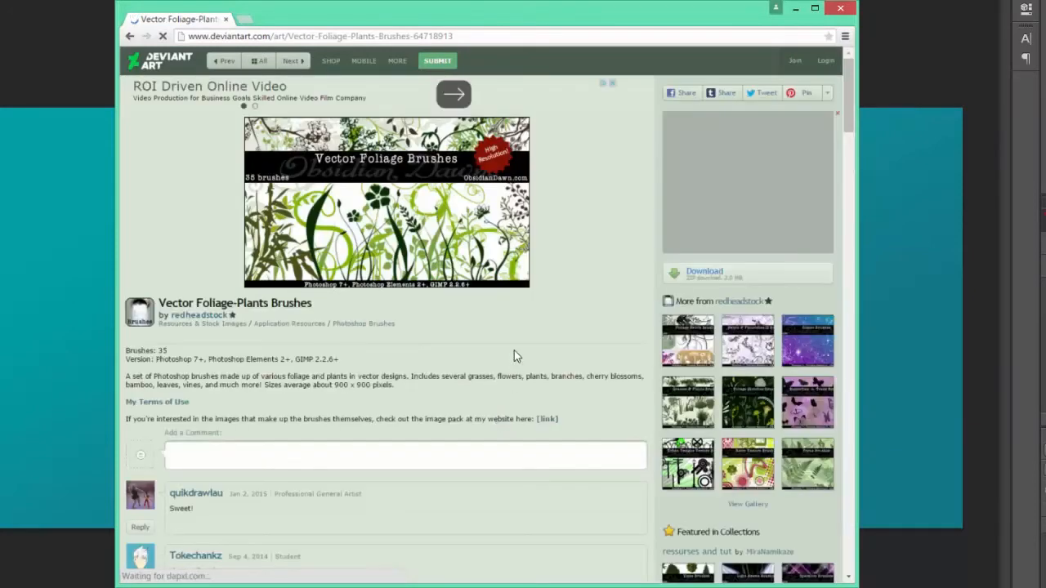
left_click(708, 273)
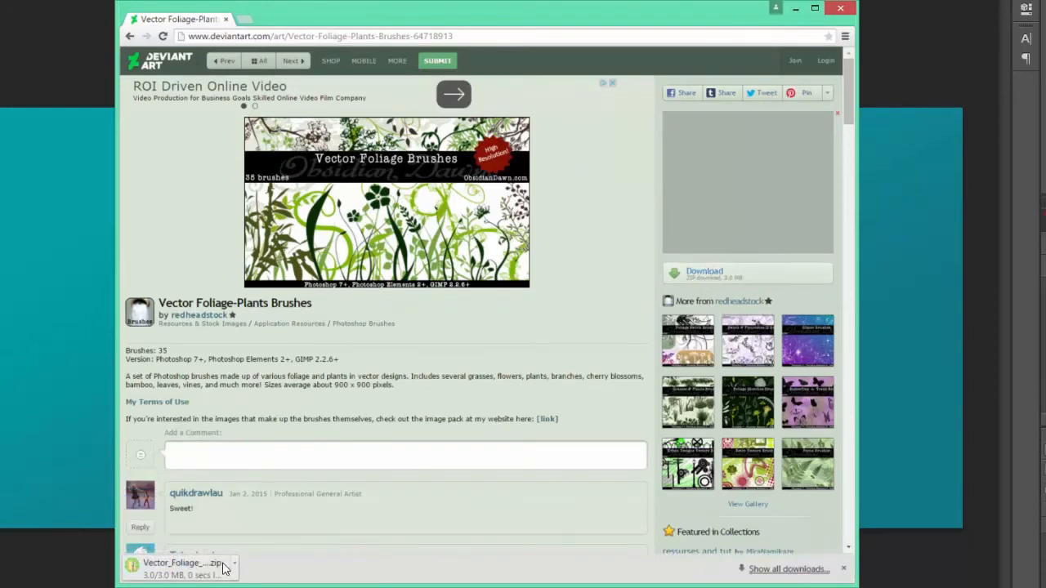
left_click(223, 568)
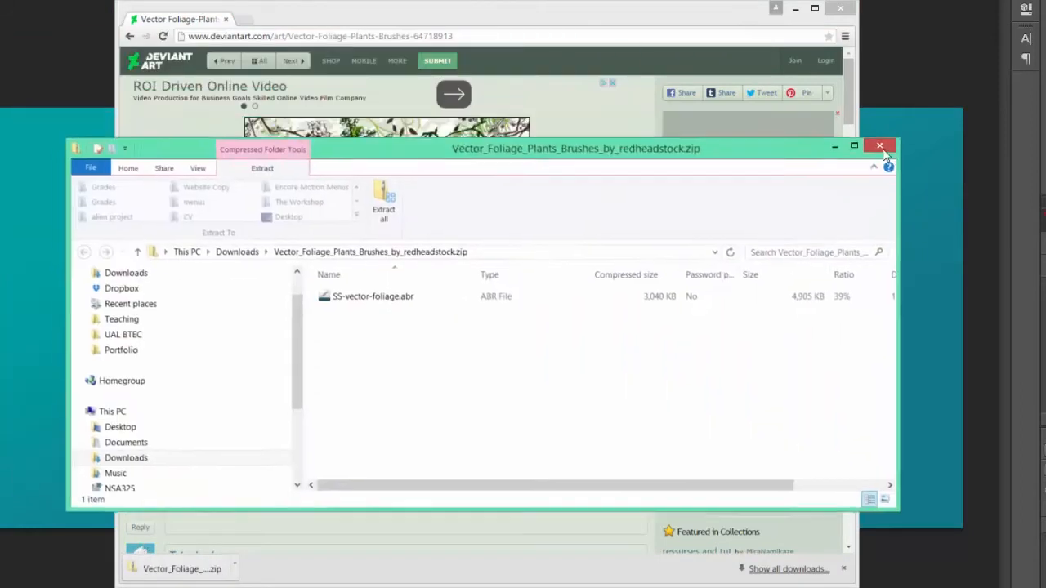
double_click(424, 308)
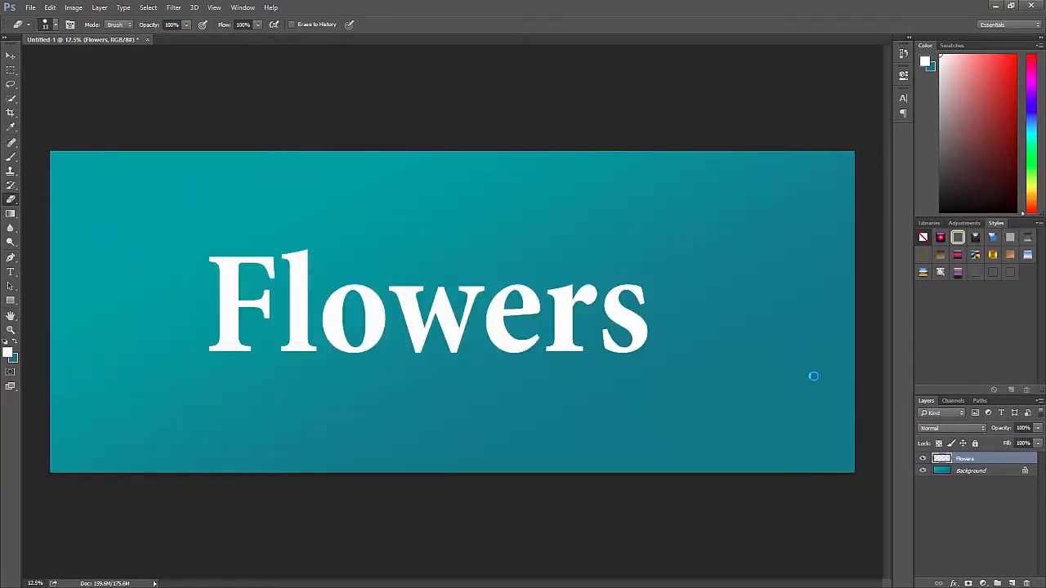
Look through the Brush tool's preset list for the loaded foliage brushes.
left_click(11, 157)
left_click(56, 25)
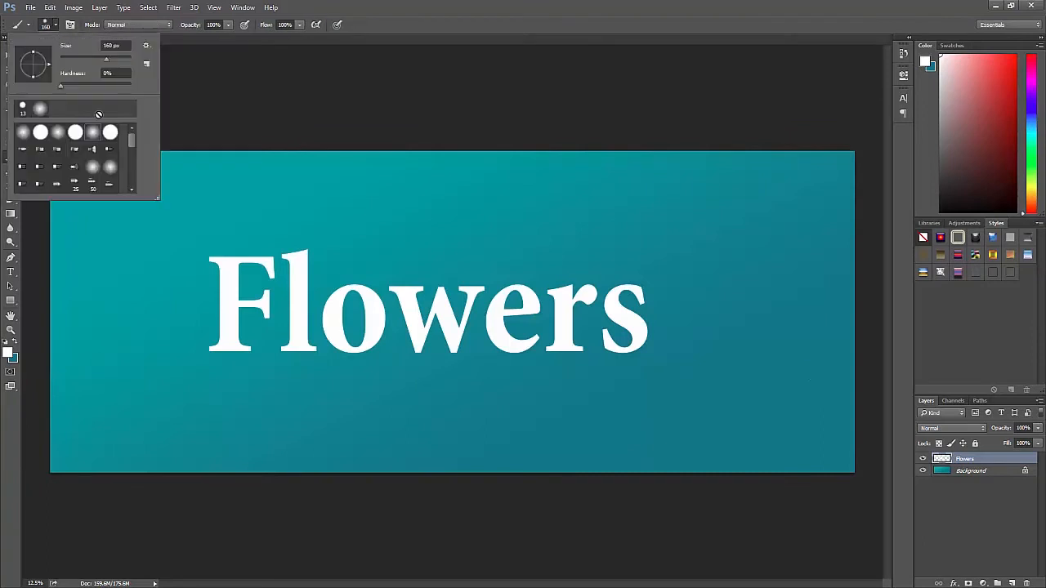
left_click_drag(132, 179, 132, 177)
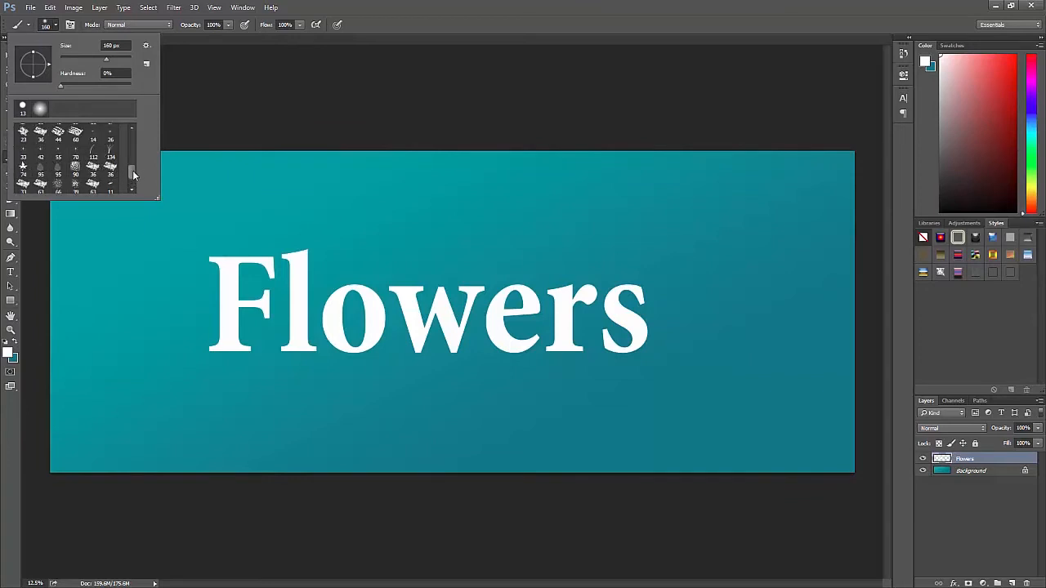
left_click_drag(132, 170, 133, 160)
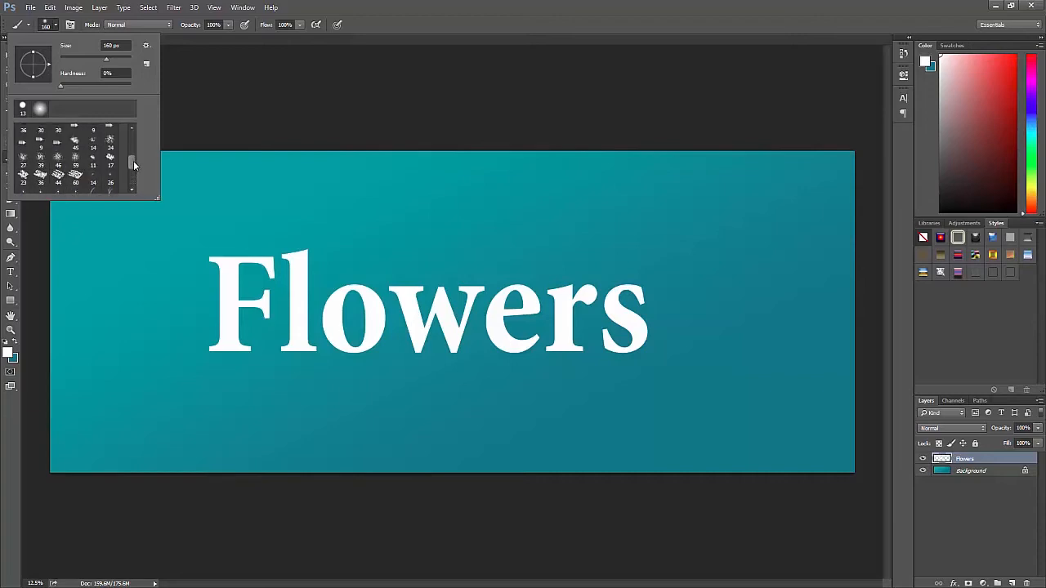
Switch to the Eraser tool and choose the 36 px textured preset, enlarged to 2209 px.
left_click(11, 203)
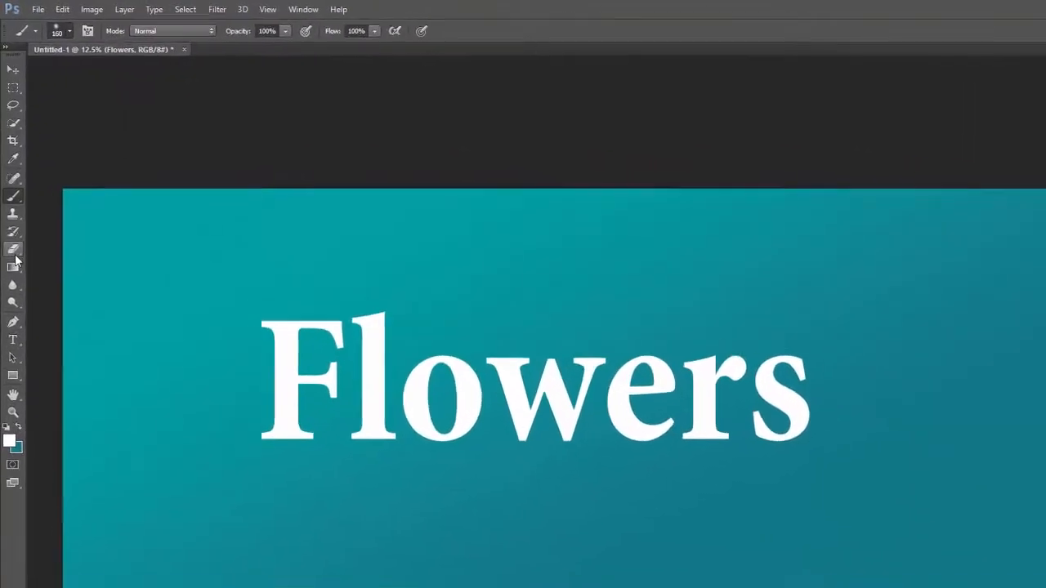
left_click(14, 251)
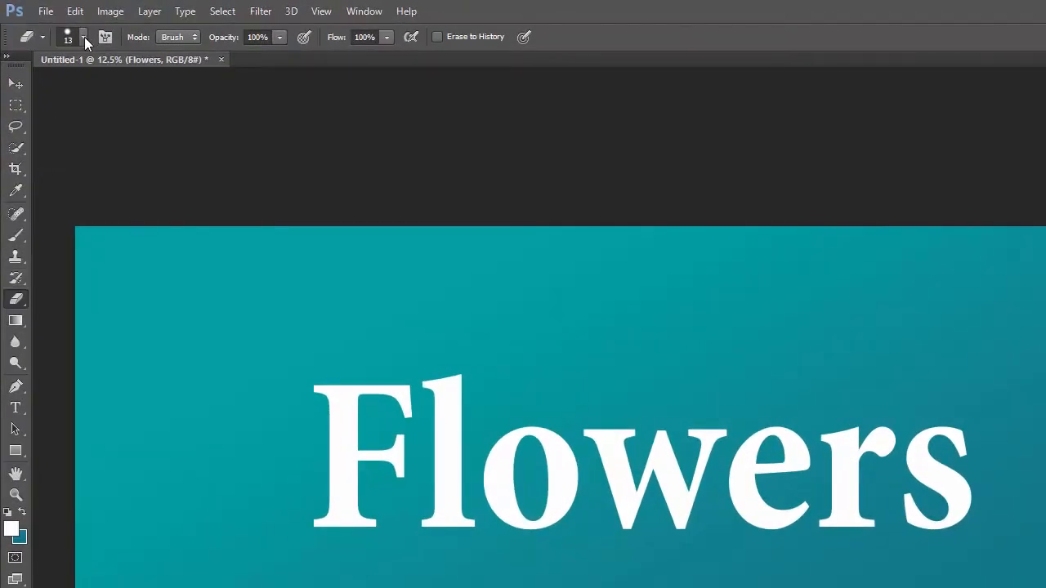
left_click(83, 38)
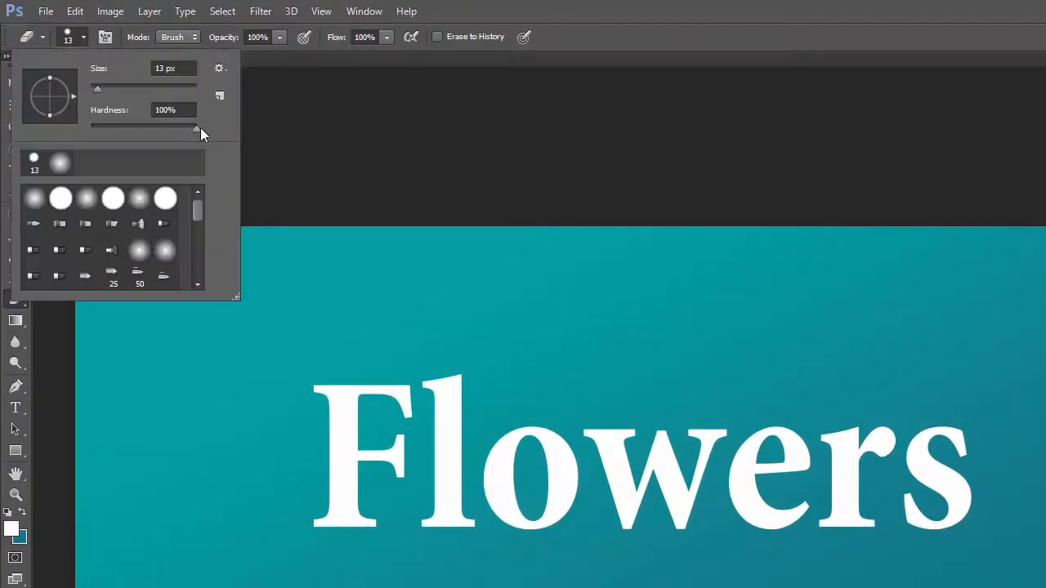
mouse_move(195, 226)
left_mouse_down()
mouse_move(188, 273)
mouse_move(188, 261)
left_mouse_up()
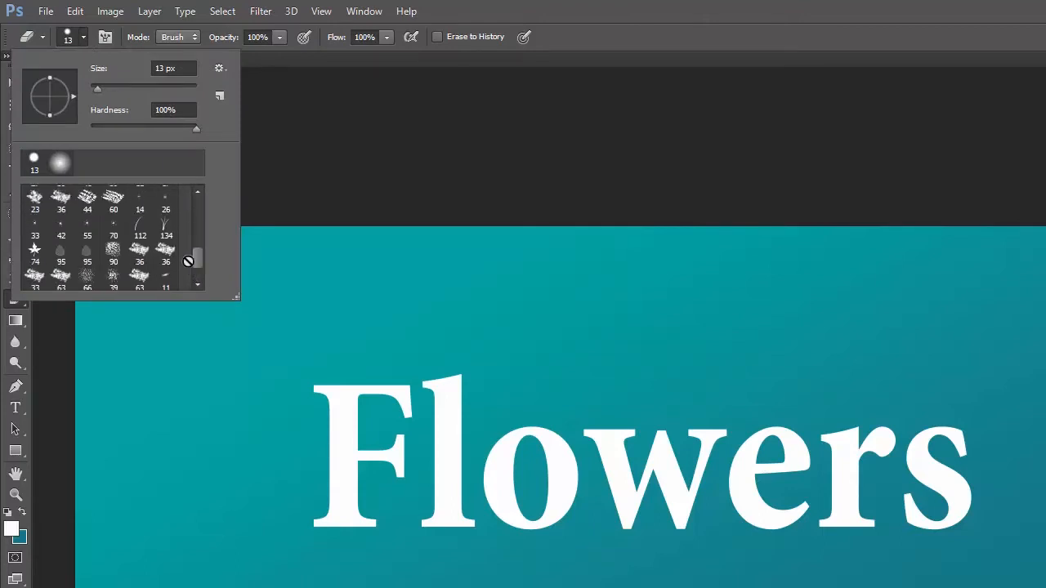
left_click(133, 250)
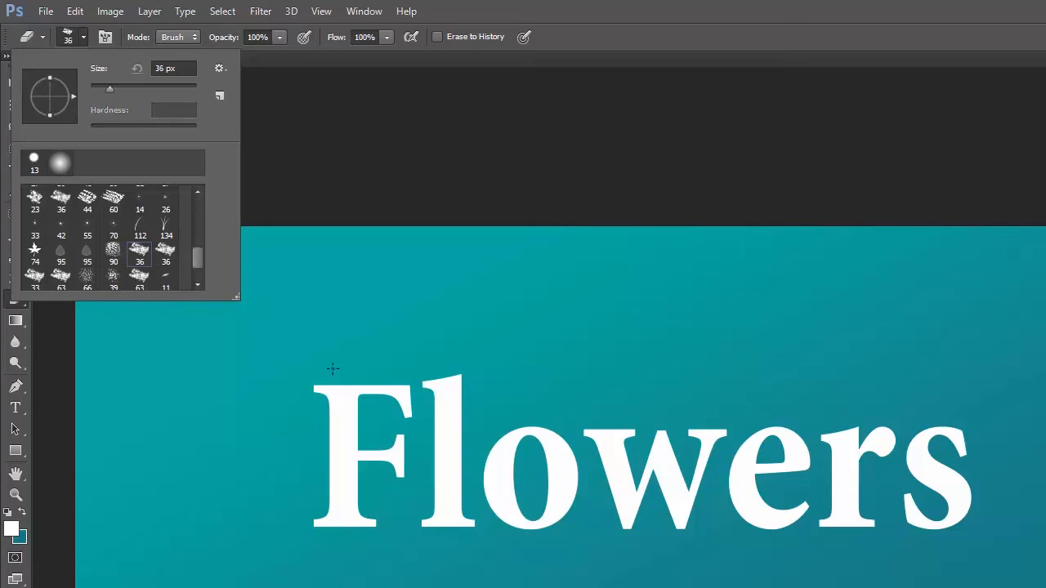
left_click_drag(135, 90, 141, 89)
left_click(189, 86)
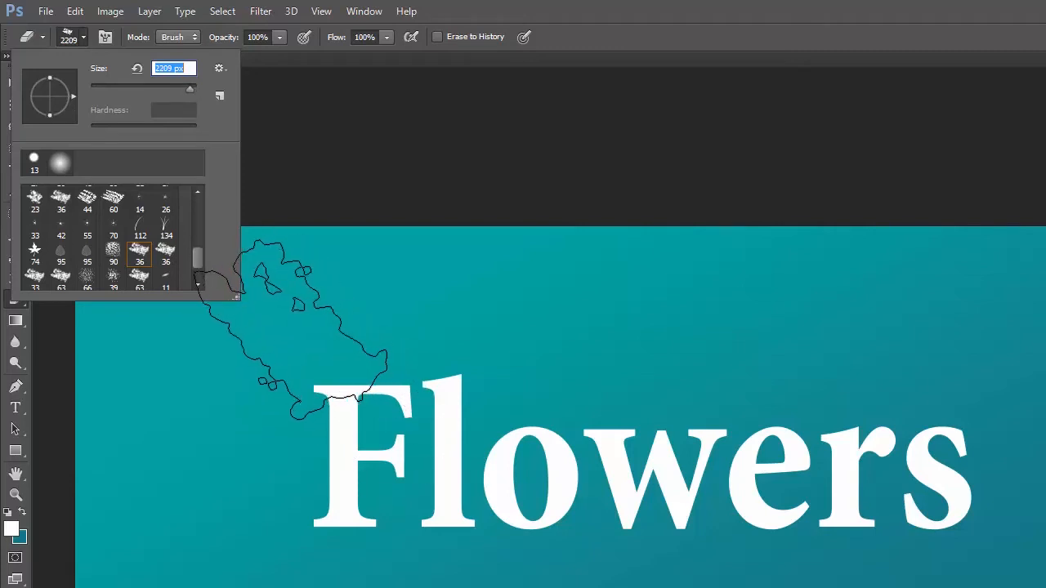
Erase soft texture into the top bar of the F with the 2209 px brush, and undo the last stroke across the letters.
left_click(353, 312)
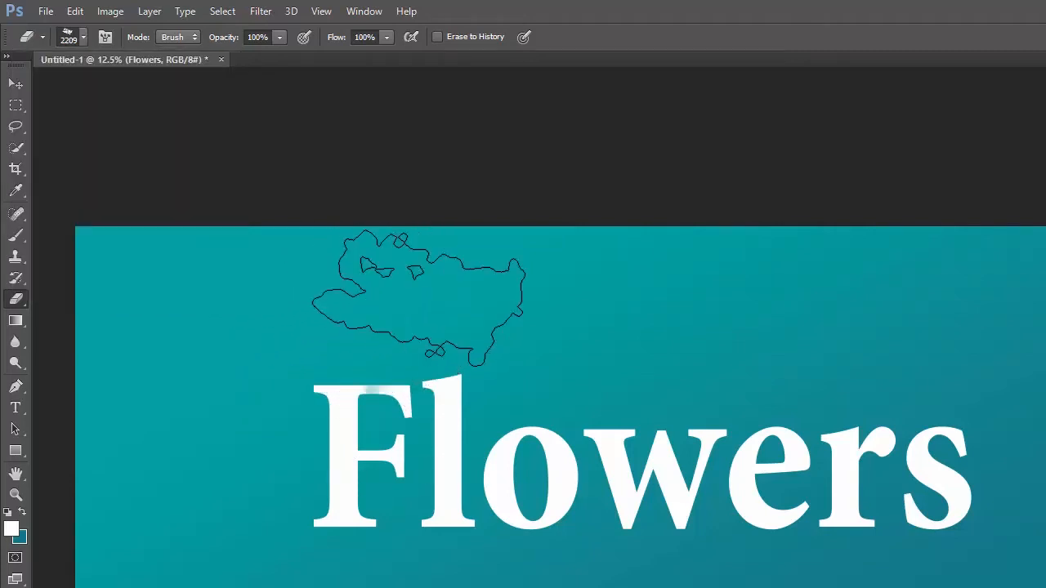
left_click(325, 337)
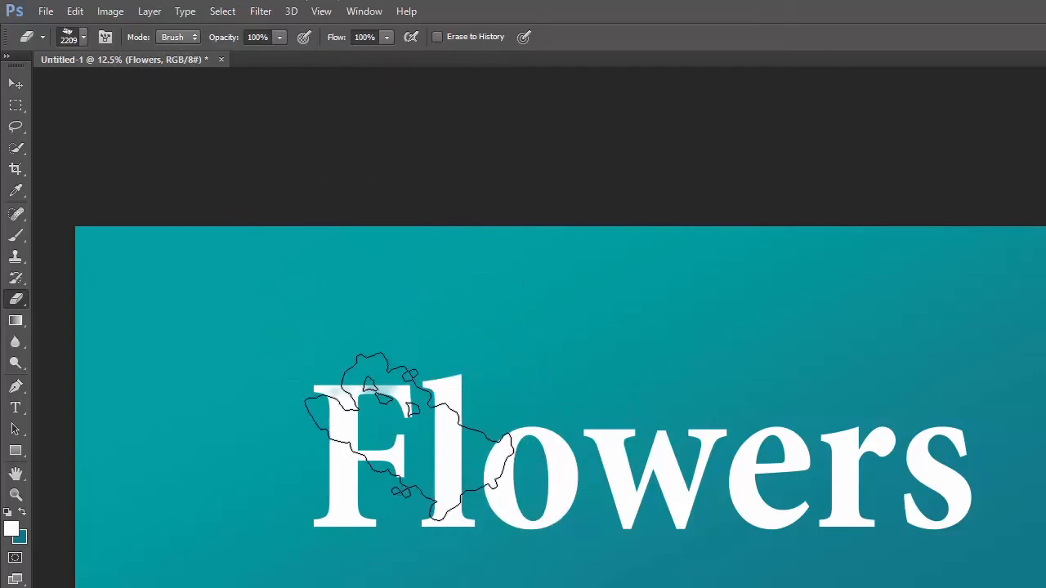
left_click(409, 437)
key("ctrl+z")
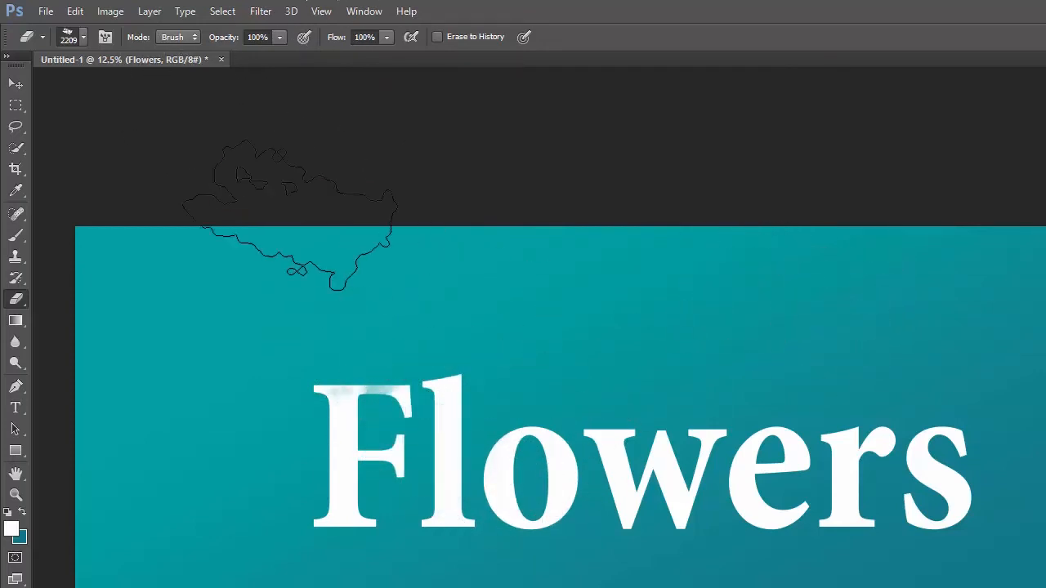
Choose the 134 px grass preset at 436 px and erase grass shapes from the F's foot, its top bar and the base of the o.
left_click(82, 37)
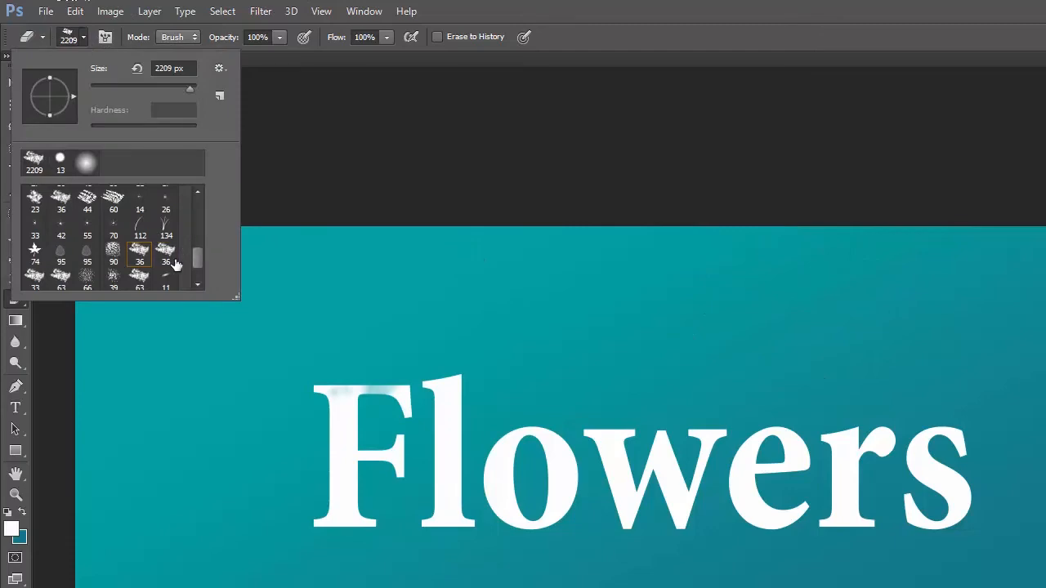
left_click(166, 233)
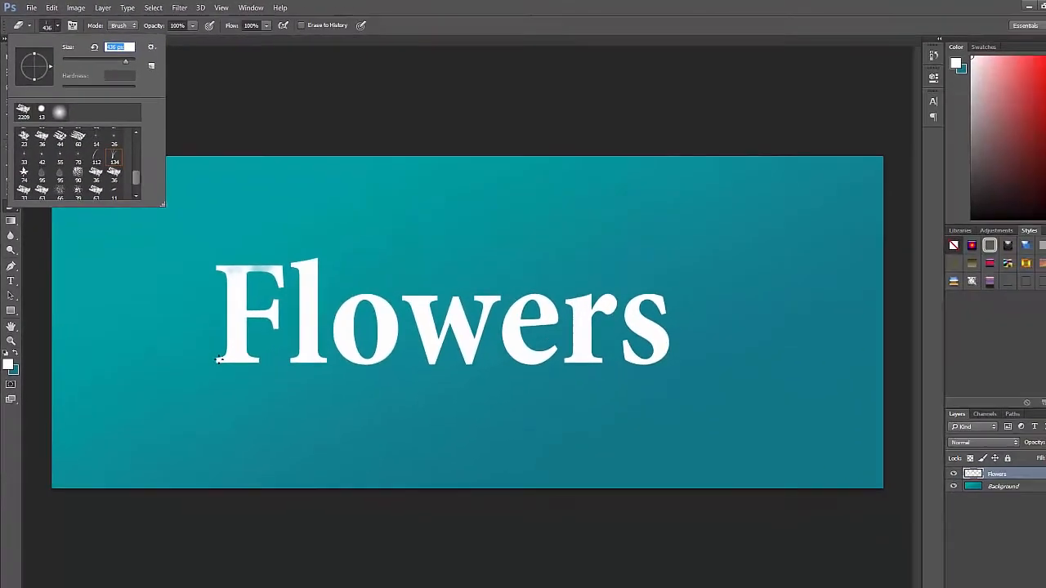
left_click(325, 531)
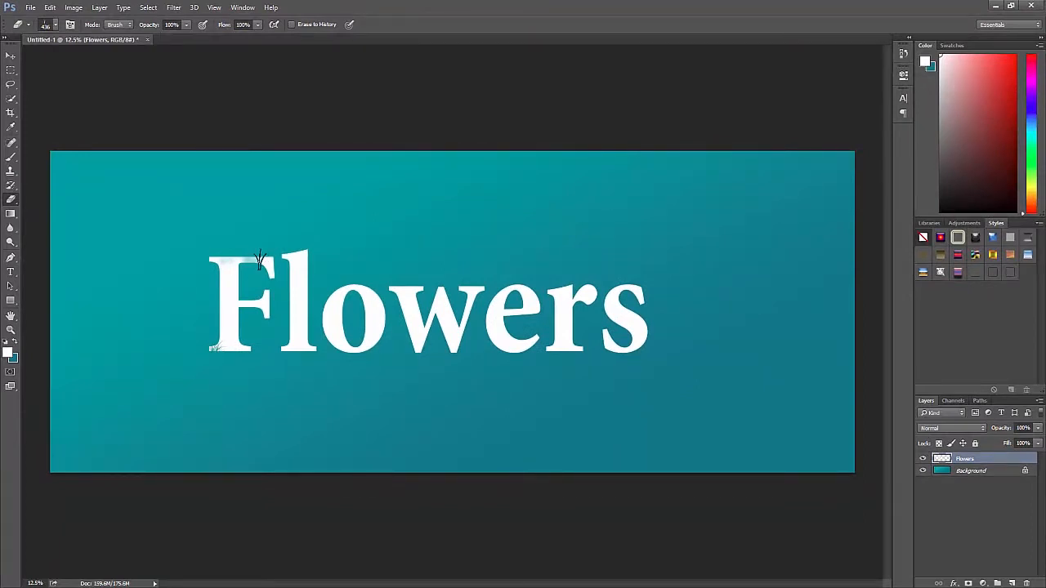
left_click(272, 255)
Choose the 74 px maple leaf preset, enlarge it to 483 px, and erase leaf shapes from the bottom of the s and the upper e.
left_click(56, 26)
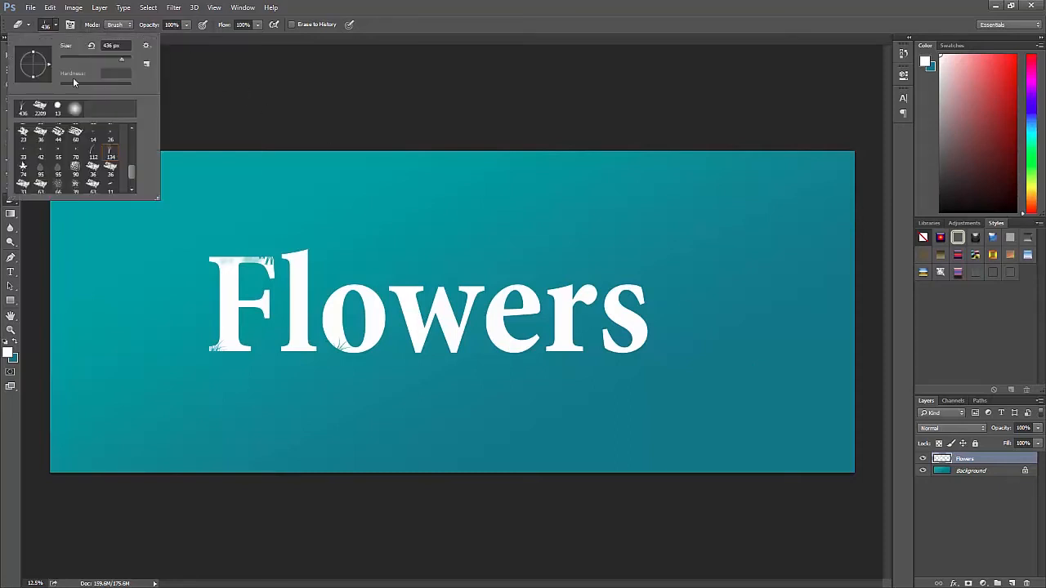
left_click(22, 168)
left_click(639, 355)
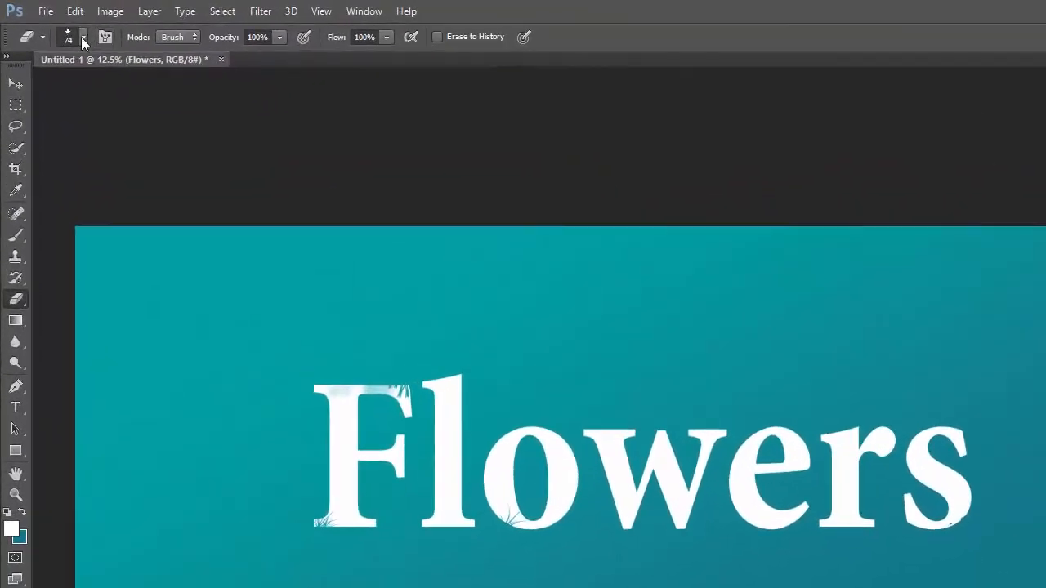
left_click(54, 24)
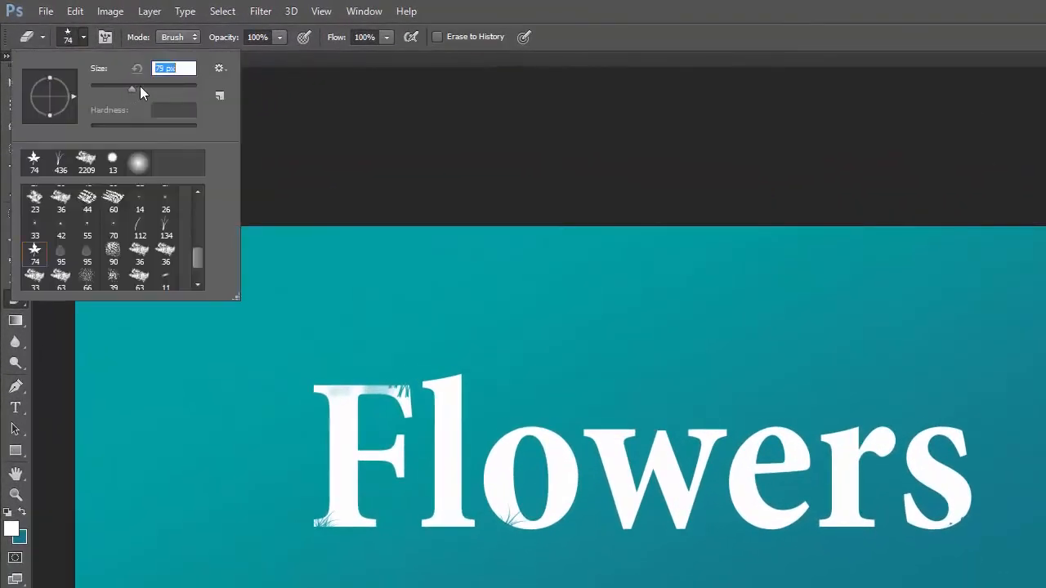
left_click_drag(140, 87, 183, 86)
left_click(965, 523)
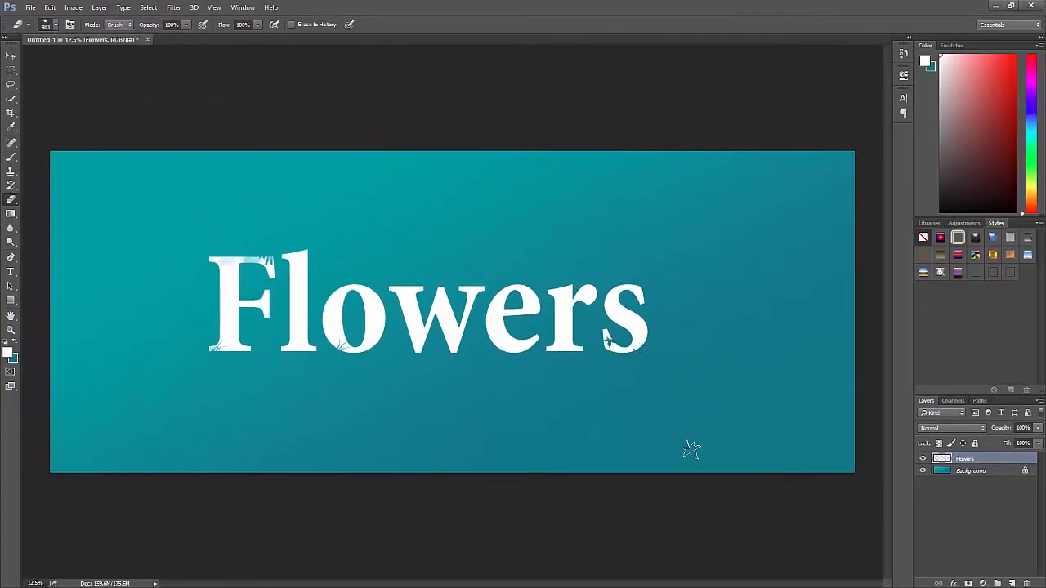
left_click(526, 287)
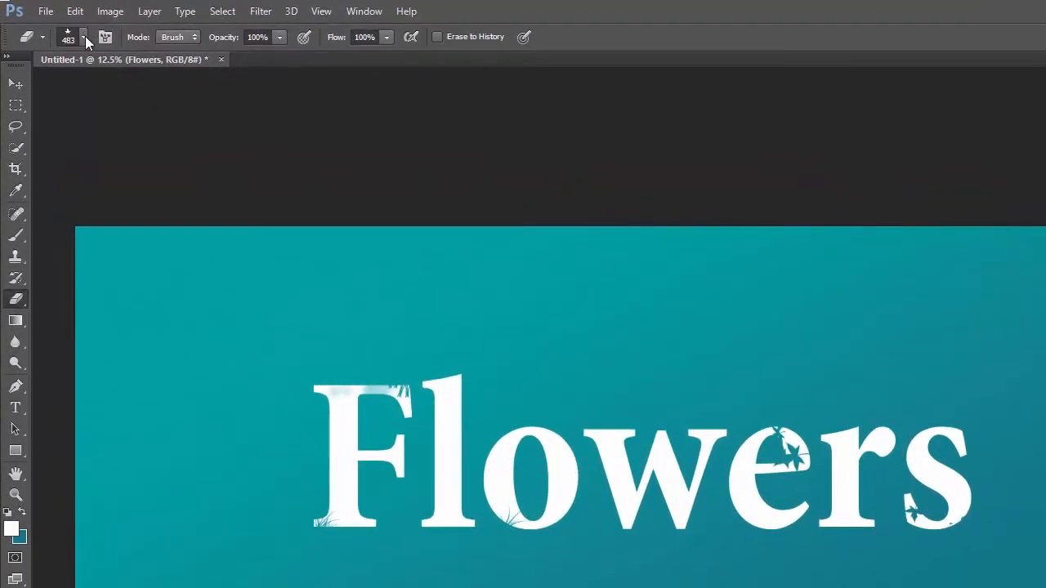
Erase rough texture from the lower parts of the w and e using the 90 px scribble preset, enlarged to 405 px.
left_click(55, 24)
left_click_drag(96, 56, 125, 65)
left_click(683, 517)
mouse_move(188, 94)
left_mouse_down()
mouse_move(170, 93)
mouse_move(182, 89)
left_mouse_up()
left_click(74, 37)
left_click_drag(715, 506, 694, 517)
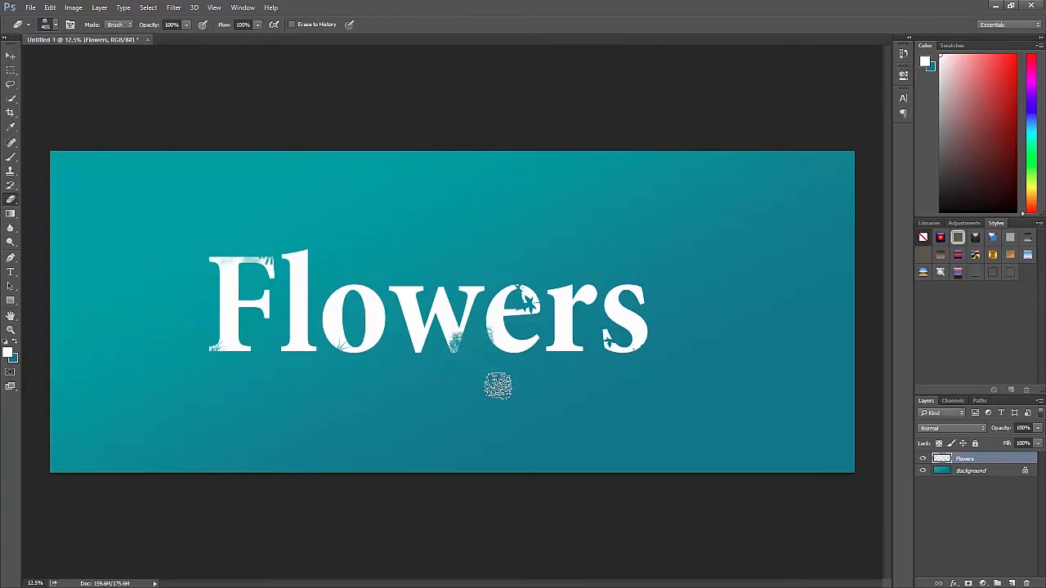
Erase foliage shapes from the upper part of the r with the 1160 px plant brush.
left_click(54, 25)
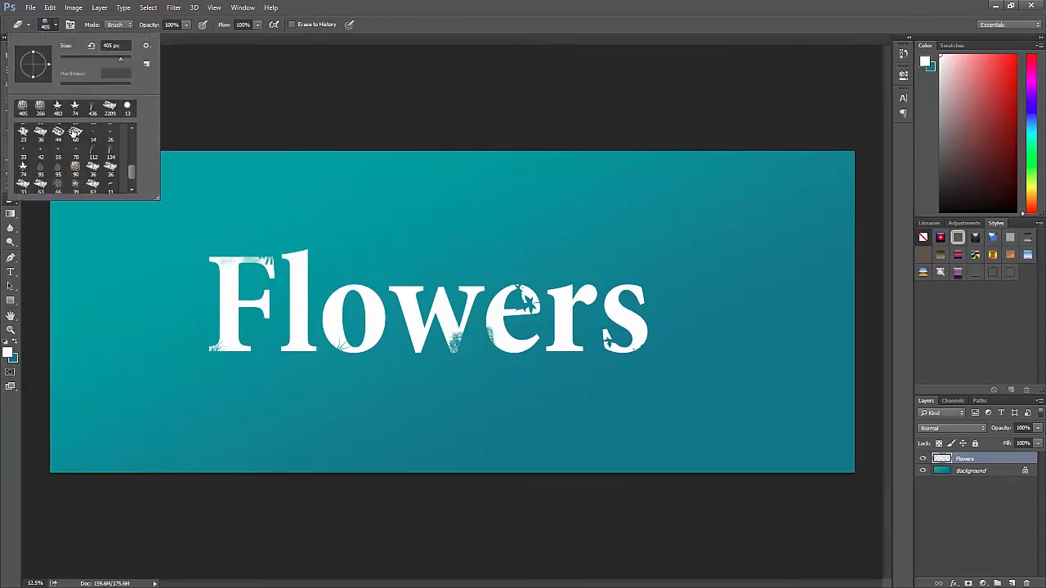
left_click(110, 183)
left_click(476, 269)
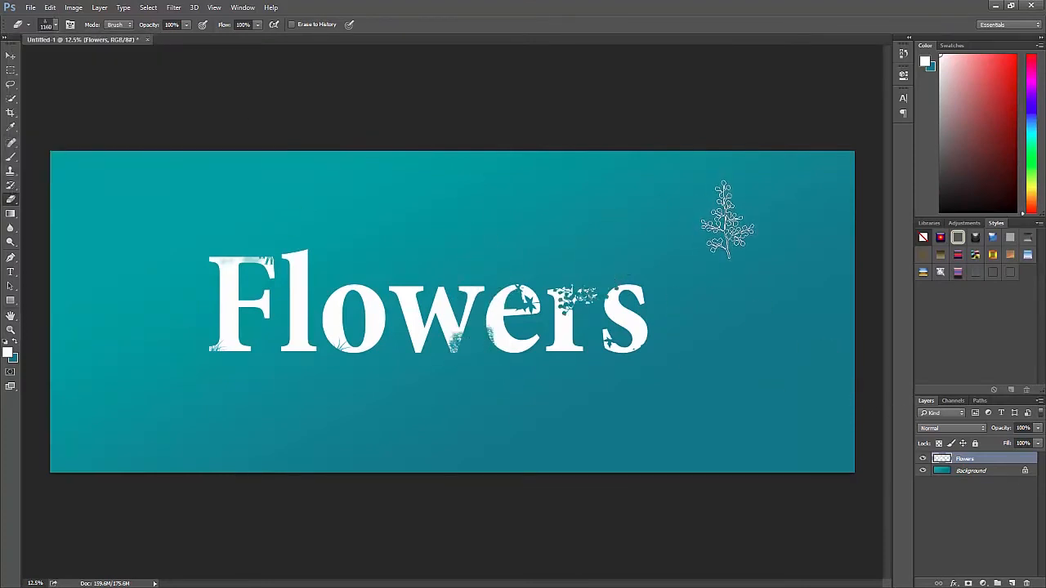
left_click(585, 271)
Try erasing the F and l with a speckled brush at 1512 px, and undo the strokes.
left_click(55, 24)
left_click(94, 188)
mouse_move(102, 59)
left_mouse_down()
mouse_move(128, 60)
mouse_move(102, 59)
left_mouse_up()
left_click(270, 385)
left_click(314, 324)
key("ctrl+alt+z")
key("ctrl+alt+z")
Reduce the speckled eraser brush to 452 px and erase texture from the F's foot, the top of the l and edges of the other letters.
left_click(55, 25)
left_click(241, 345)
left_click(245, 349)
left_click(303, 267)
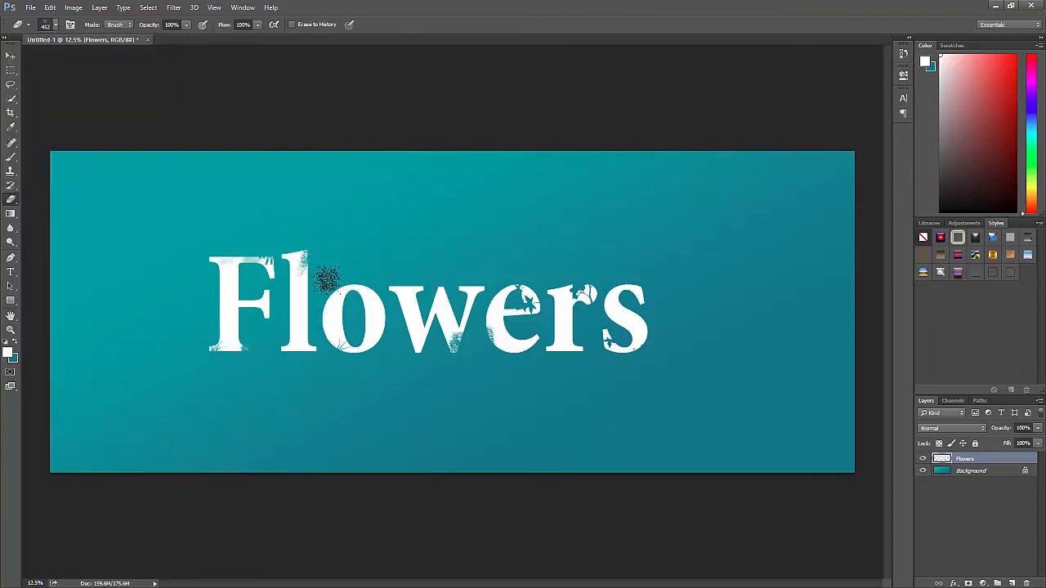
left_click(311, 268)
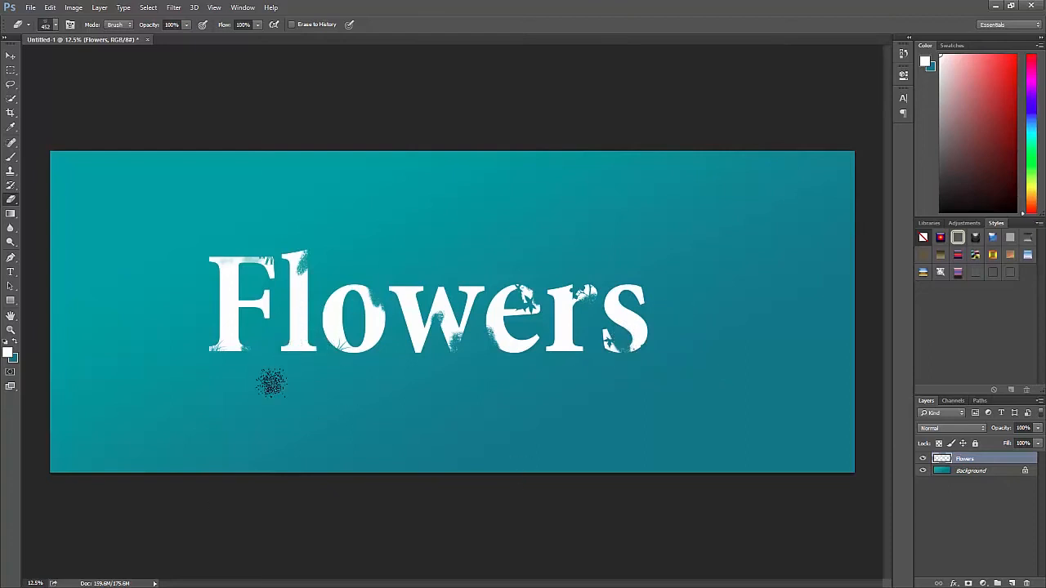
Choose the 24 px spatter preset, enlarge it to 374 px, and erase the F's lower stem and the base of the o.
left_click(49, 24)
left_click(131, 192)
left_click(75, 166)
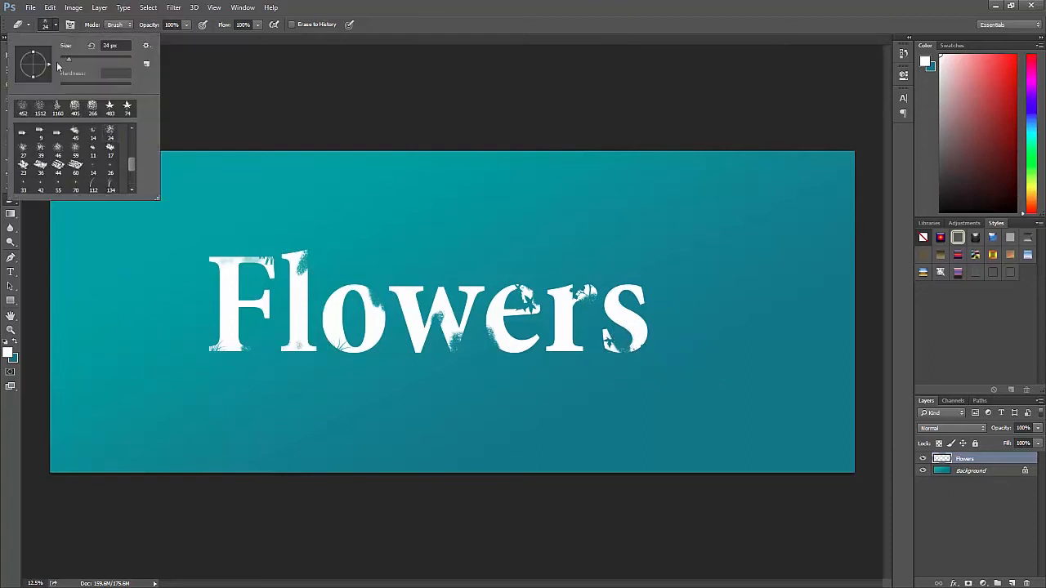
left_click_drag(64, 60, 119, 59)
left_click(219, 338)
left_click(220, 324)
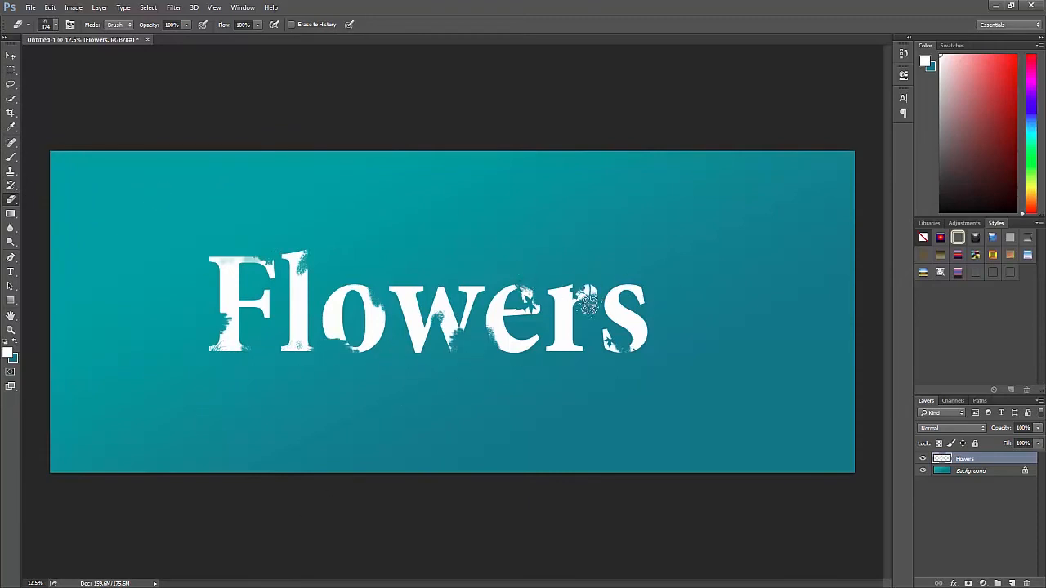
Set a spatter eraser brush to 343 px and roughen the top of the F and the lower edge of the o.
left_click(49, 24)
left_click_drag(77, 59, 101, 59)
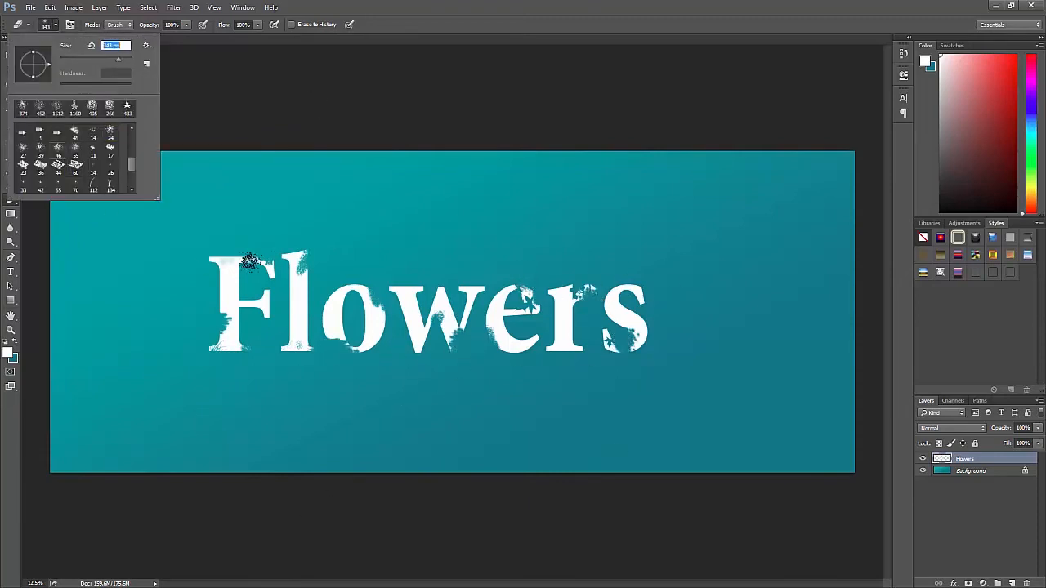
left_click(250, 262)
left_click(336, 338)
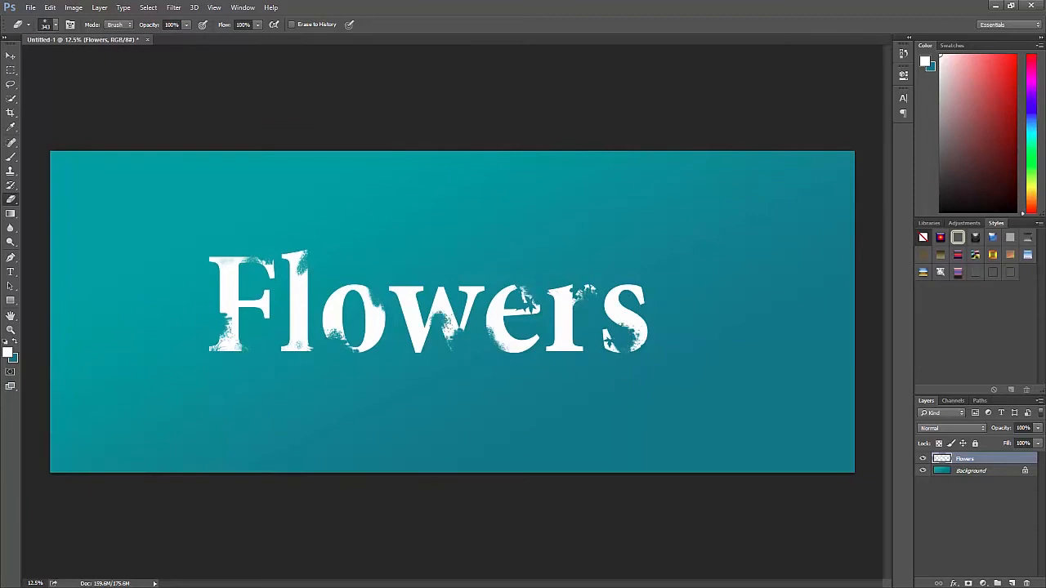
With the Brush tool's 1160 px plant preset, paint a white sprig on the w, undo it, and place one on the s's left edge.
key("v")
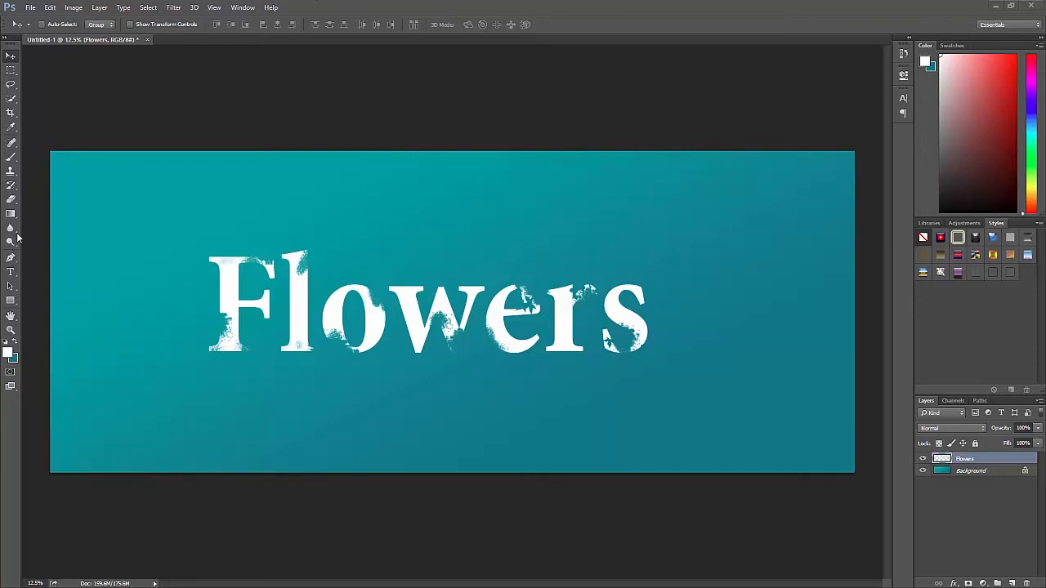
left_click(10, 156)
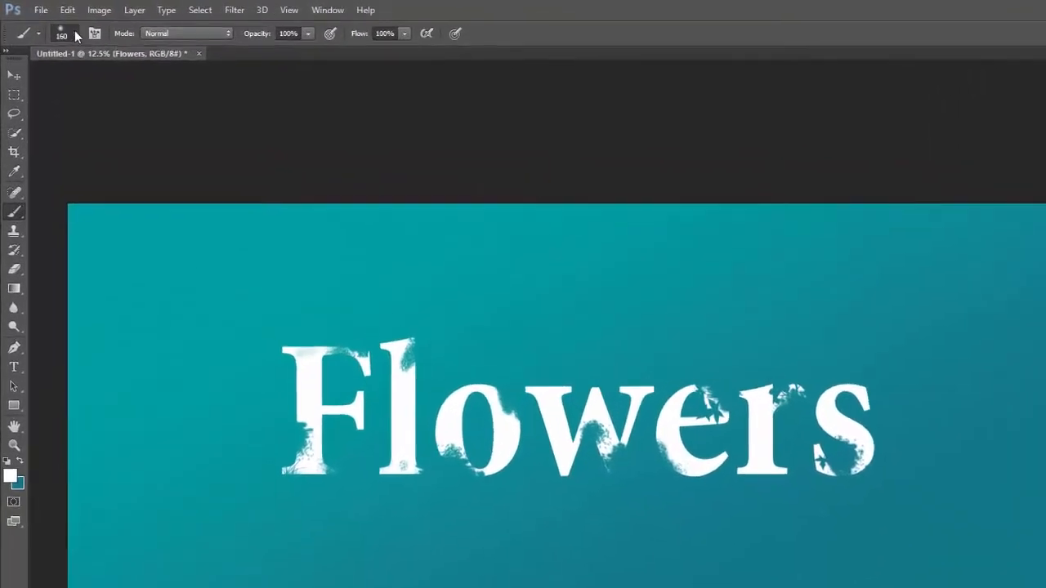
left_click(54, 24)
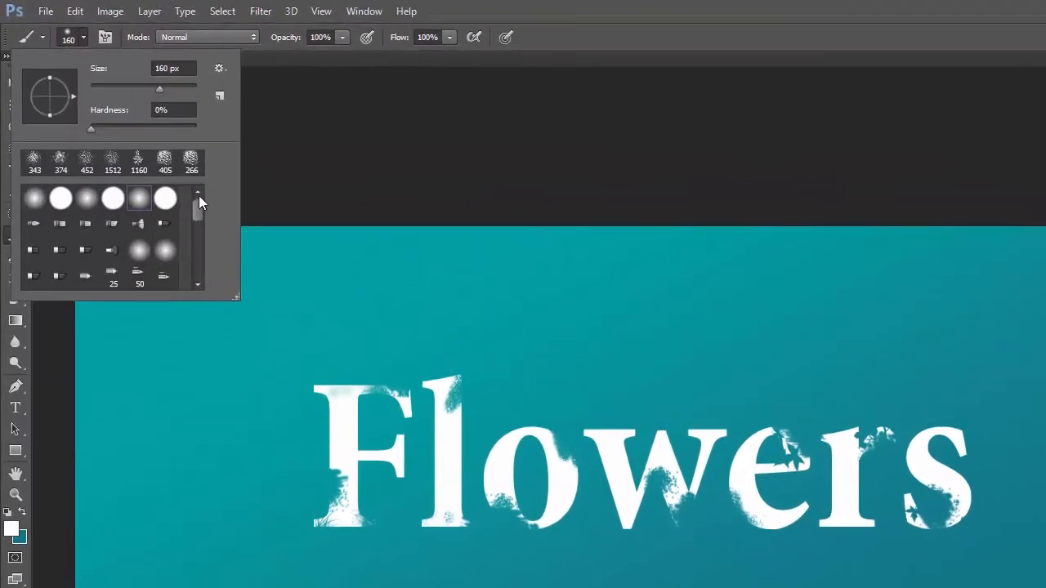
left_click_drag(198, 196, 193, 283)
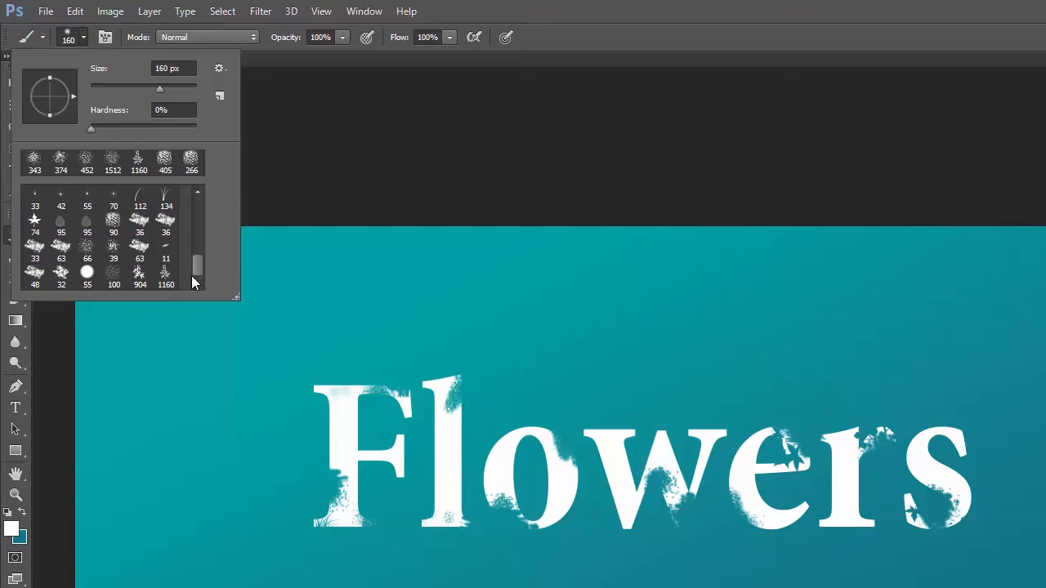
left_click(165, 276)
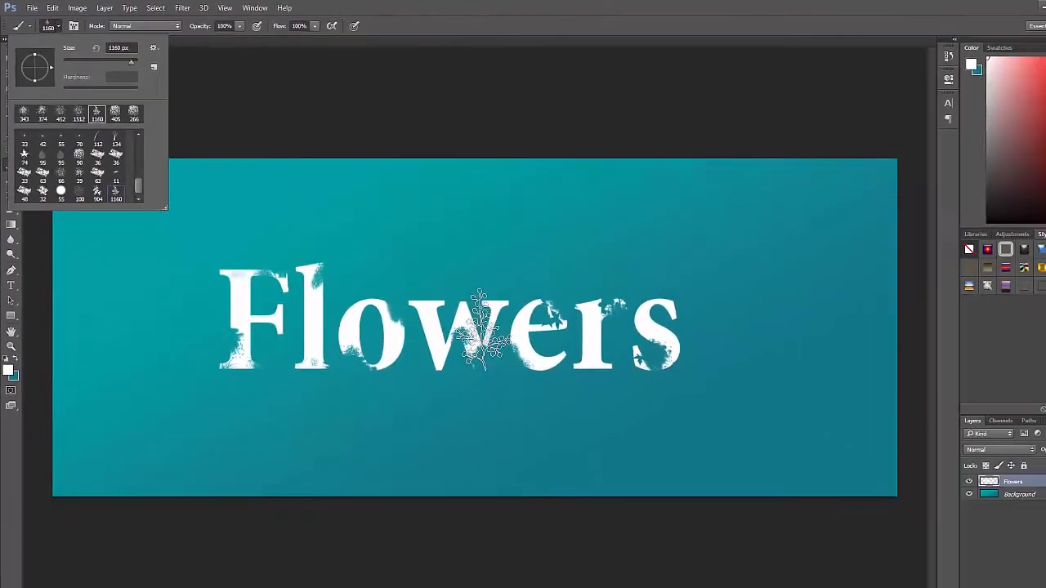
left_click(689, 466)
left_click(689, 466)
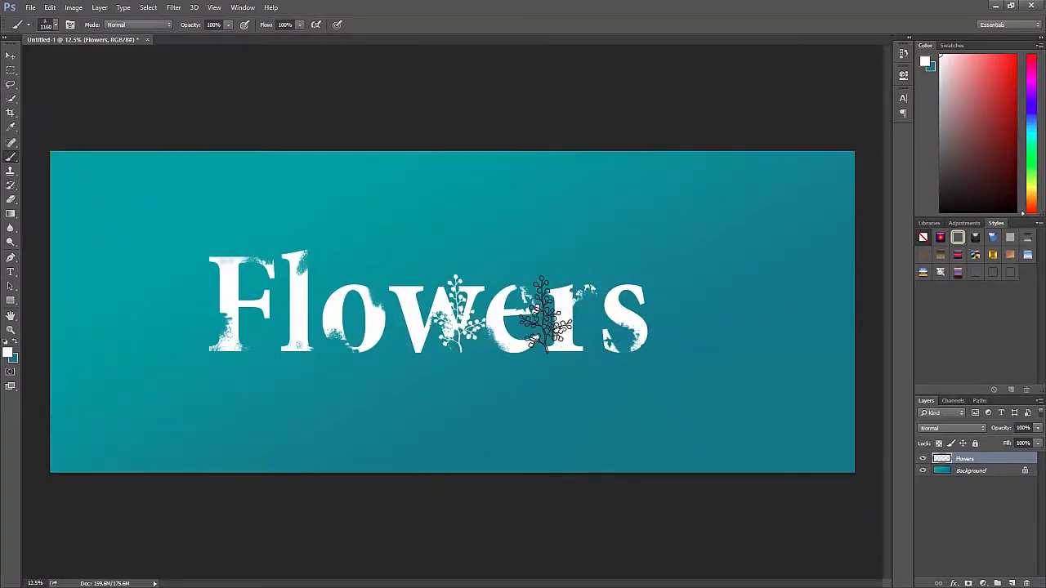
key("ctrl+z")
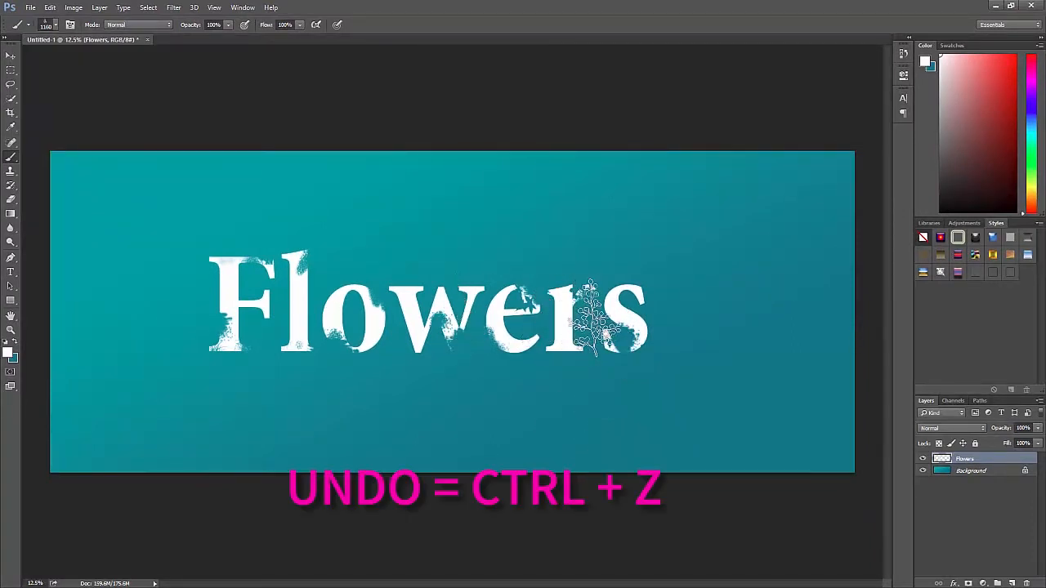
left_click(611, 313)
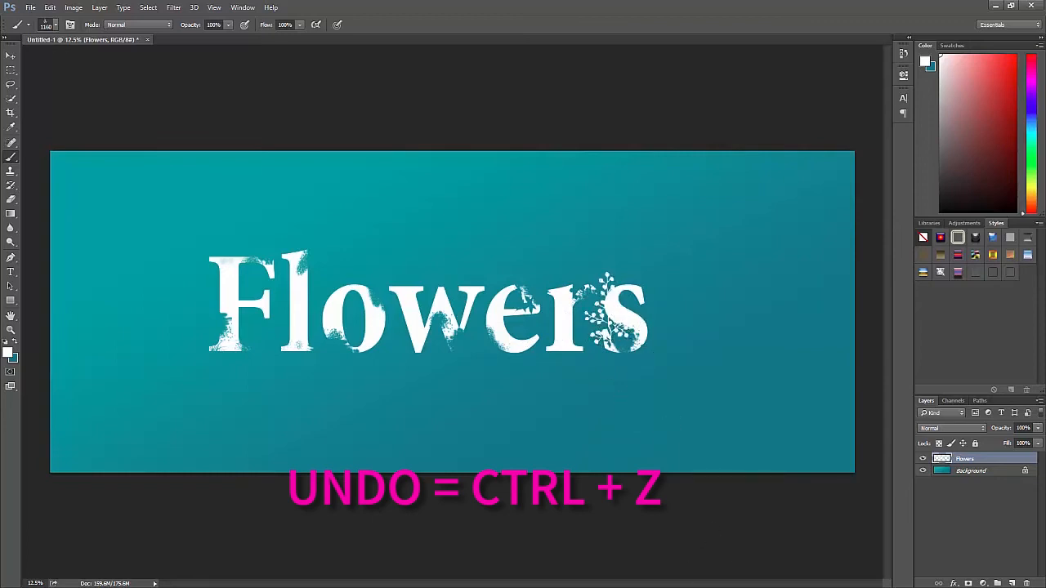
Choose the 134 px grass brush preset, enlarge it to 2907 px, stamp it over the F and undo the stamps.
left_click(55, 27)
left_click(112, 134)
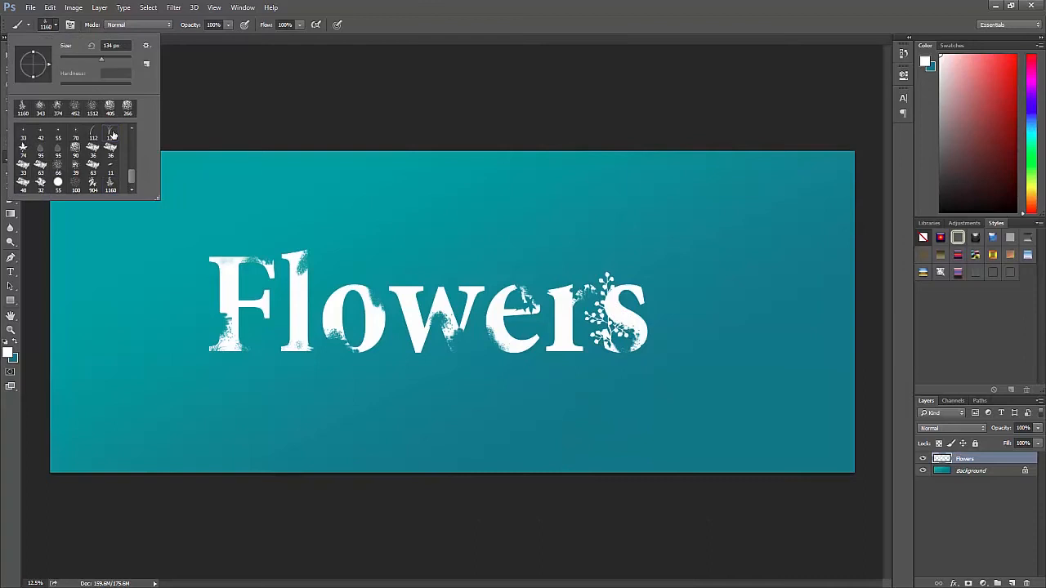
left_click(122, 60)
key("Return")
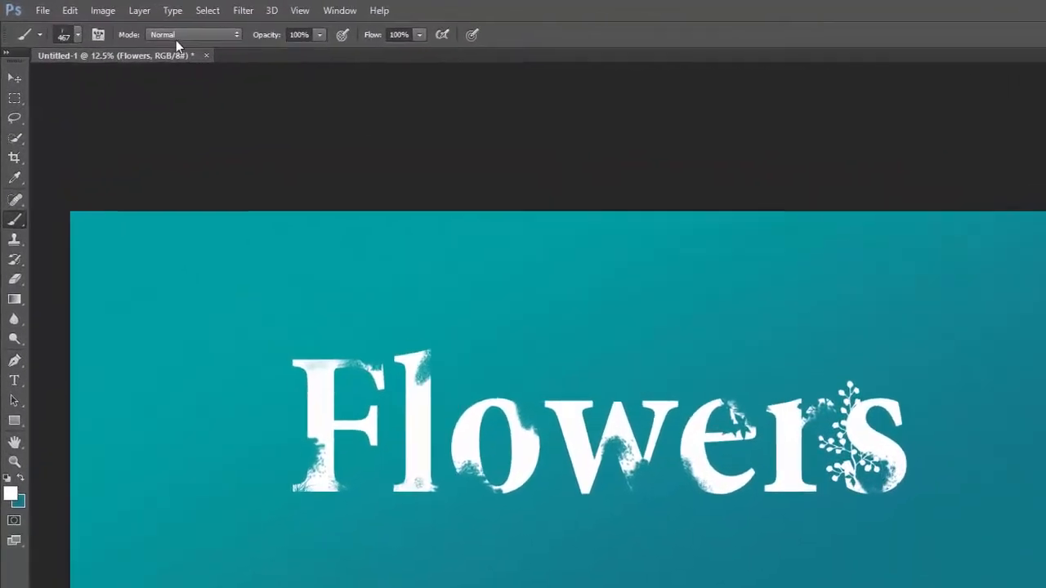
left_click(49, 24)
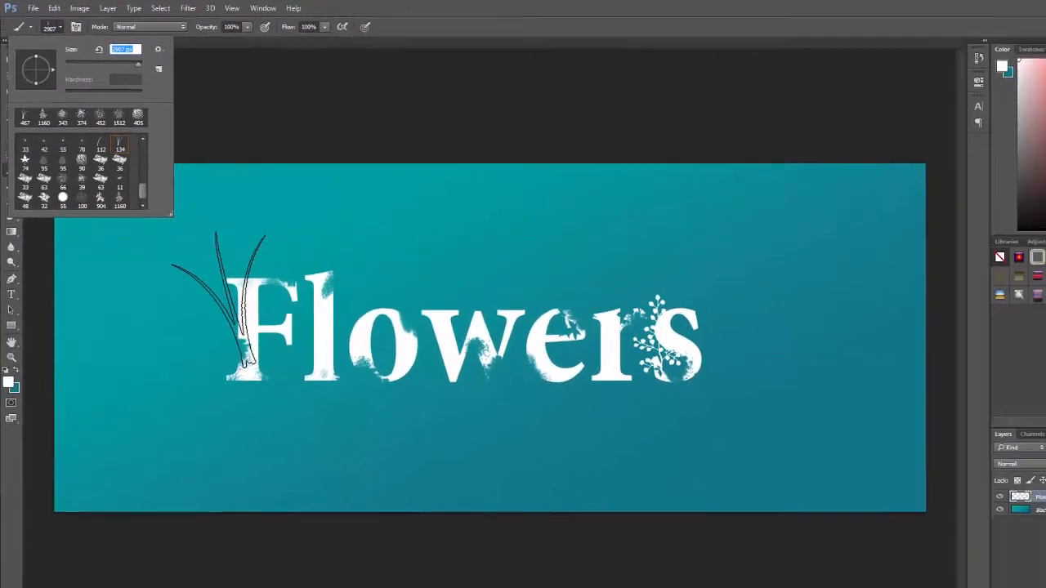
key("Return")
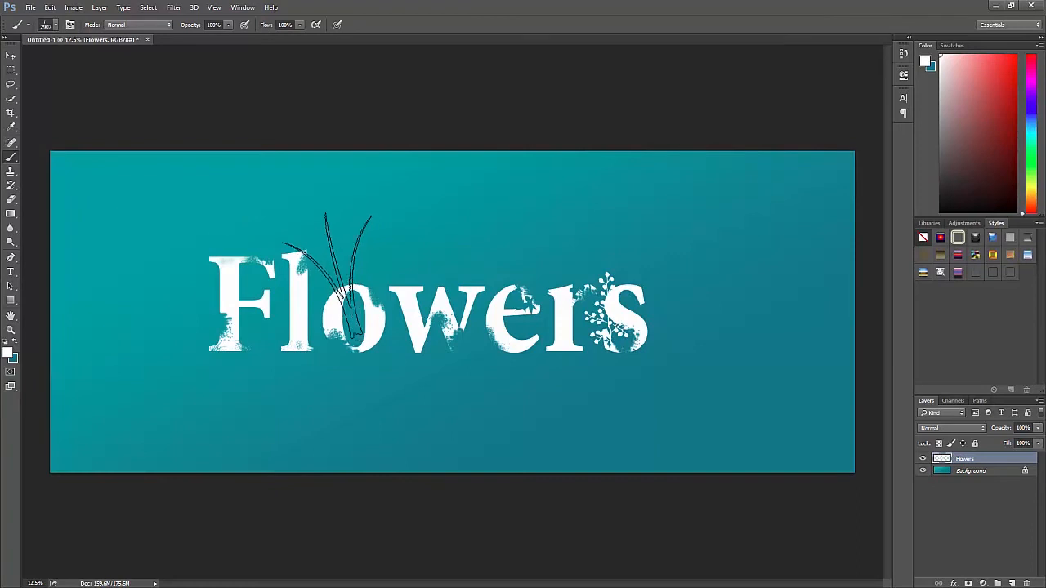
left_click(239, 242)
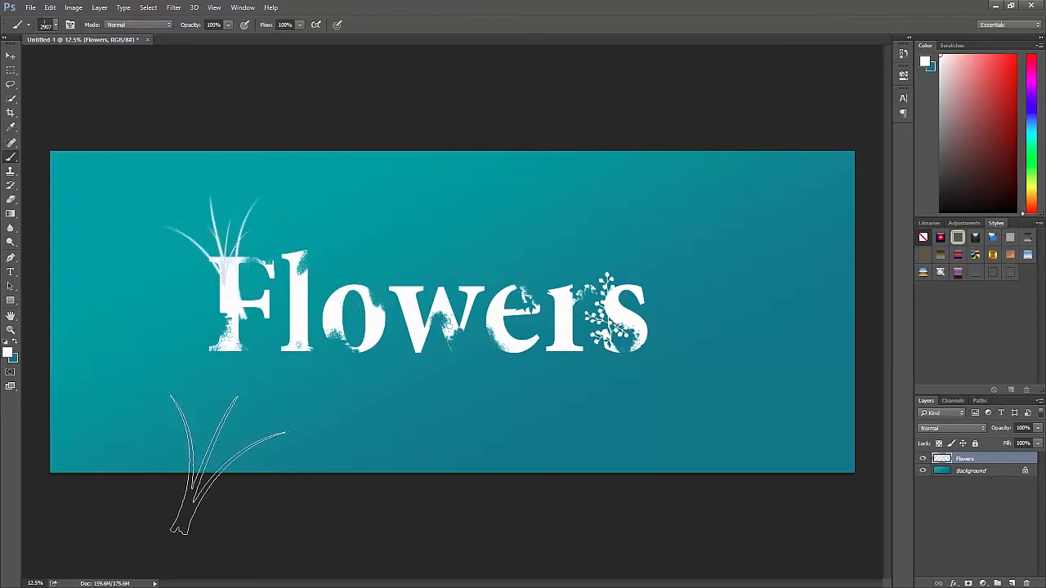
key("ctrl+z")
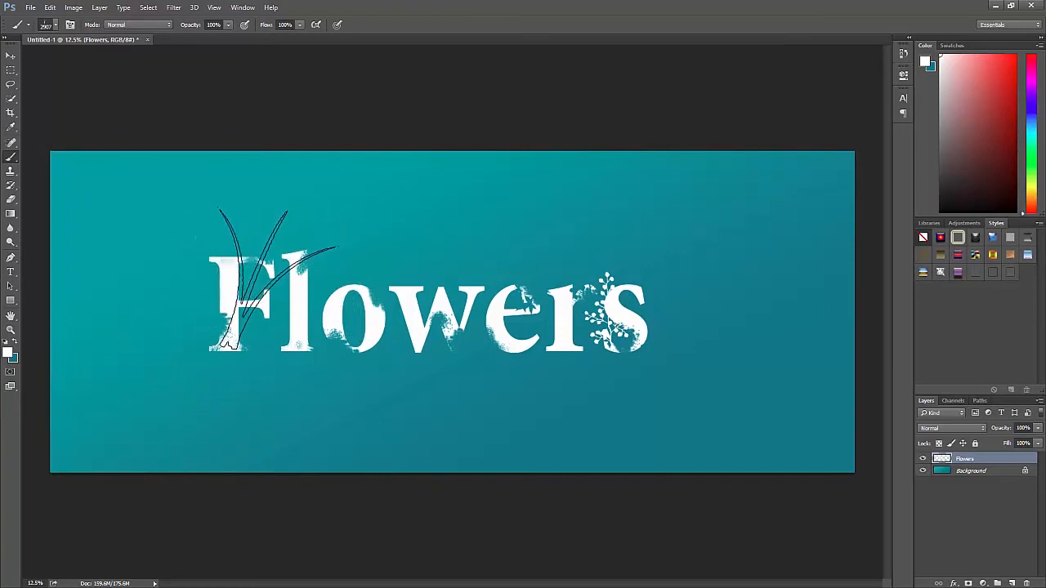
key("ctrl+z")
key("ctrl+z")
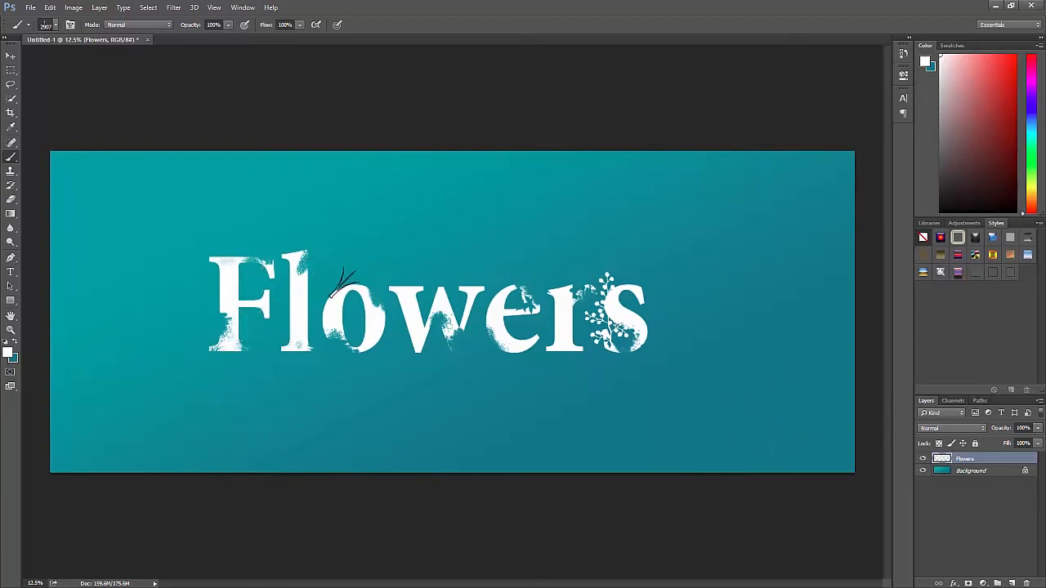
Reselect the 134 px grass brush preset and set its size to 343 px.
left_click(55, 25)
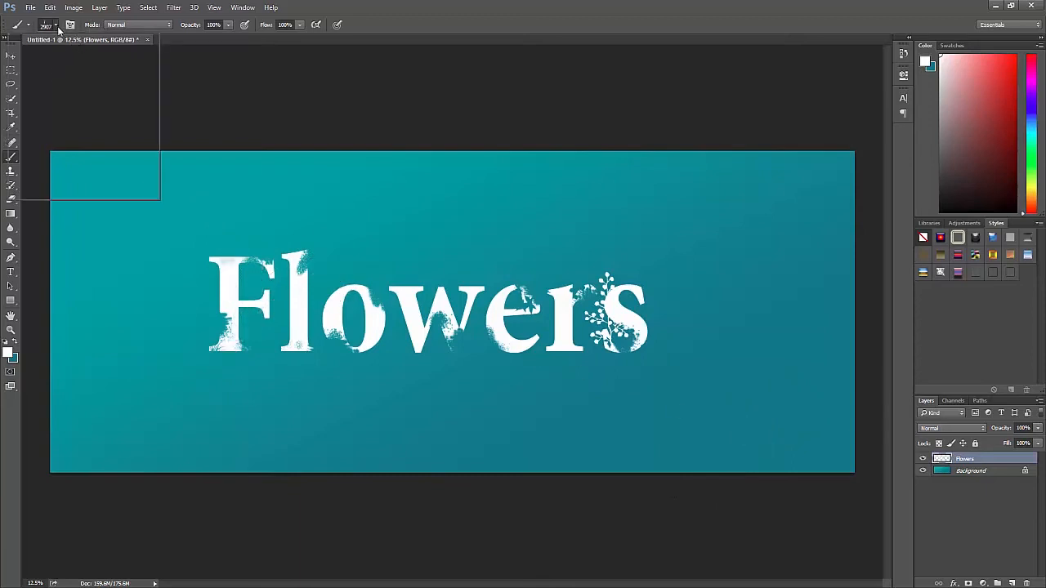
left_click(112, 139)
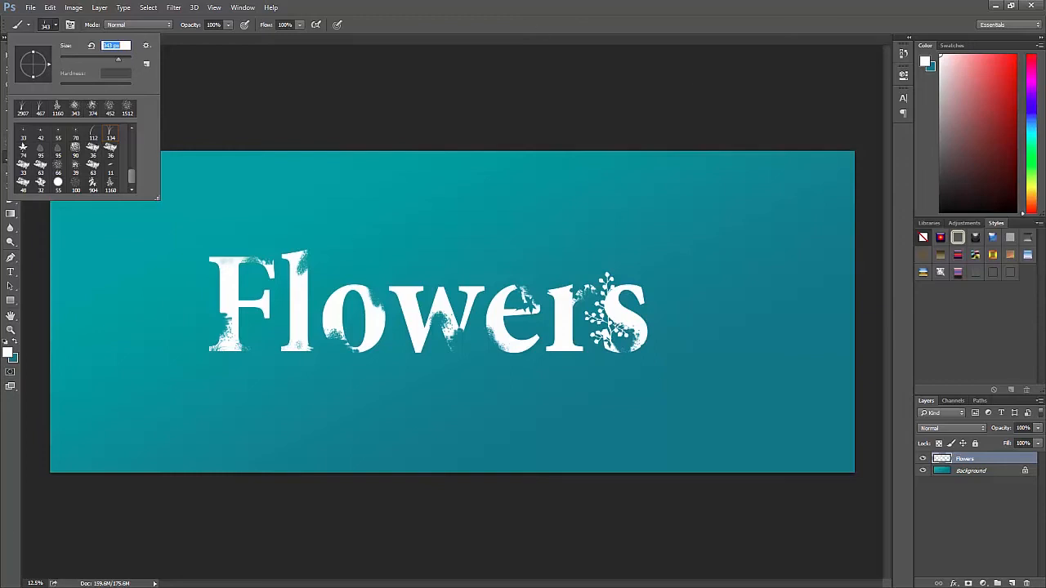
key("Return")
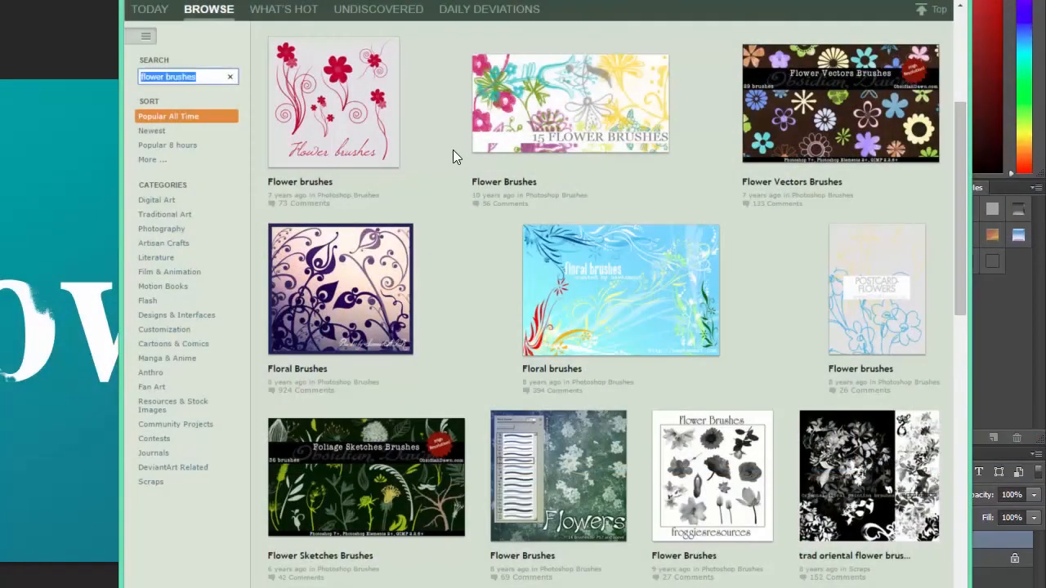
On DeviantArt, find and download Flower Sketches Brushes, and load SS-flower-sketches.abr from the zip into Photoshop.
scroll(454, 149, "down", 2)
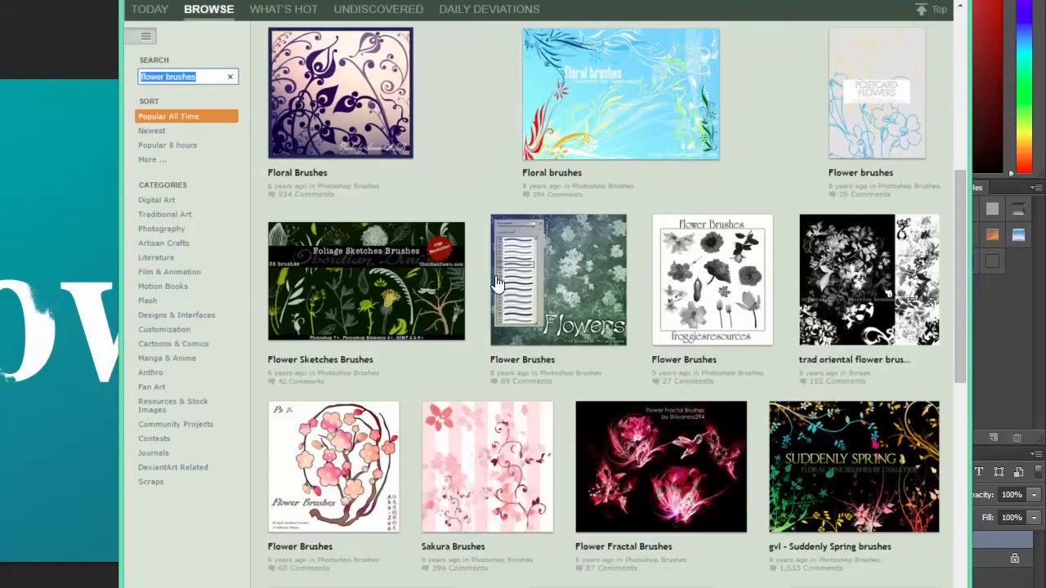
left_click(416, 315)
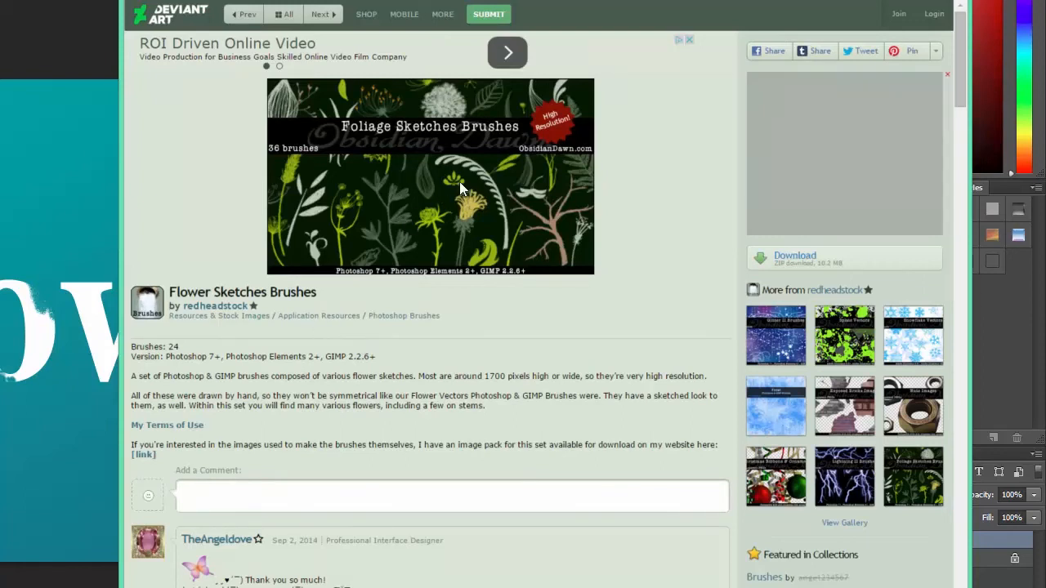
left_click(795, 257)
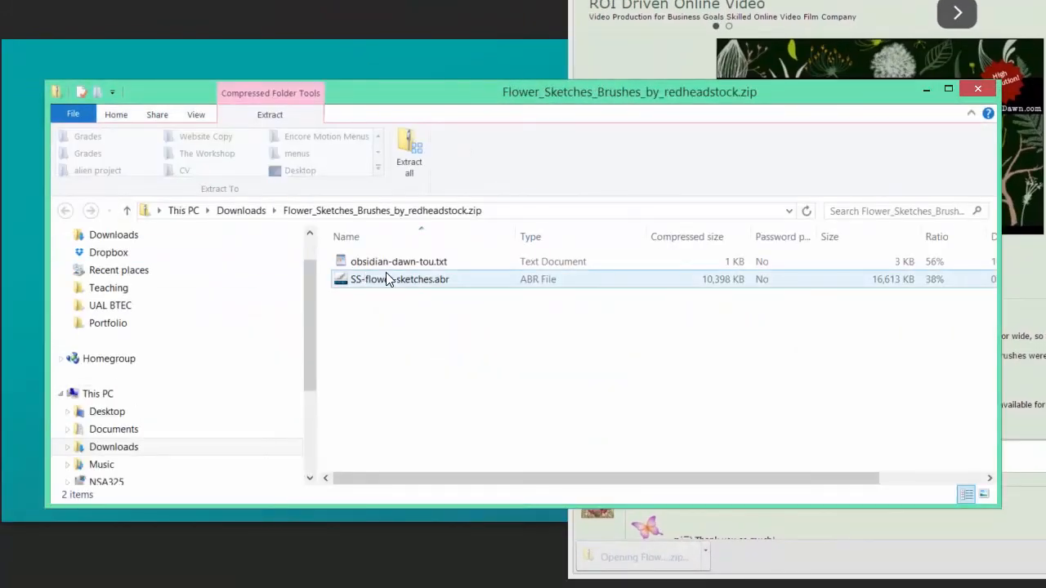
left_click(387, 274)
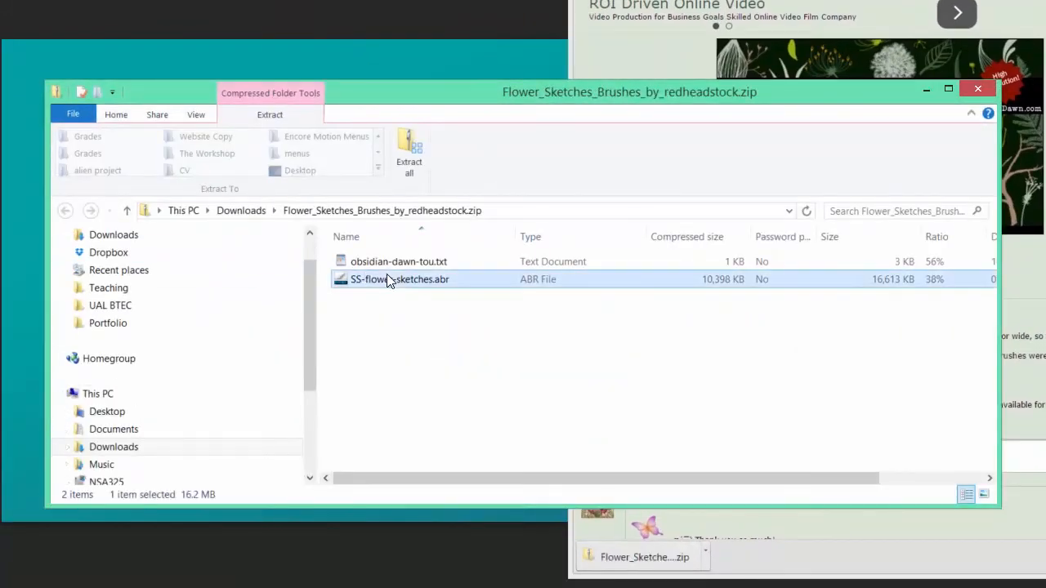
double_click(537, 283)
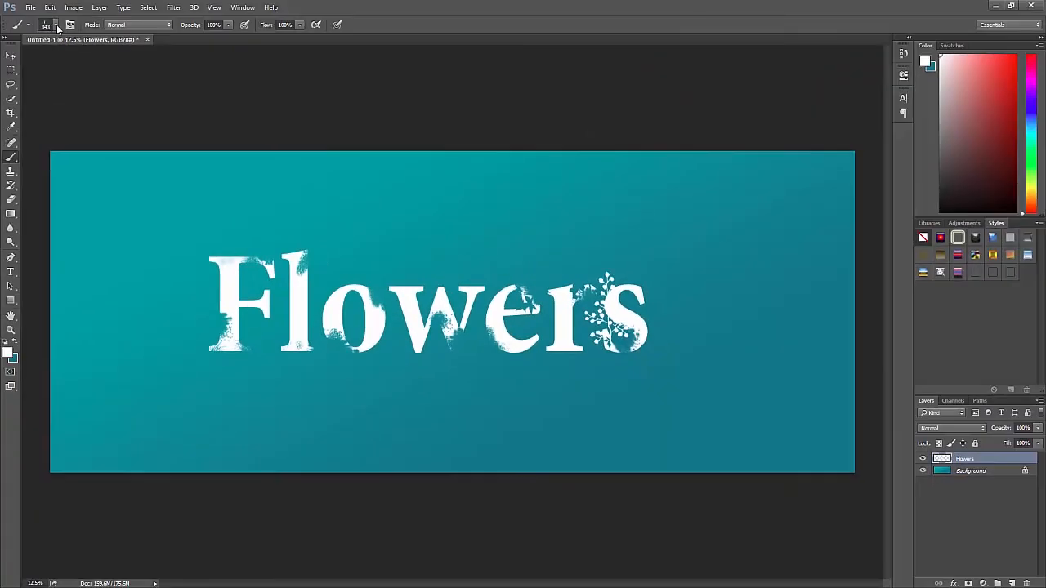
left_click(56, 26)
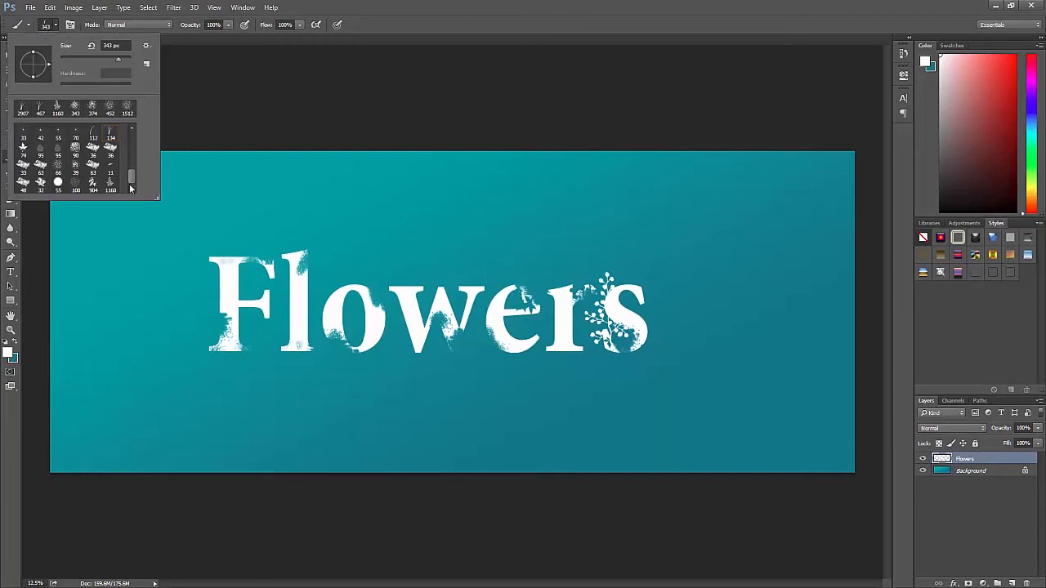
left_click(30, 7)
left_click(285, 123)
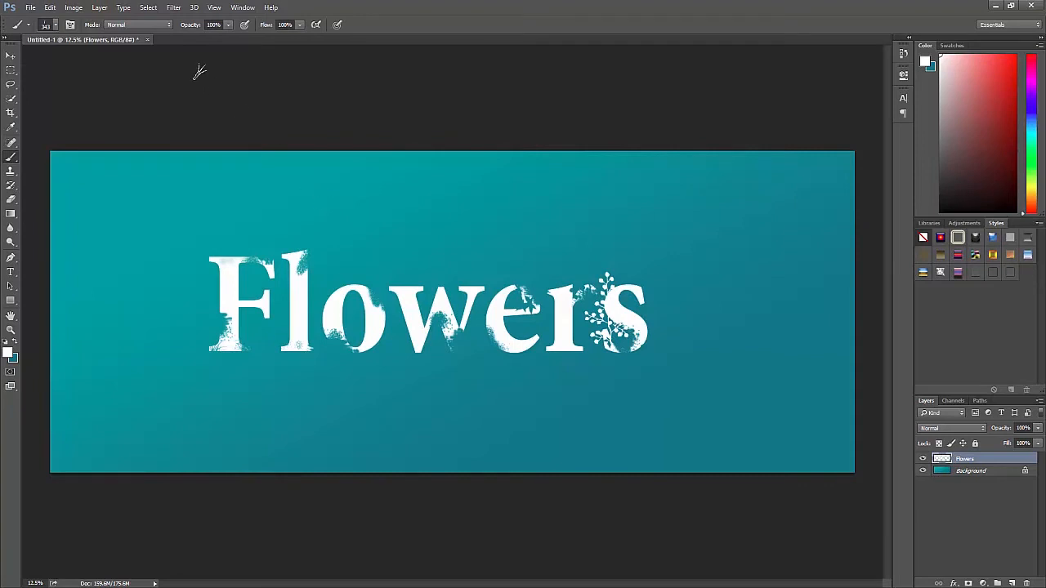
Save the layered document to the Desktop in Photoshop format as flowers.psd, accepting the format options.
left_click(30, 7)
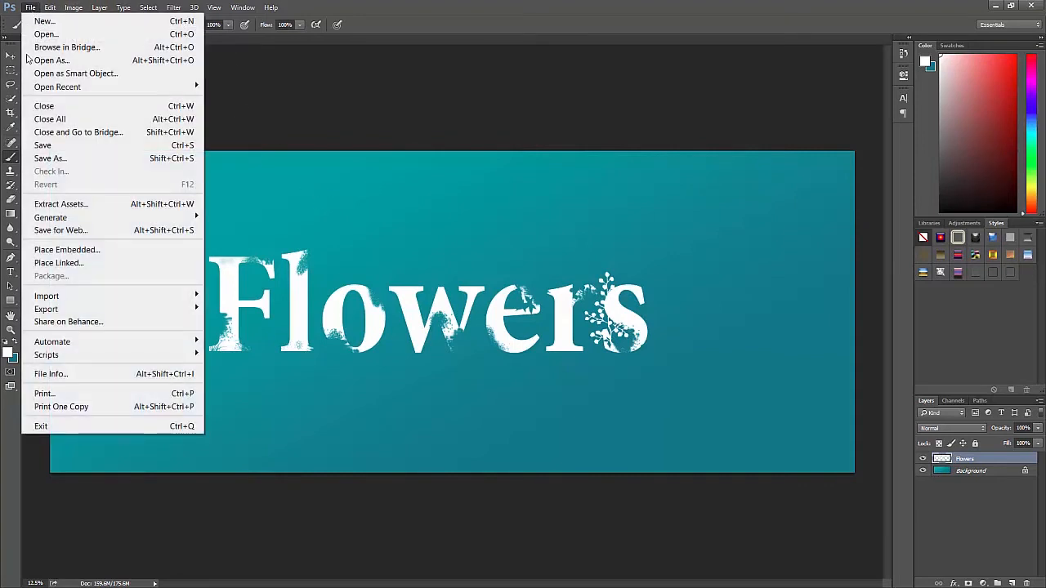
left_click(42, 144)
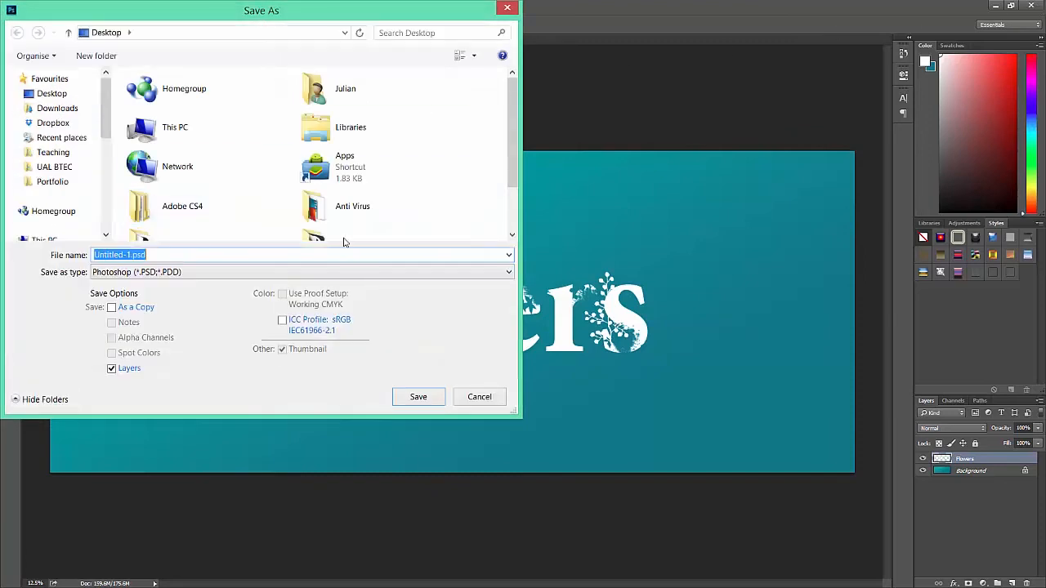
left_click(315, 255)
key("ctrl+a")
type("flowe")
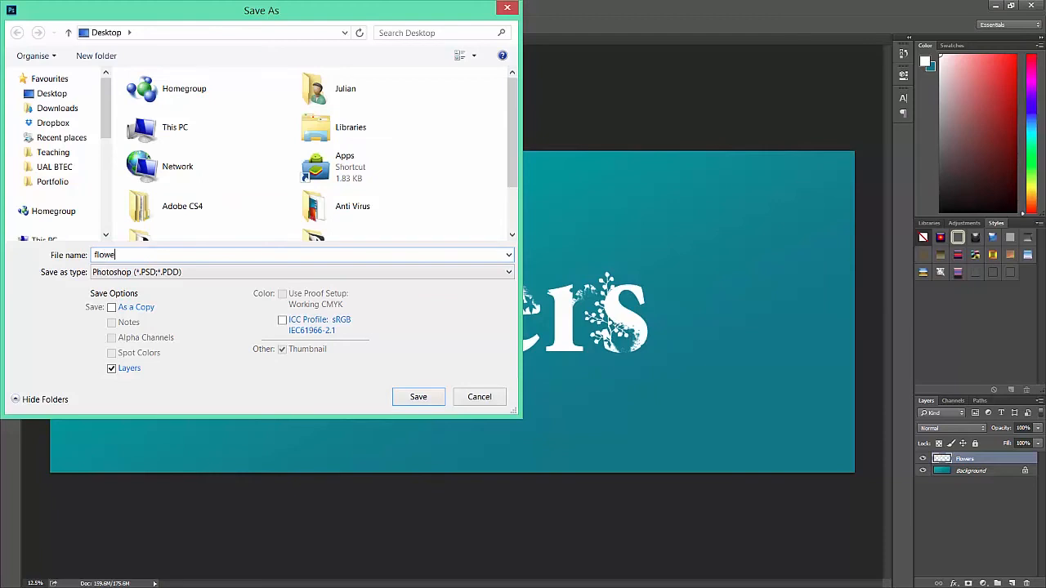
left_click(441, 401)
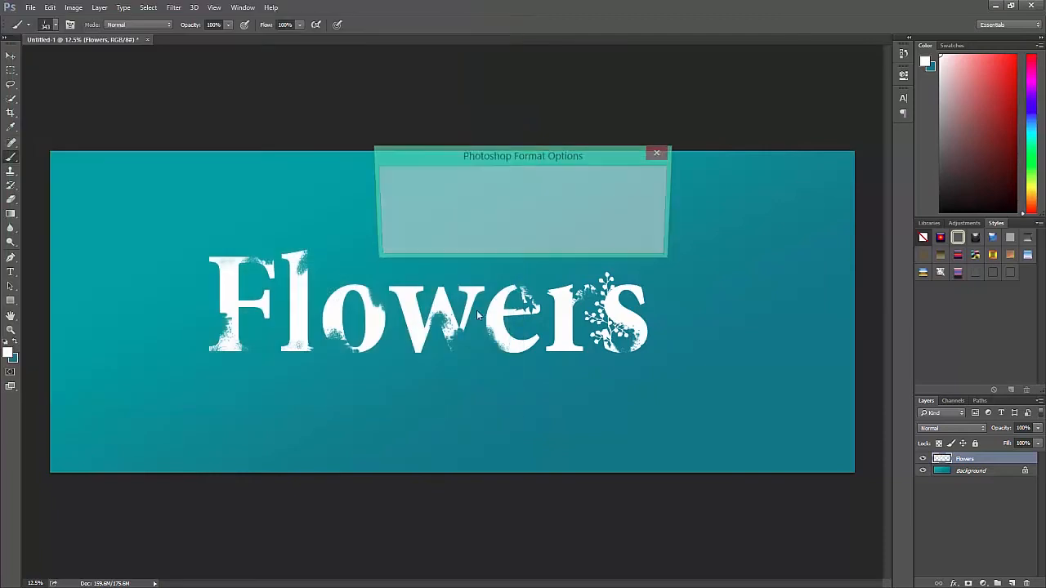
left_click(648, 178)
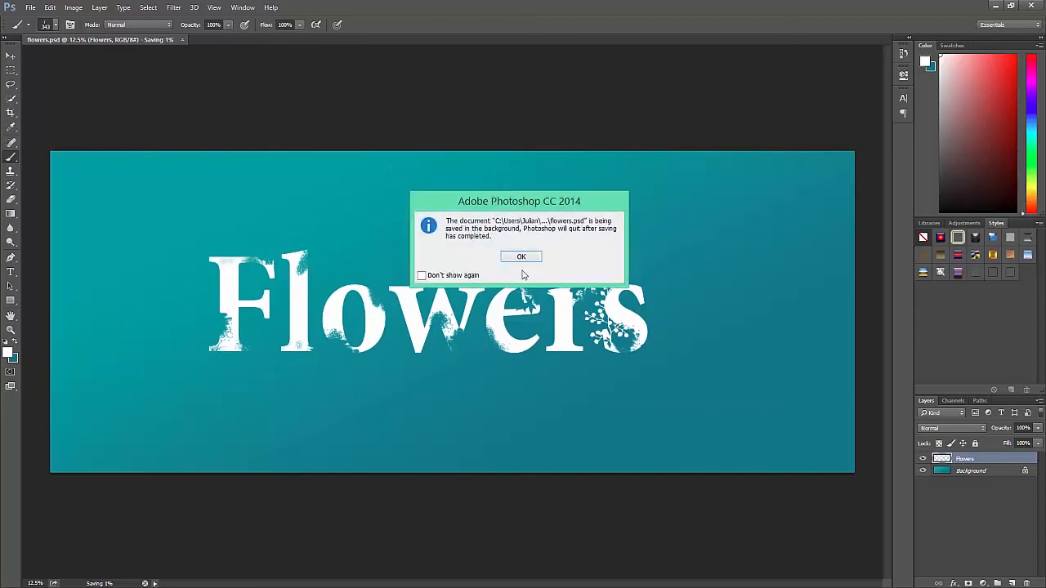
Quit Photoshop, letting the background save of flowers.psd finish first.
left_click(525, 261)
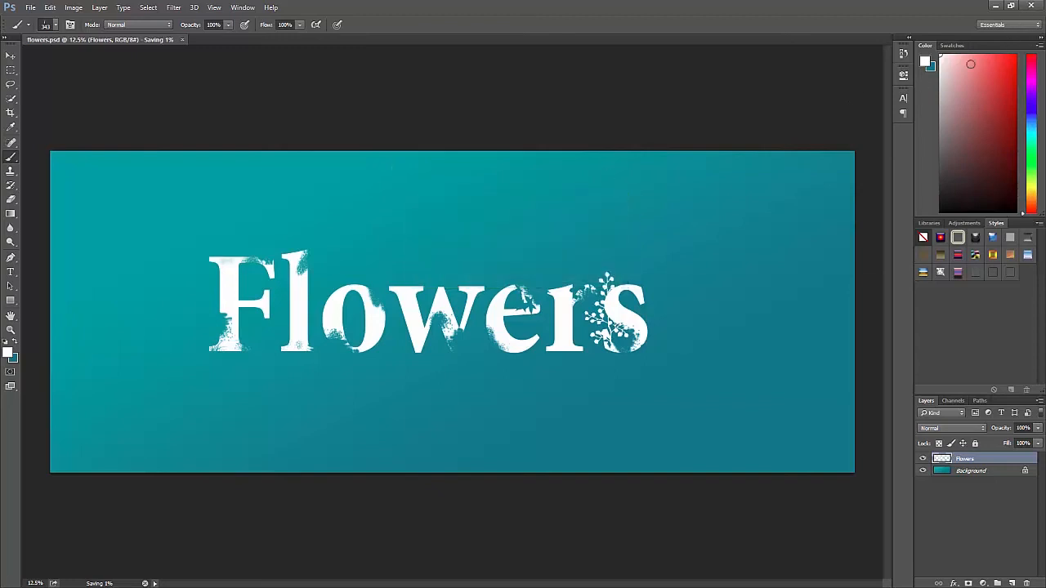
left_click(1031, 6)
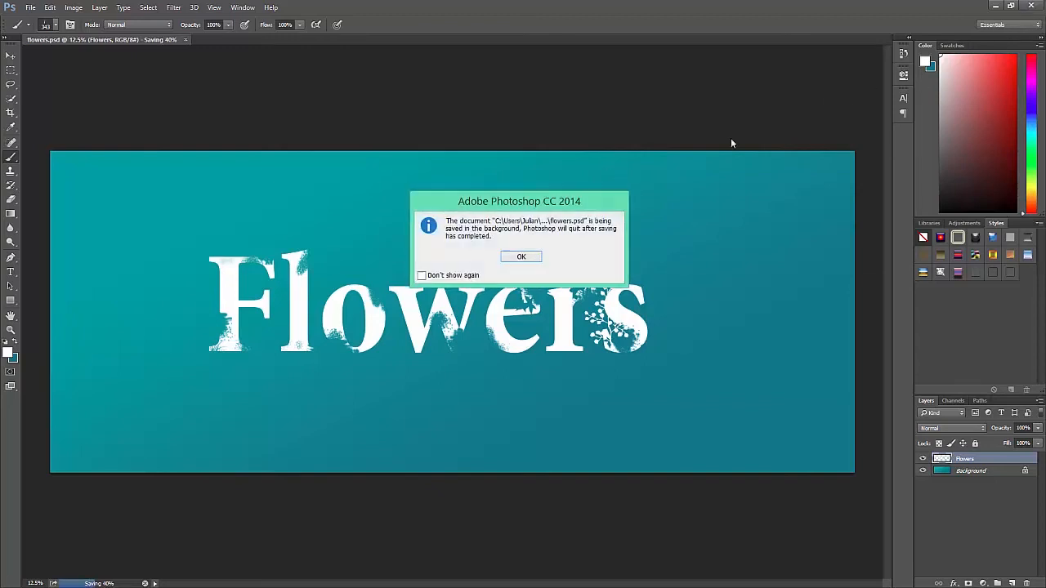
left_click(522, 258)
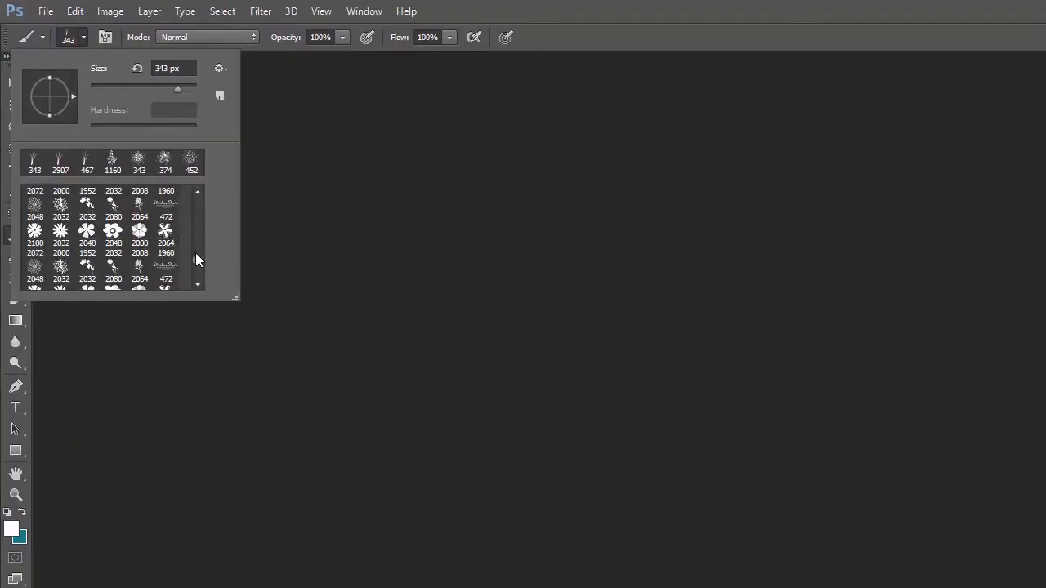
Browse the loaded flower brush presets in the relaunched Photoshop and reopen flowers.psd.
scroll(197, 249, "down", 2)
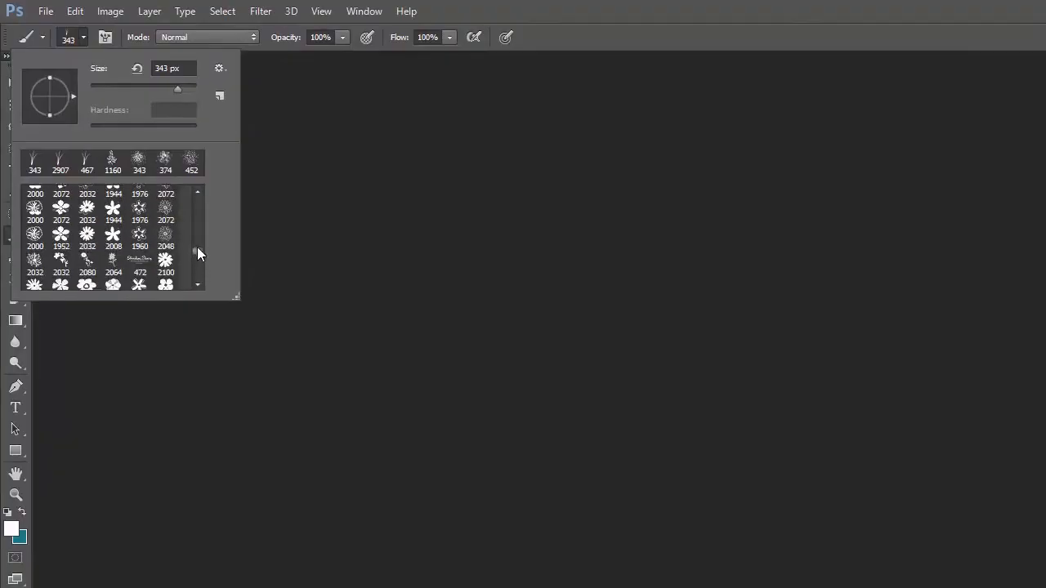
mouse_move(197, 247)
left_mouse_down()
mouse_move(198, 220)
mouse_move(194, 281)
mouse_move(200, 199)
left_mouse_up()
left_click(47, 11)
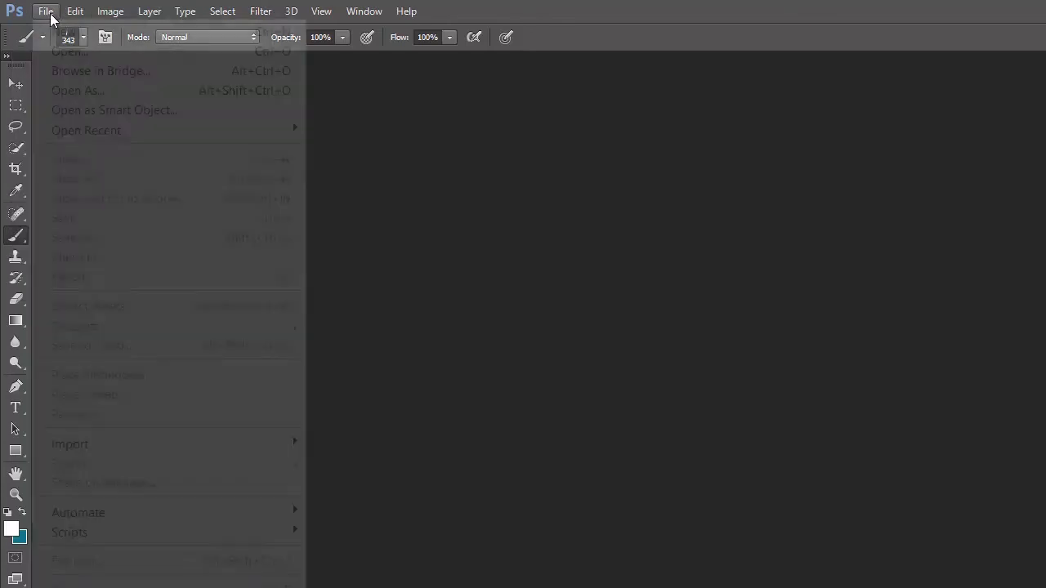
mouse_move(167, 132)
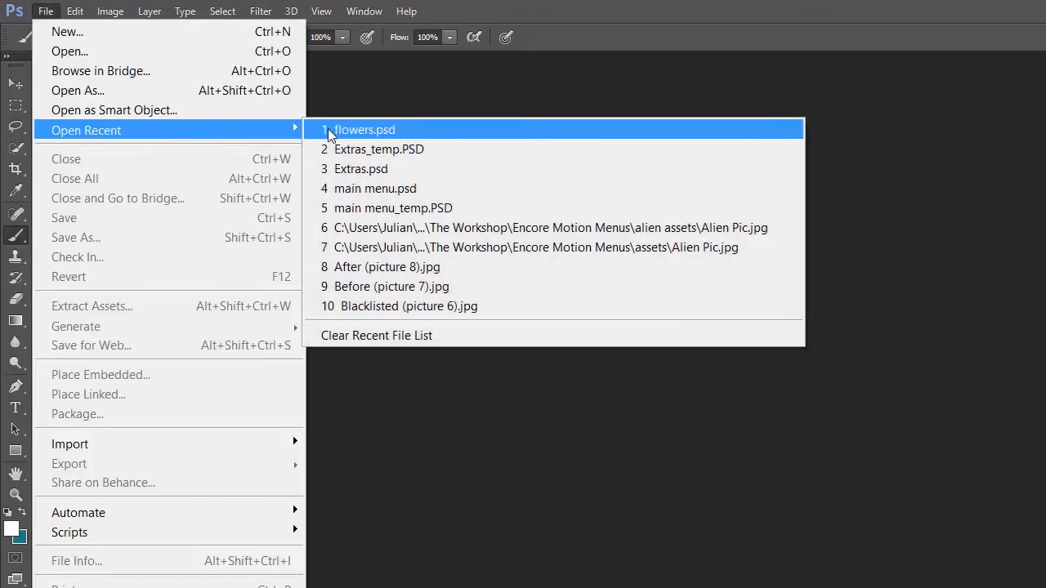
left_click(331, 130)
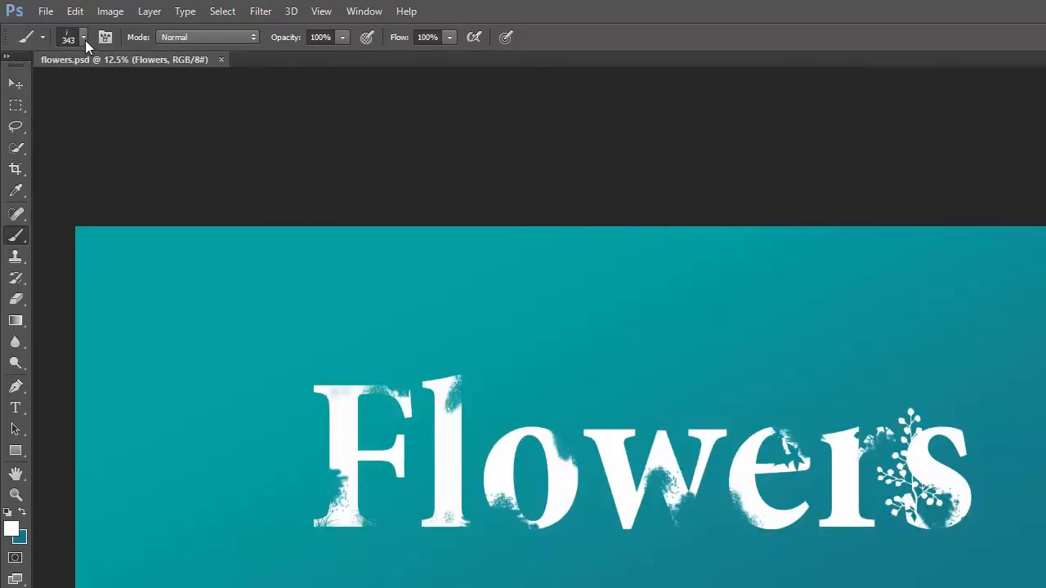
Choose the 1056 px floral swirl brush preset and stamp it in white between the r and the s.
left_click(83, 38)
mouse_move(198, 219)
left_mouse_down()
mouse_move(188, 274)
mouse_move(193, 262)
left_mouse_up()
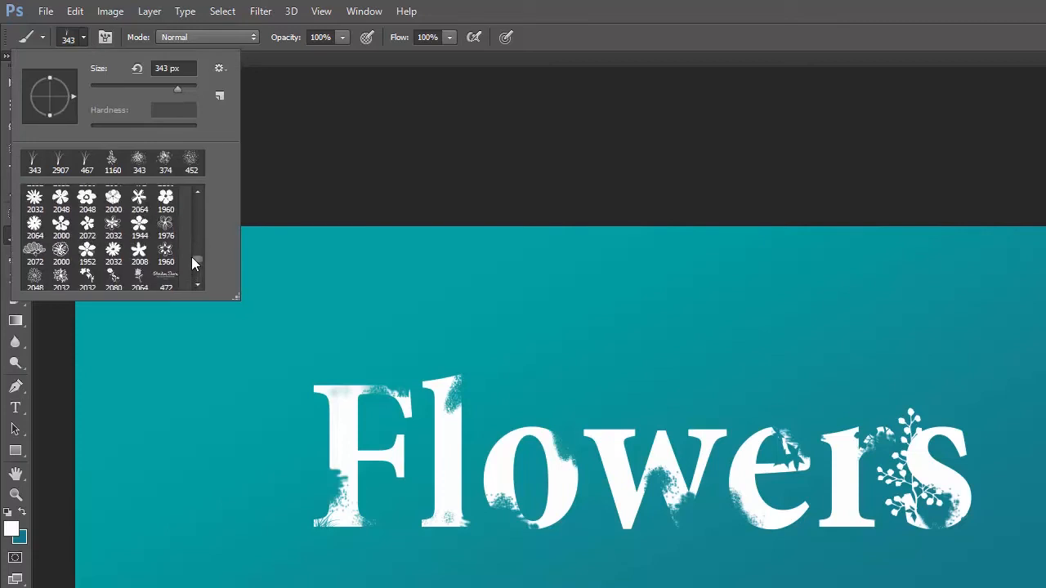
left_click(86, 276)
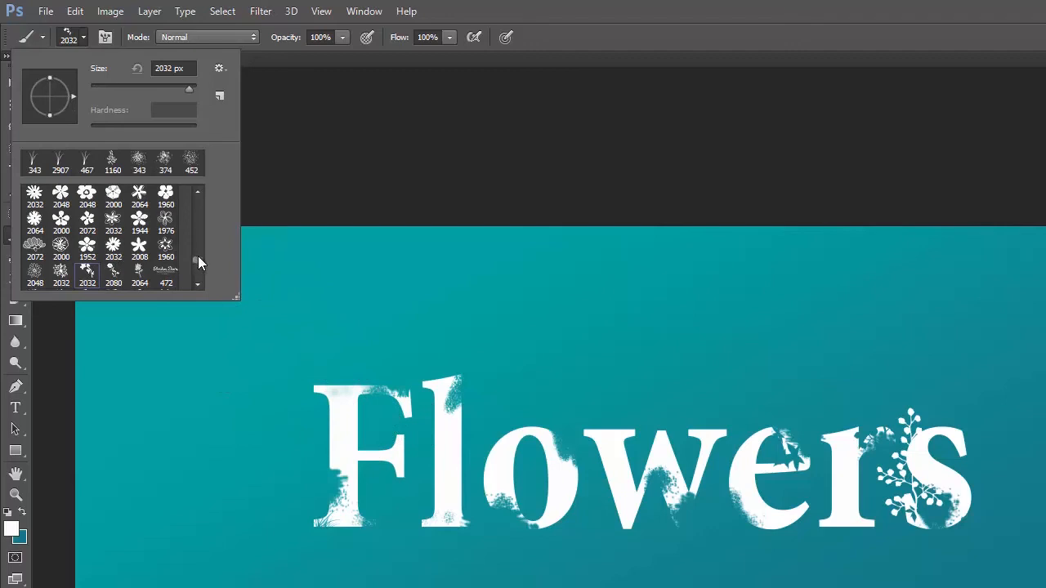
left_click_drag(198, 256, 200, 238)
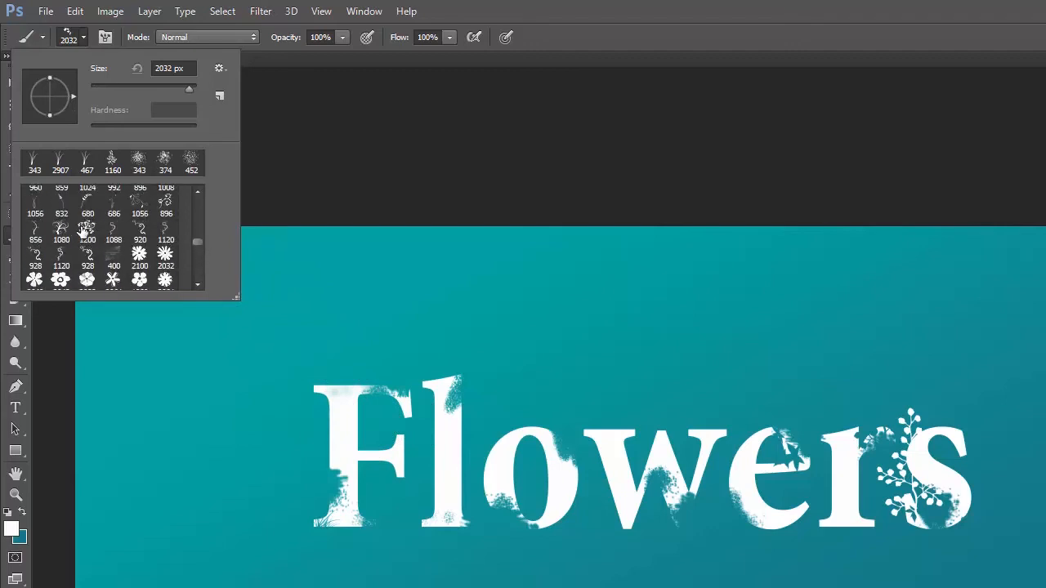
left_click(139, 204)
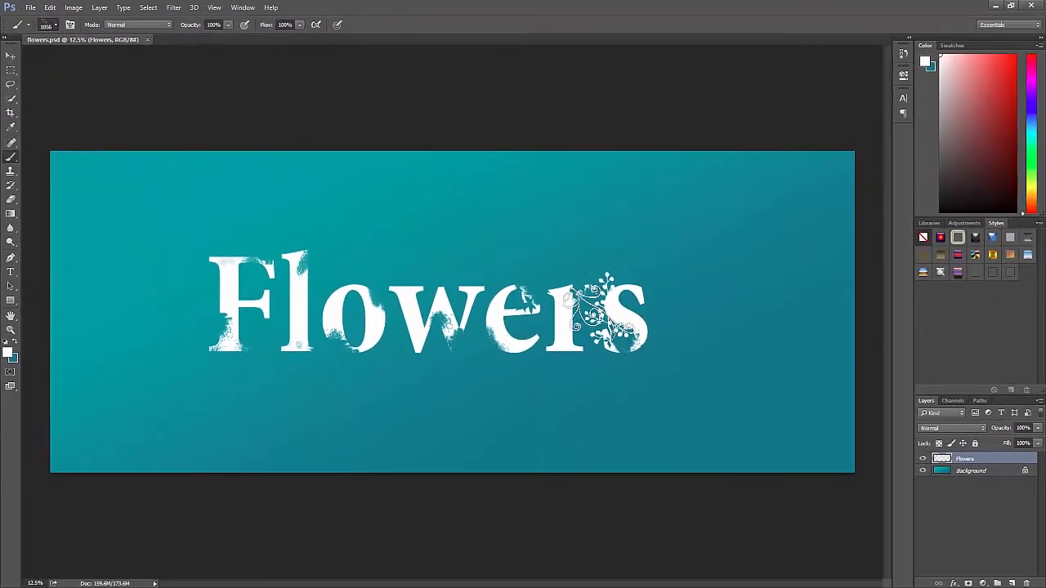
Choose the 1120 px leafy branch brush preset and stamp it over the right side of the o.
left_click(54, 24)
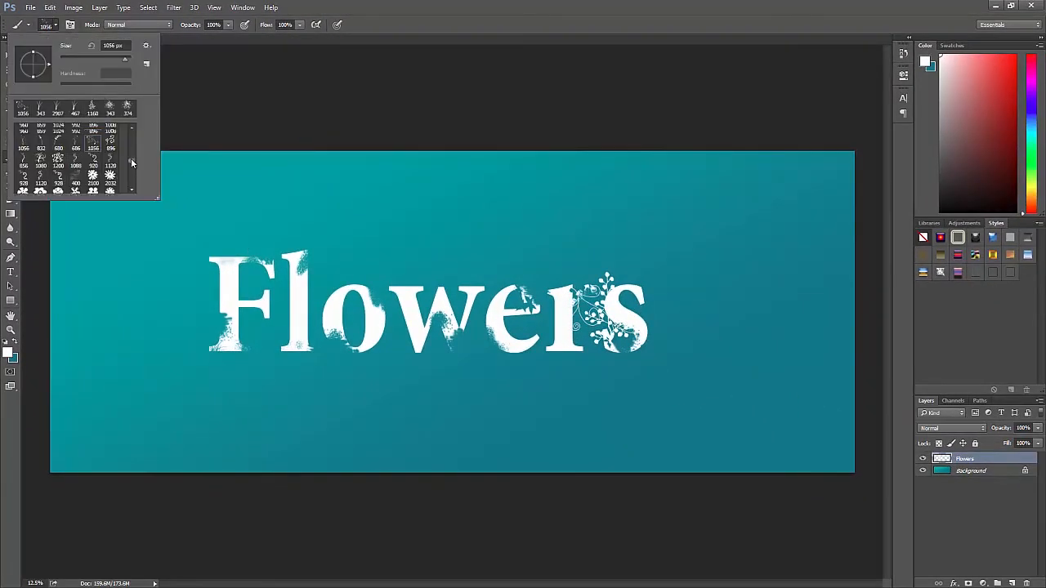
left_click_drag(130, 157, 131, 150)
left_click(109, 166)
left_click(375, 303)
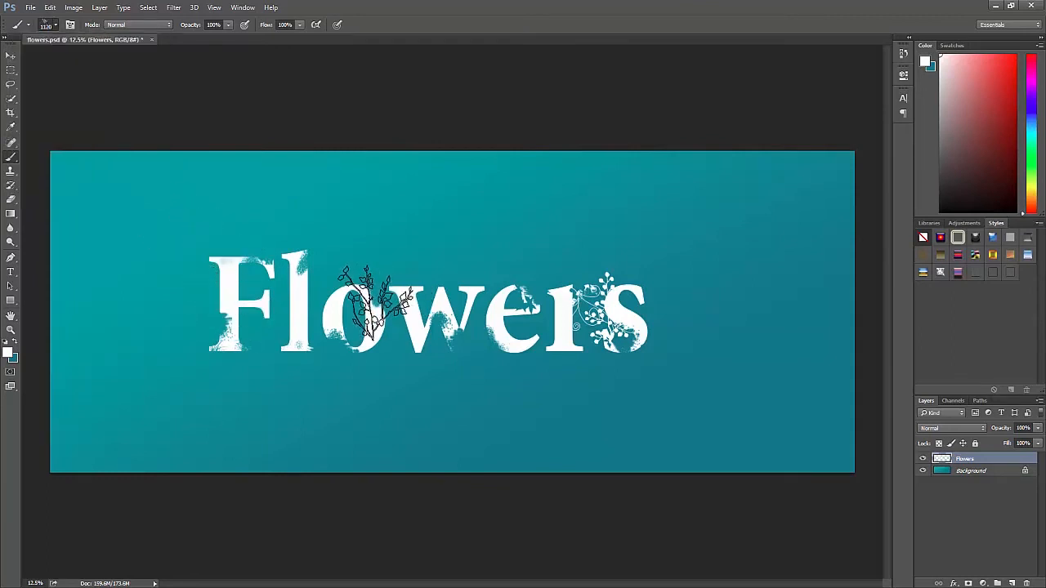
Choose the 904 px bamboo leaf brush preset and stamp it over the lower right part of the F.
left_click(49, 24)
left_click(93, 150)
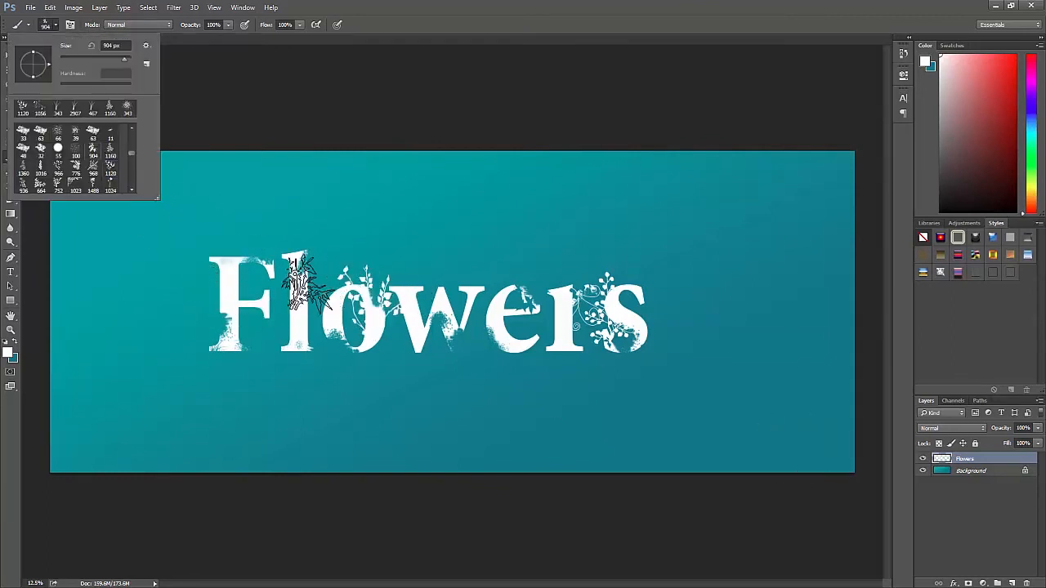
left_click(247, 323)
Choose the 1024 px grass blade brush preset, enlarge it to 1860 px and stamp it over the l.
left_click(49, 25)
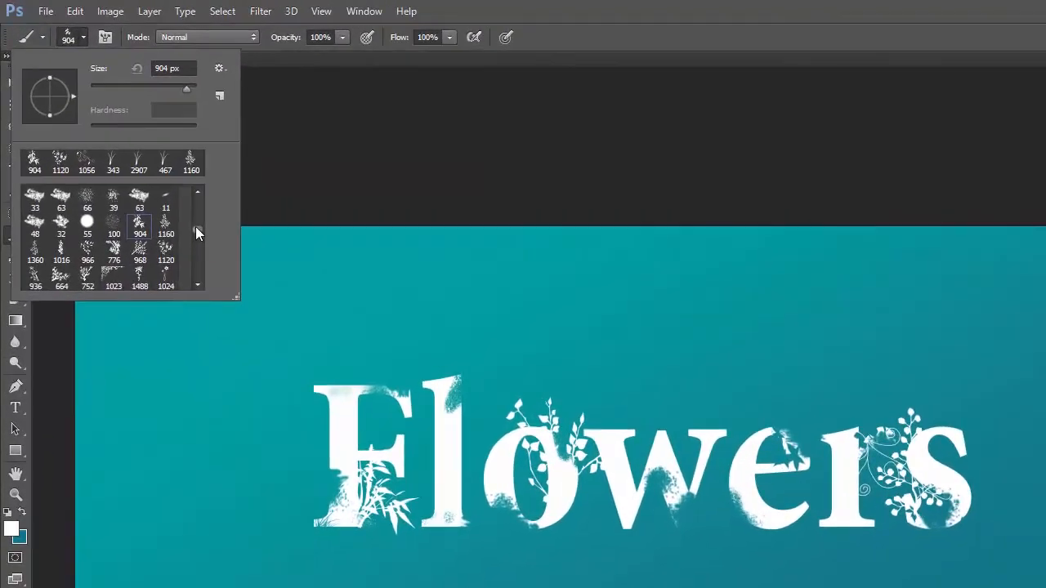
scroll(196, 232, "down", 2)
left_click(87, 250)
left_click_drag(192, 90, 190, 90)
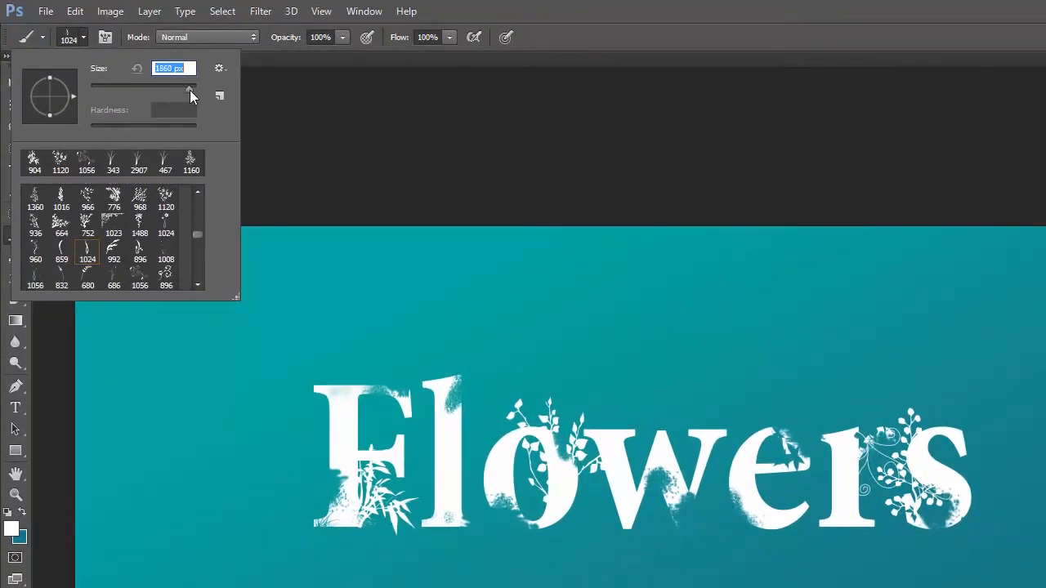
left_click(454, 433)
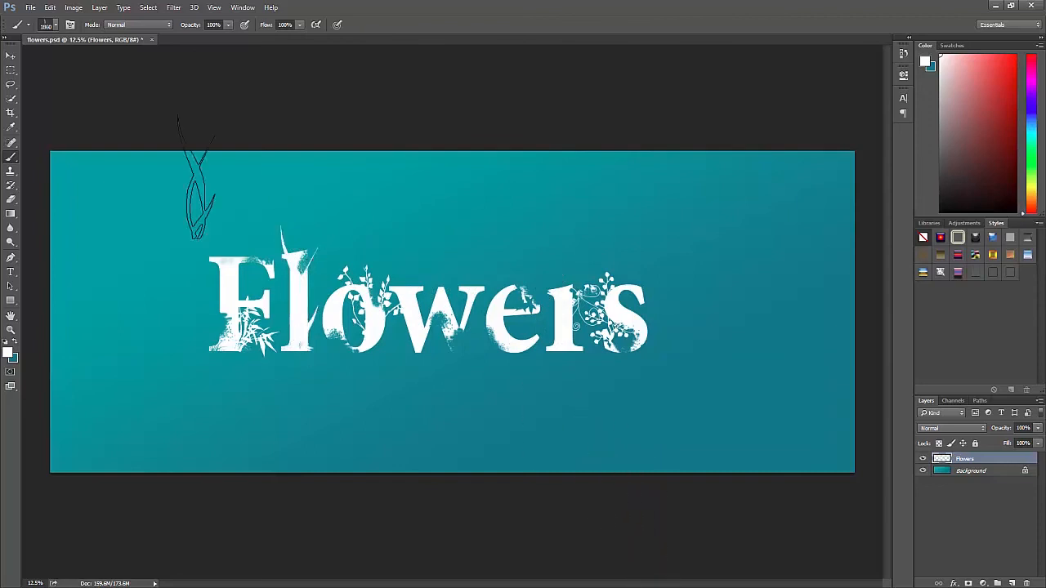
Choose the 1016 px blossom stem brush preset and stamp it over the upper part of the o.
left_click(55, 24)
left_click(39, 132)
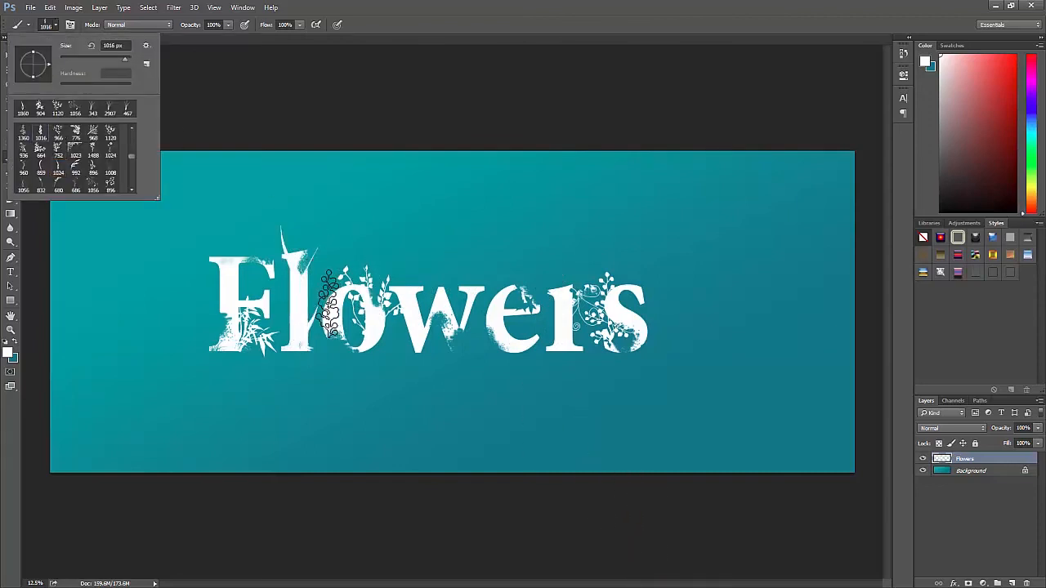
left_click(369, 304)
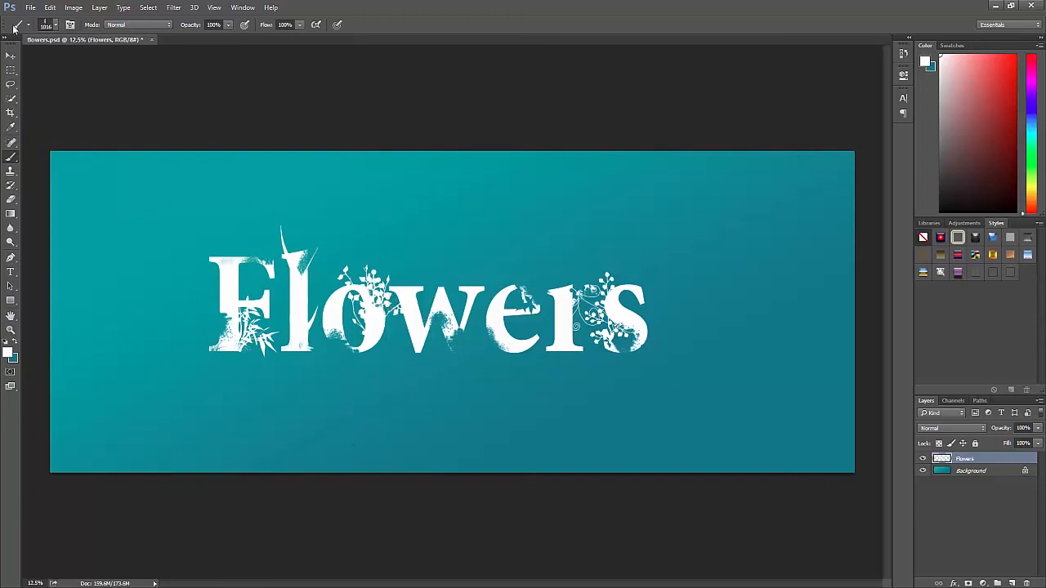
Choose the 776 px leafy foliage brush preset and stamp it at the lower left of the F.
left_click(53, 25)
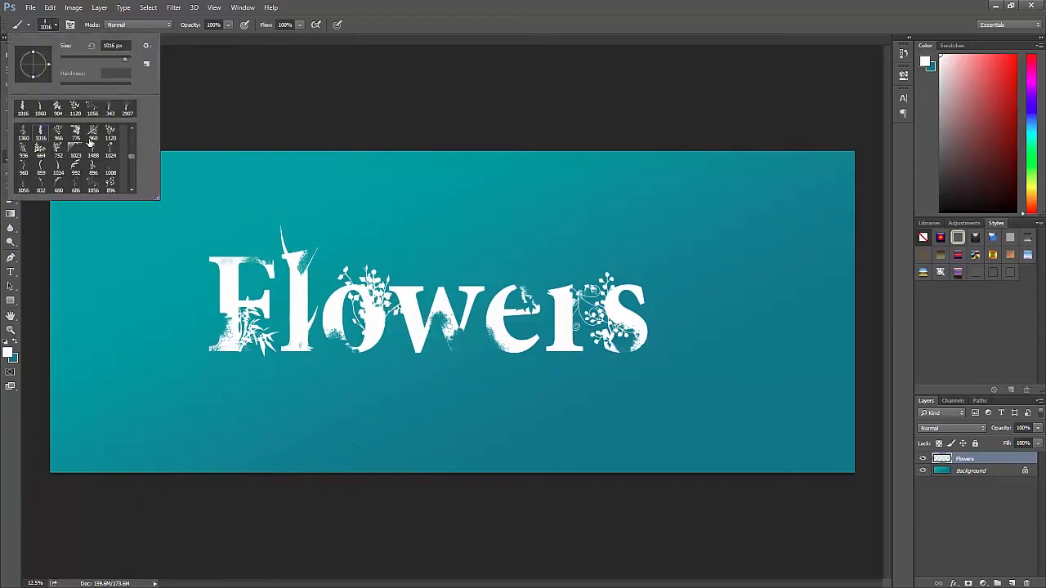
left_click(76, 131)
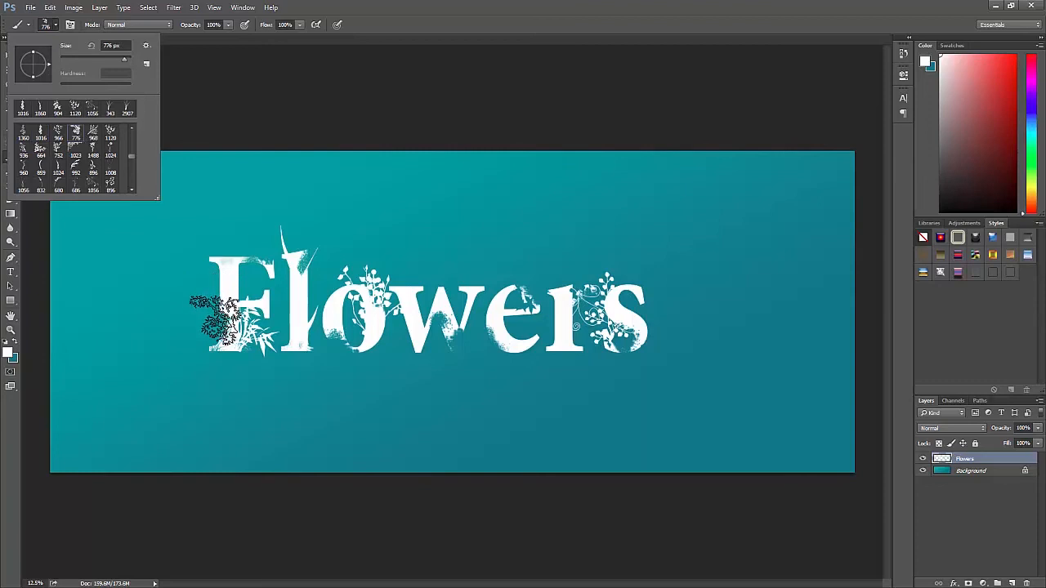
left_click(210, 324)
Try stamping the 2209 px flowering vine brush over the l and o and over the s.
left_click(340, 283)
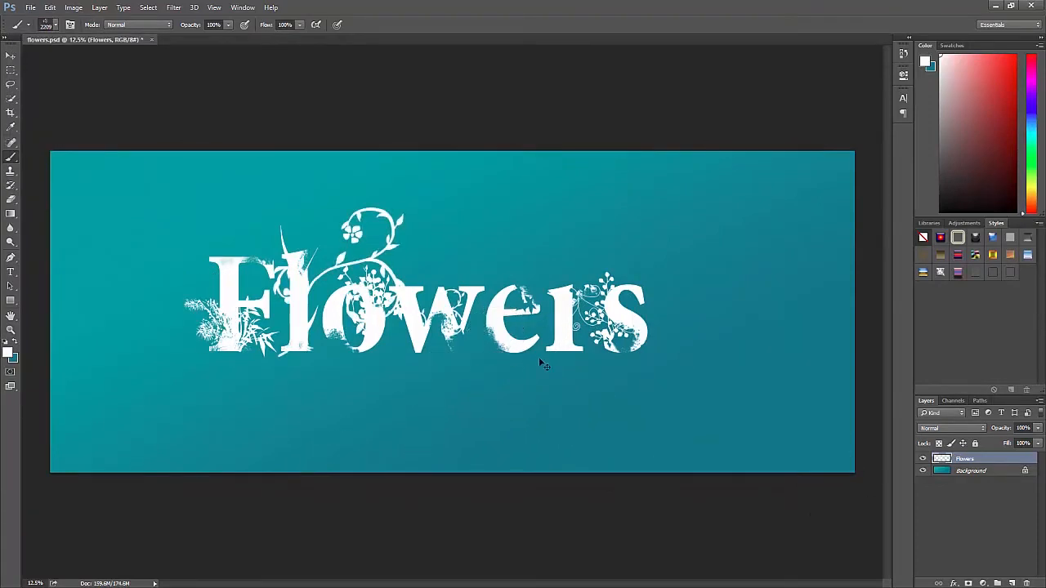
key("ctrl+z")
left_click(619, 302)
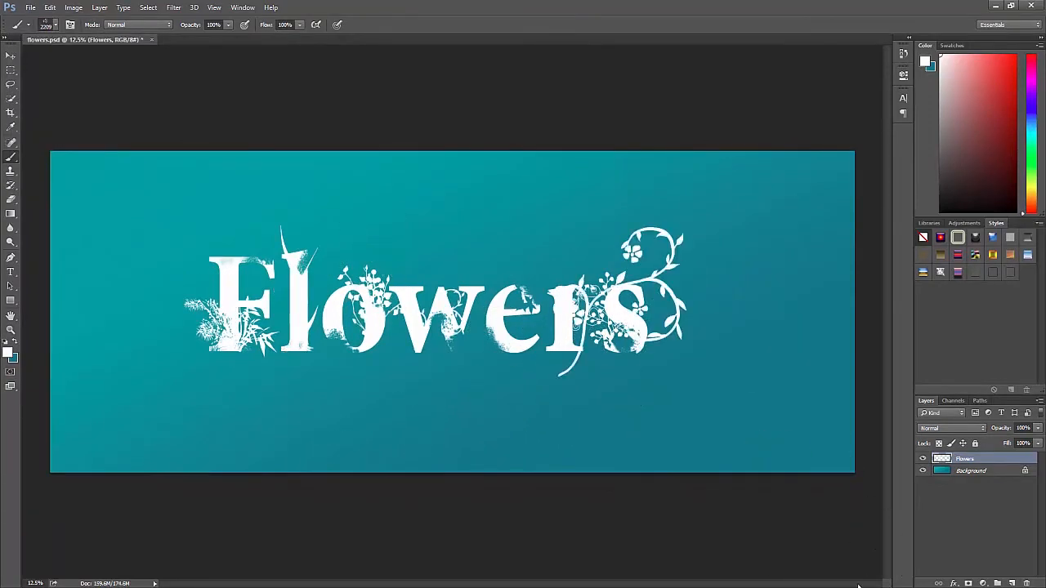
key("ctrl+z")
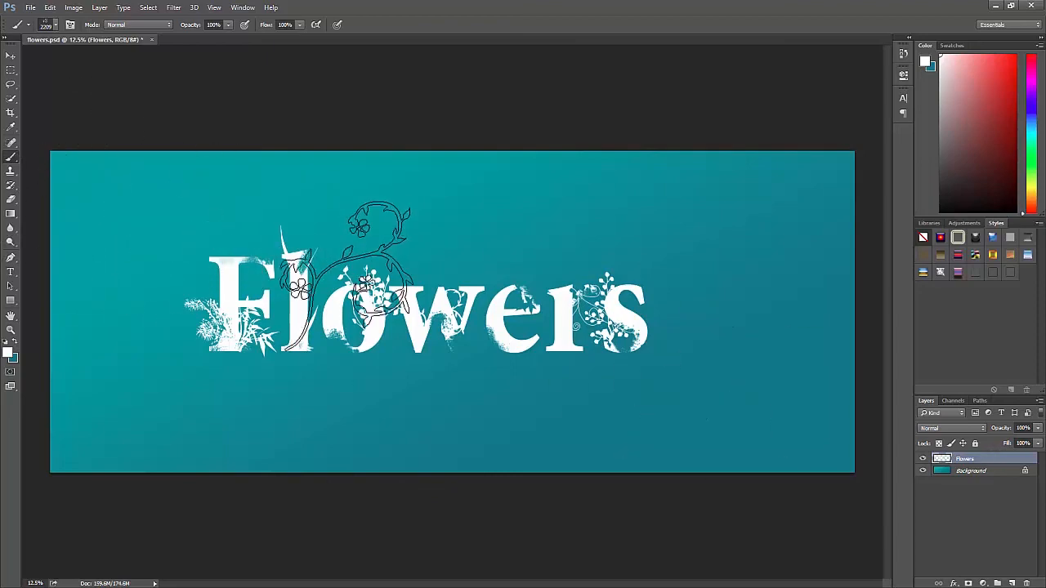
Set the foreground color to the pale pink ffecfc.
left_click(10, 352)
left_click_drag(496, 366, 495, 356)
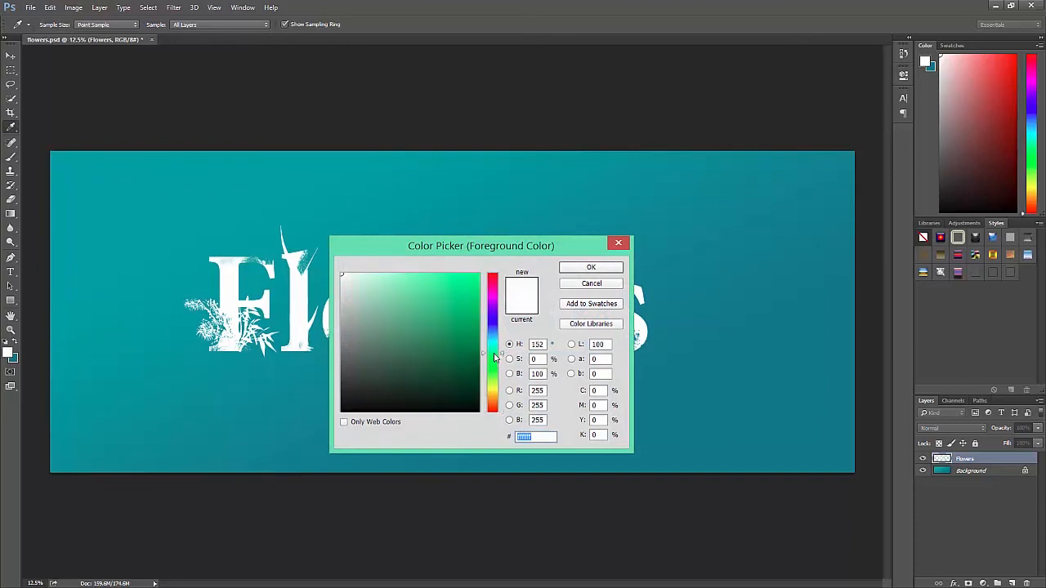
left_click(495, 294)
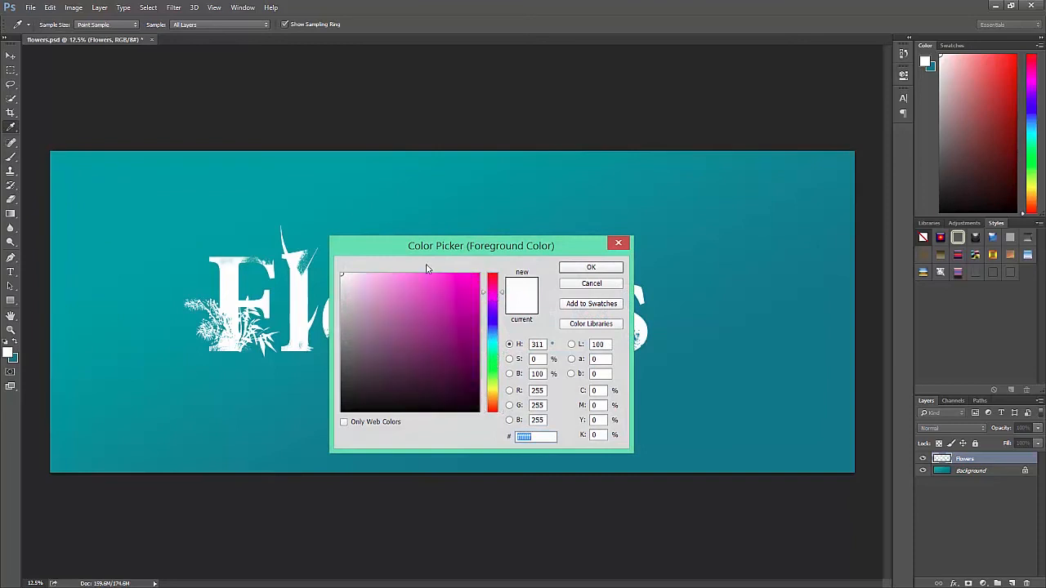
left_click_drag(383, 274, 351, 274)
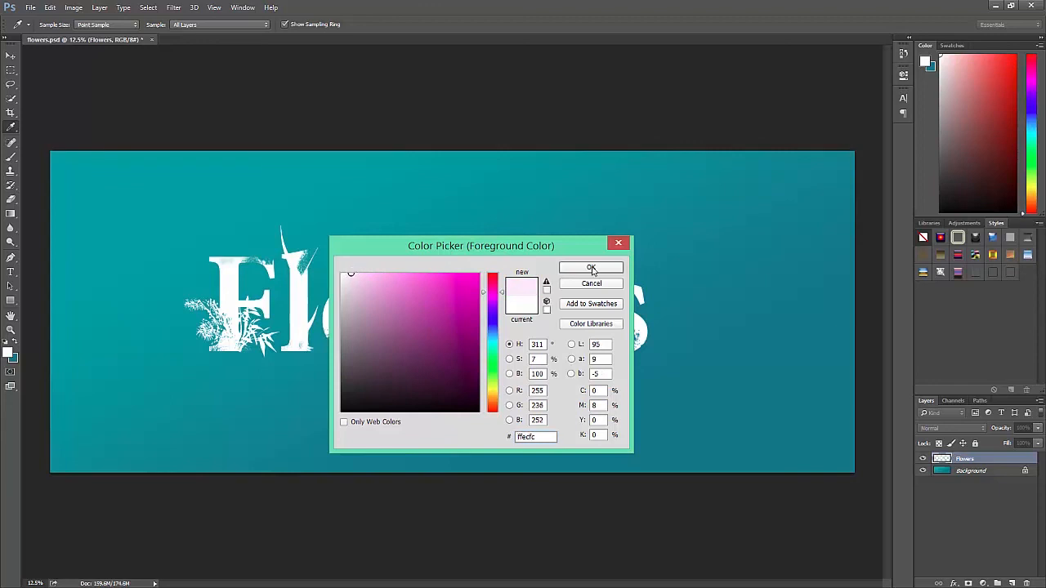
left_click(592, 269)
Set the background color to white, ffffff.
left_click(13, 361)
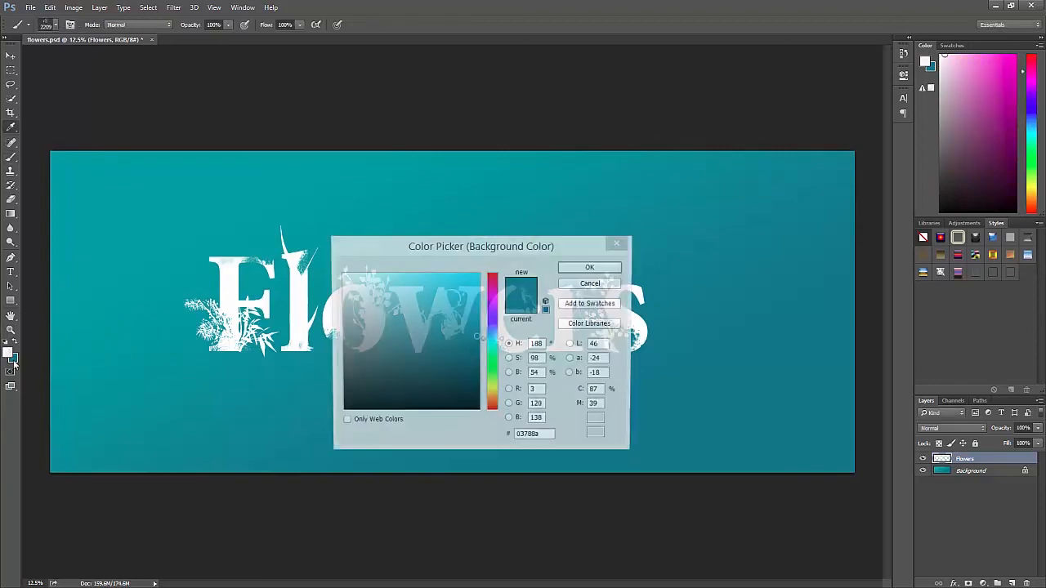
type("ffffff")
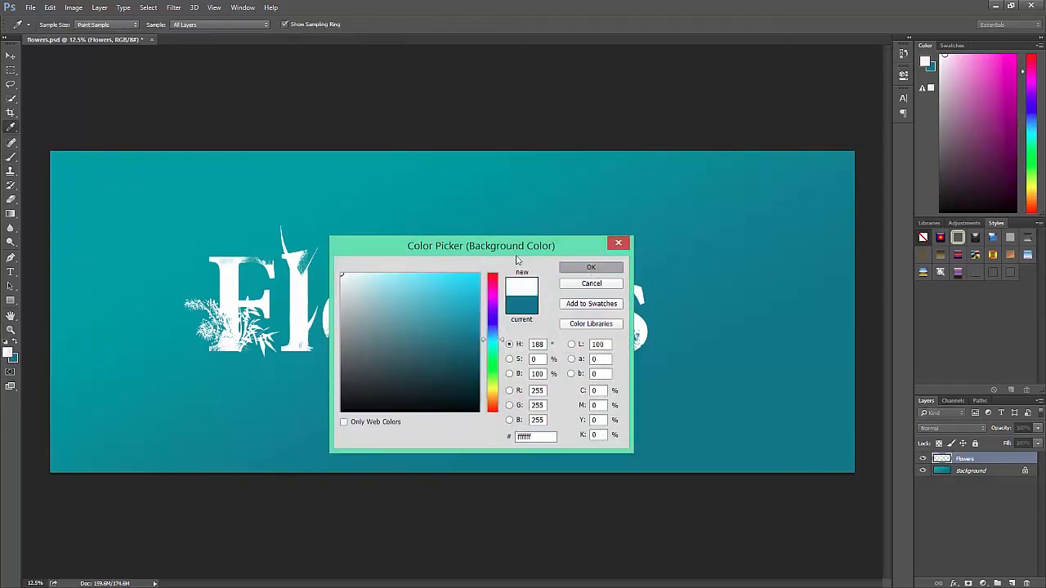
key("Return")
key("b")
Lock the Flowers layer's transparent pixels and apply a linear pale pink to white gradient across the text.
left_click(10, 214)
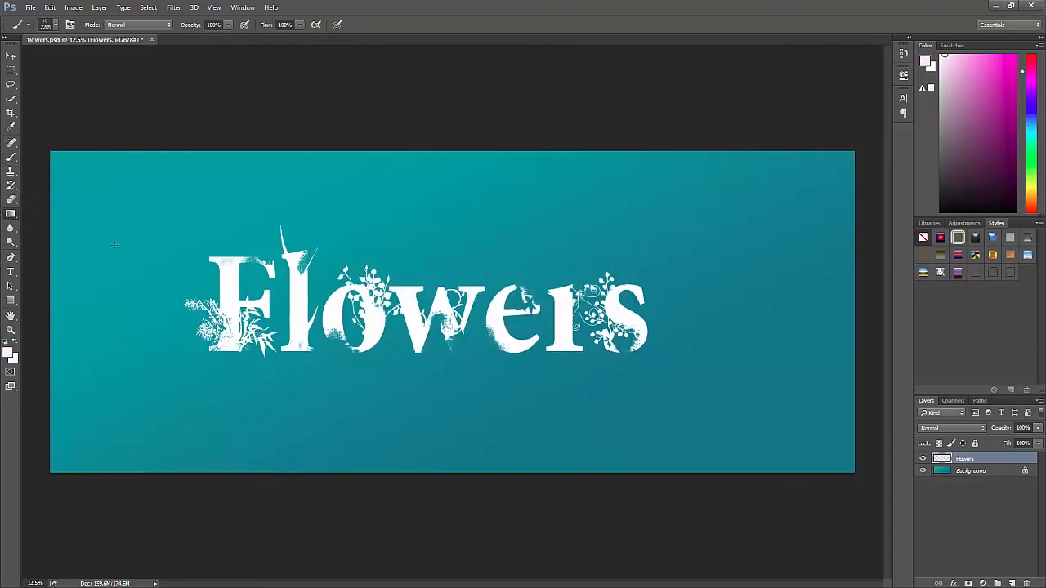
left_click(939, 443)
left_click_drag(214, 342, 731, 288)
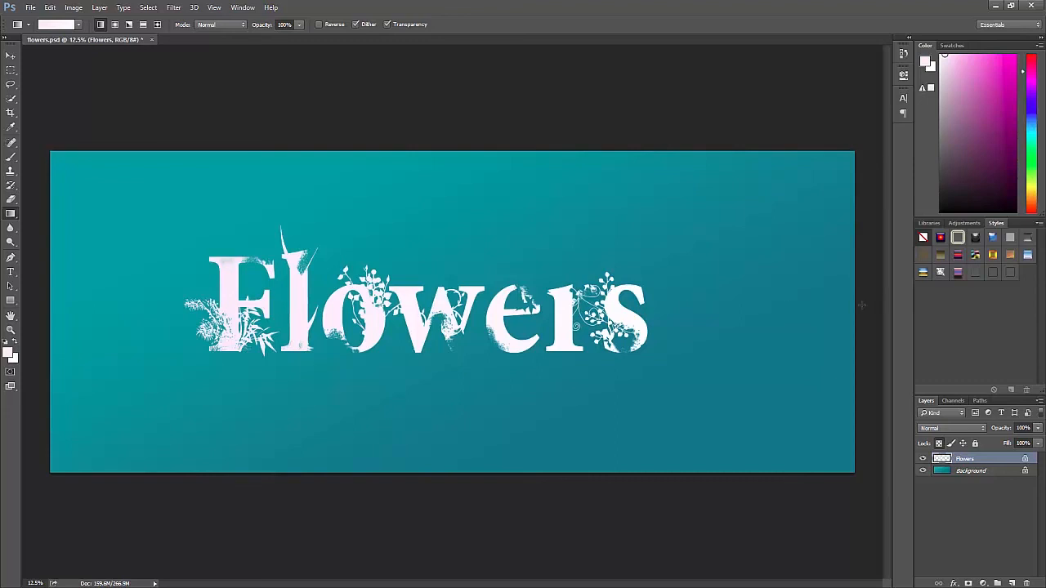
Redraw the text's gradient with the Radial type and switch the gradient type to Reflected.
left_click(114, 23)
left_click_drag(335, 311, 754, 311)
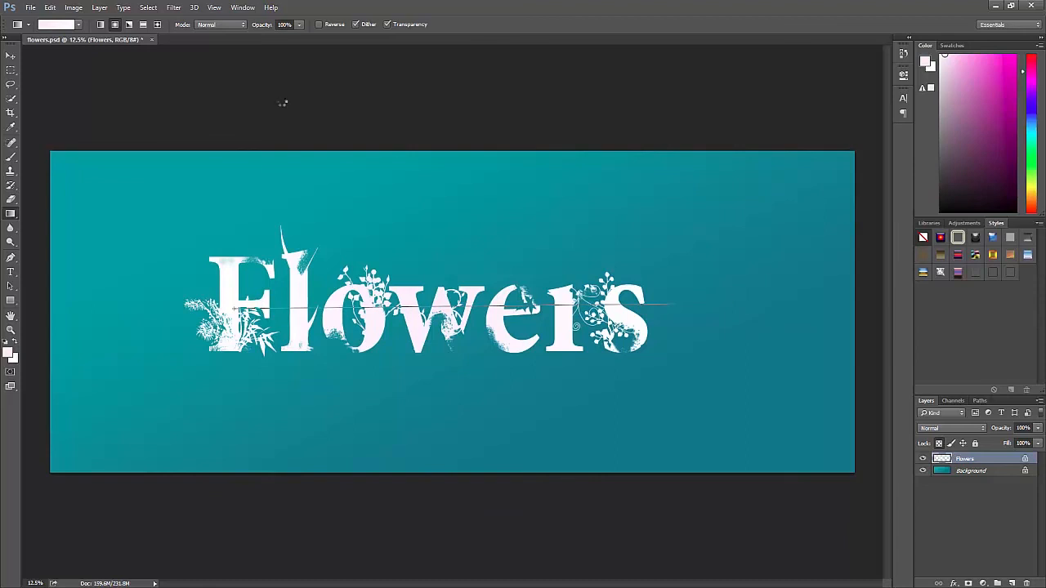
left_click_drag(670, 305, 670, 304)
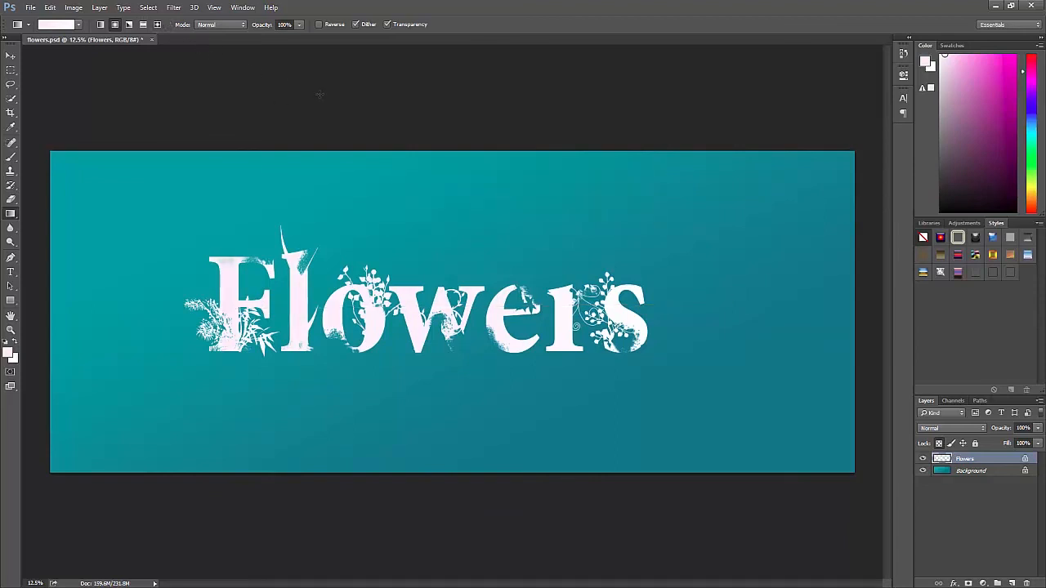
left_click(143, 24)
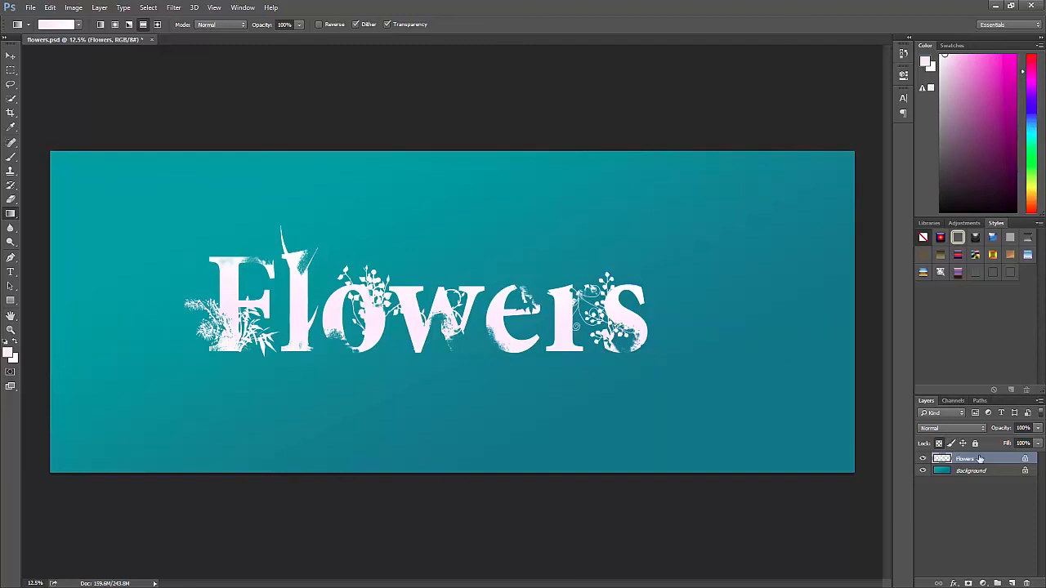
Unlock the Flowers layer's transparent pixels and enable a Drop Shadow in its layer style.
left_click(1025, 459)
double_click(1016, 459)
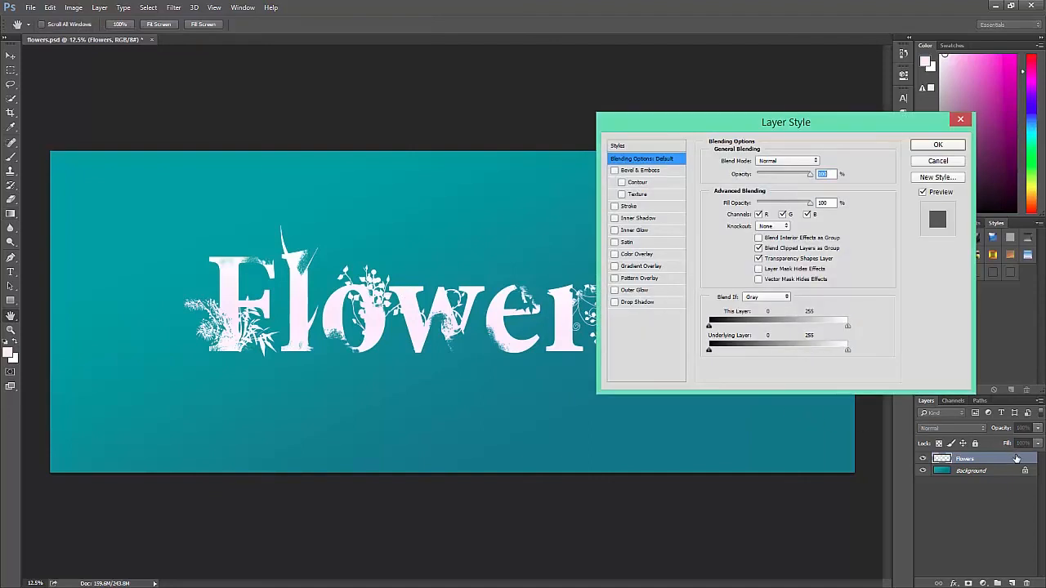
left_click(615, 302)
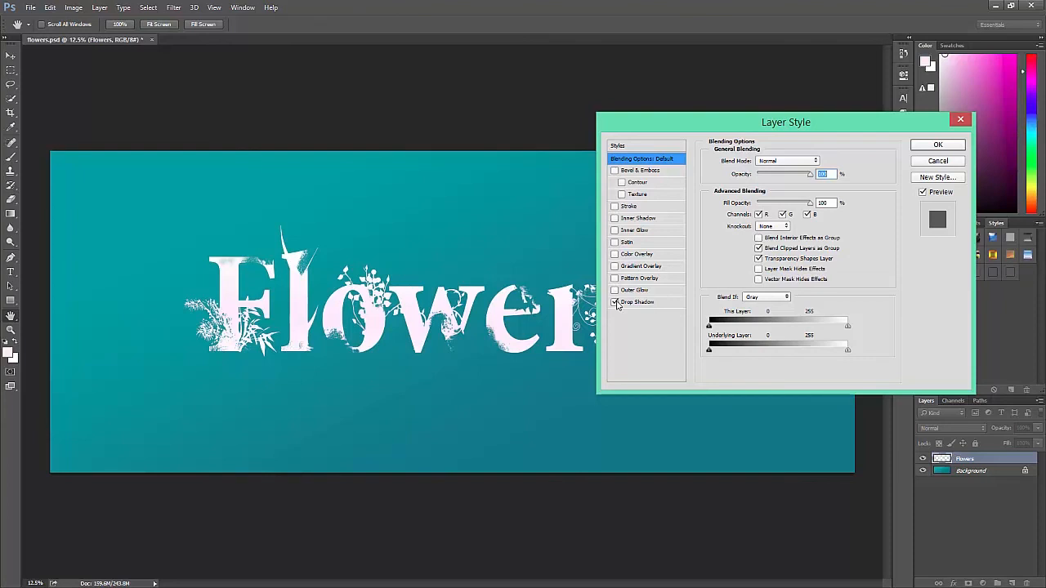
left_click(644, 304)
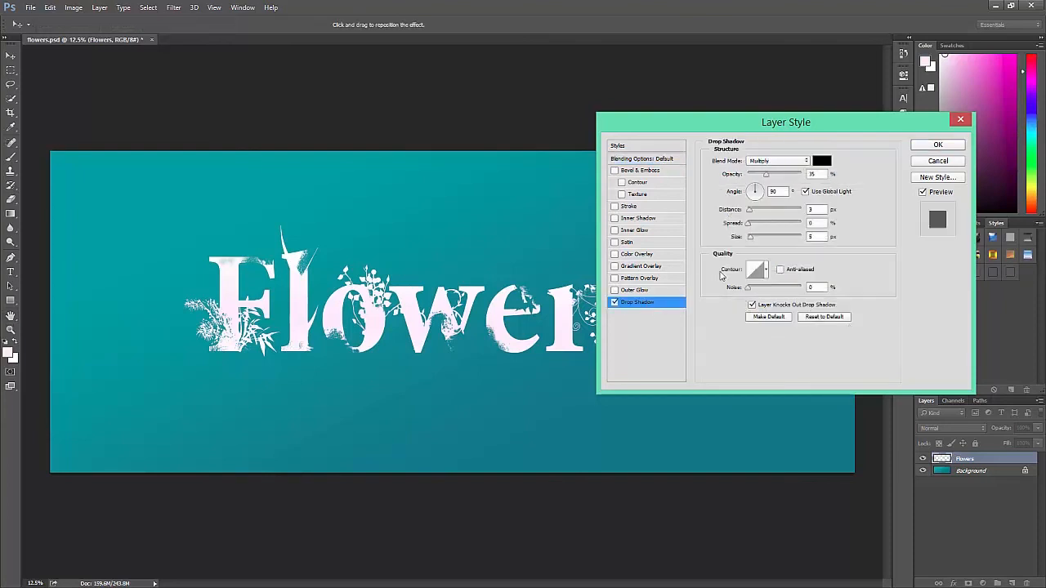
Set the drop shadow's distance to 47 px and spread to 4%, lower its opacity and apply the style.
left_click(750, 211)
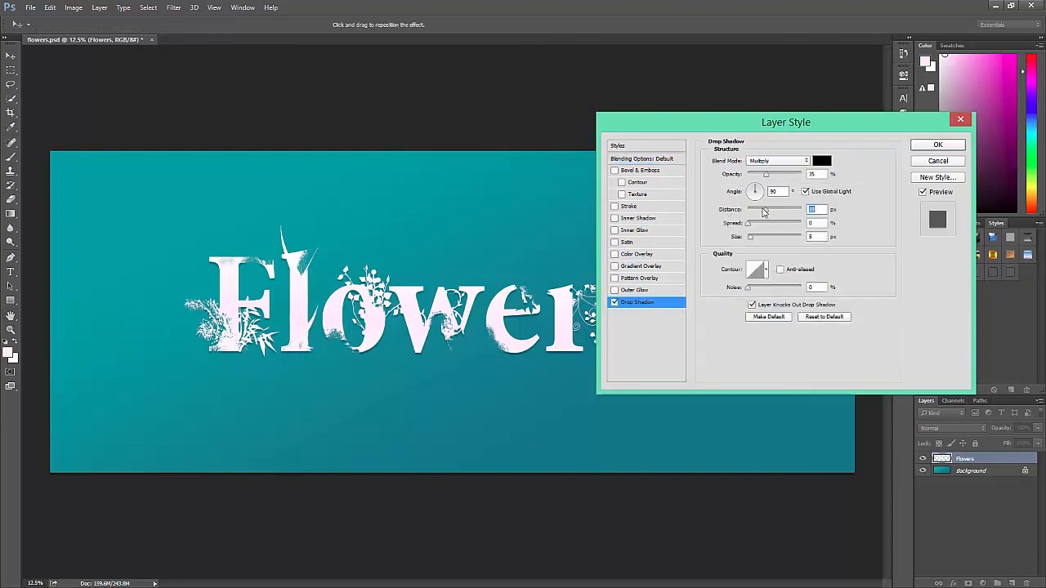
mouse_move(757, 212)
left_mouse_down()
mouse_move(785, 211)
mouse_move(751, 228)
left_mouse_up()
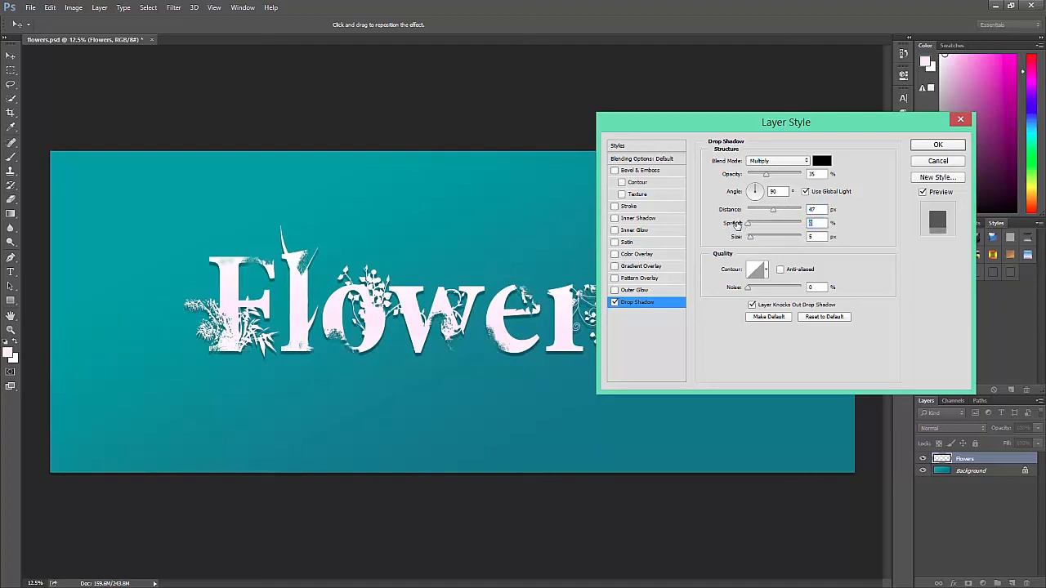
left_click_drag(766, 176, 755, 177)
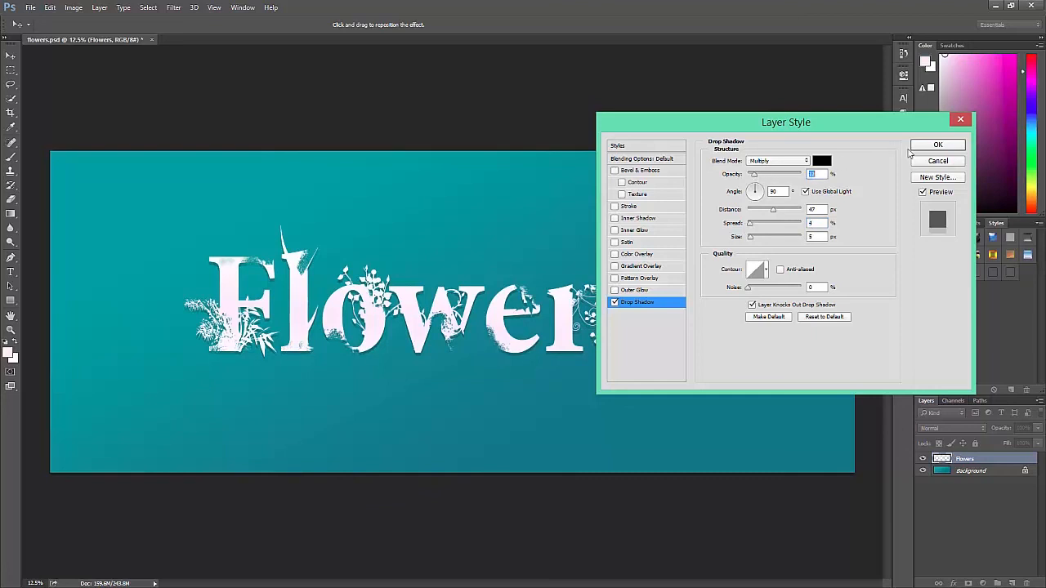
left_click(938, 147)
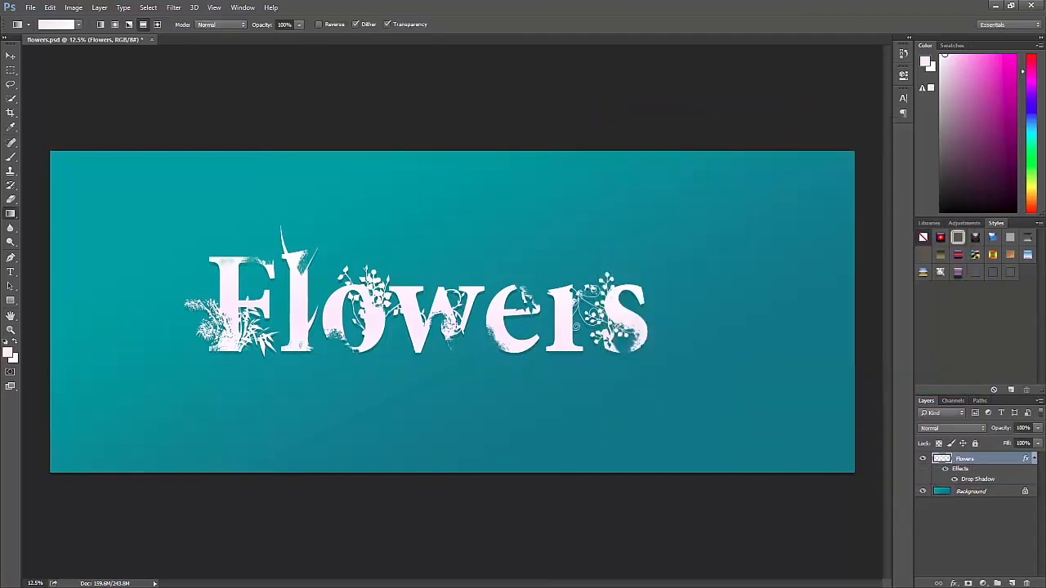